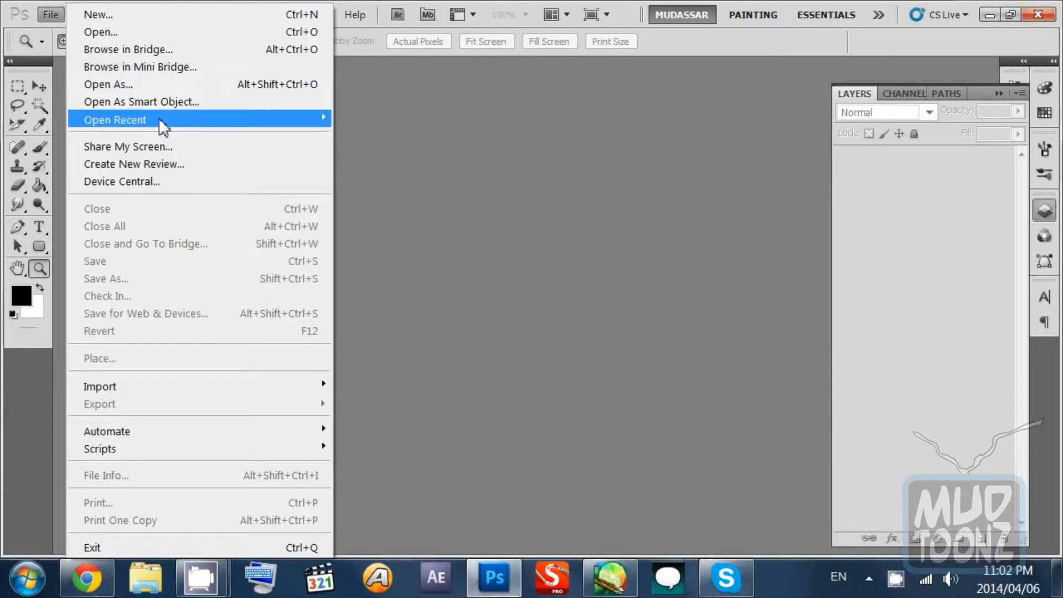
Step: Start a new document with the International Paper preset in A3 size, 297 x 420 mm at 300 pixels/inch
{"action": "left_click", "coordinate": [131, 17]}
{"action": "left_click", "coordinate": [535, 188]}
{"action": "left_click", "coordinate": [537, 190]}
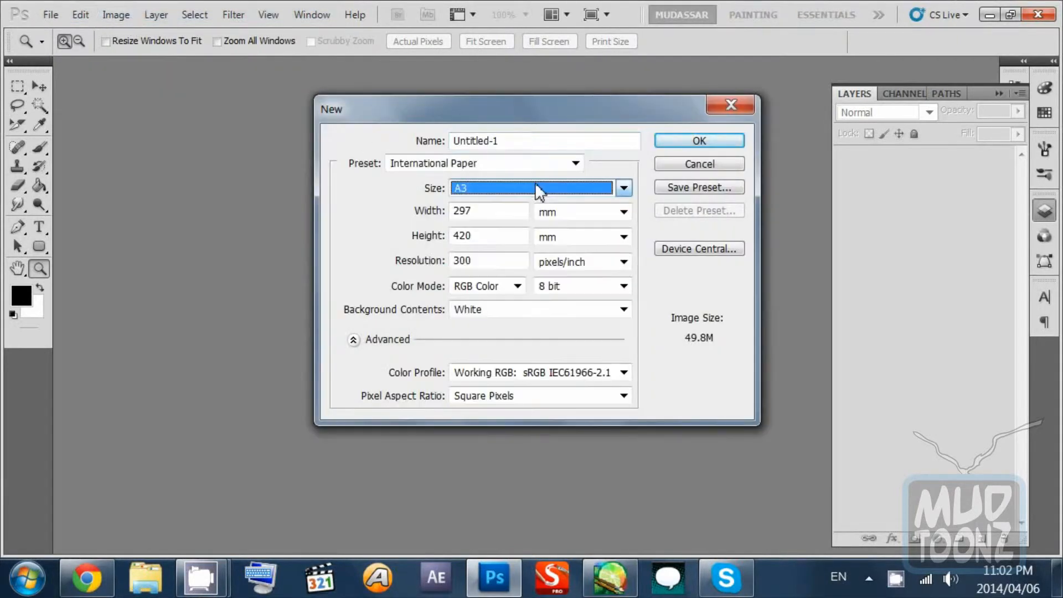
{"action": "left_click", "coordinate": [535, 188]}
{"action": "left_click", "coordinate": [534, 190]}
{"action": "left_click", "coordinate": [484, 189]}
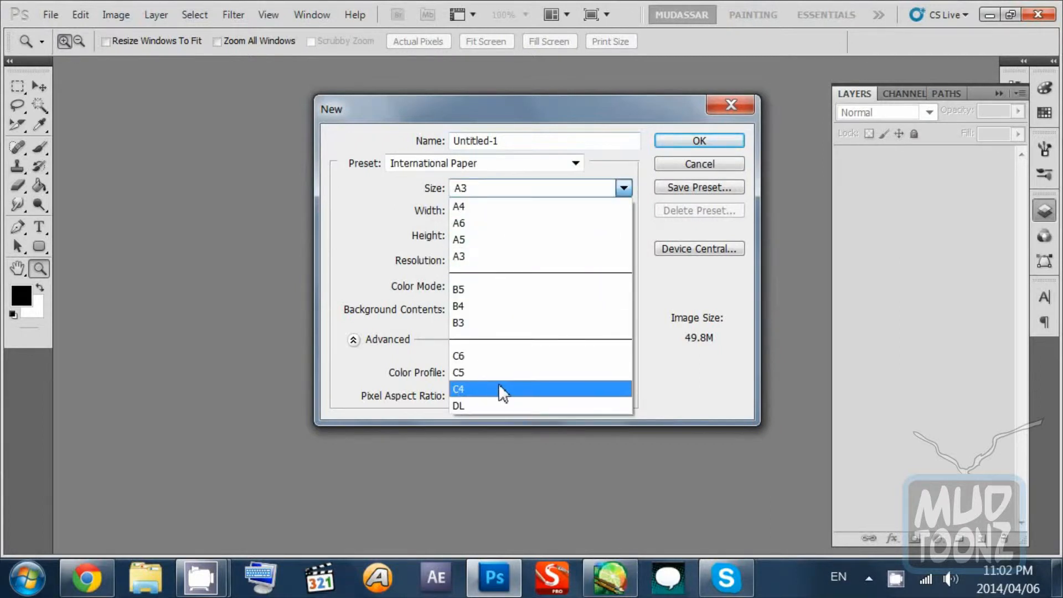
{"action": "left_click", "coordinate": [491, 257]}
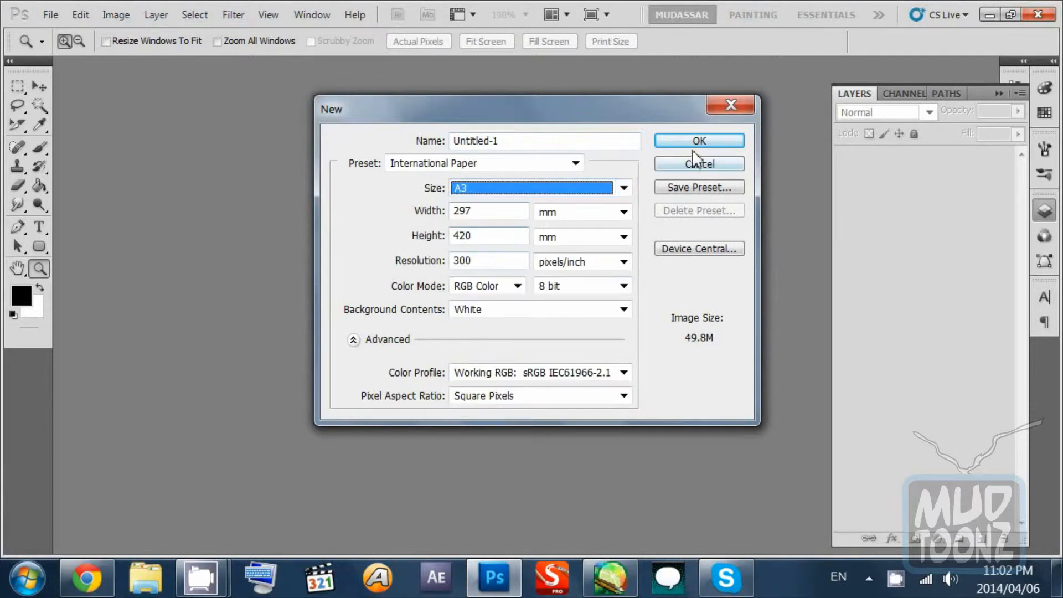
{"action": "left_click", "coordinate": [477, 261]}
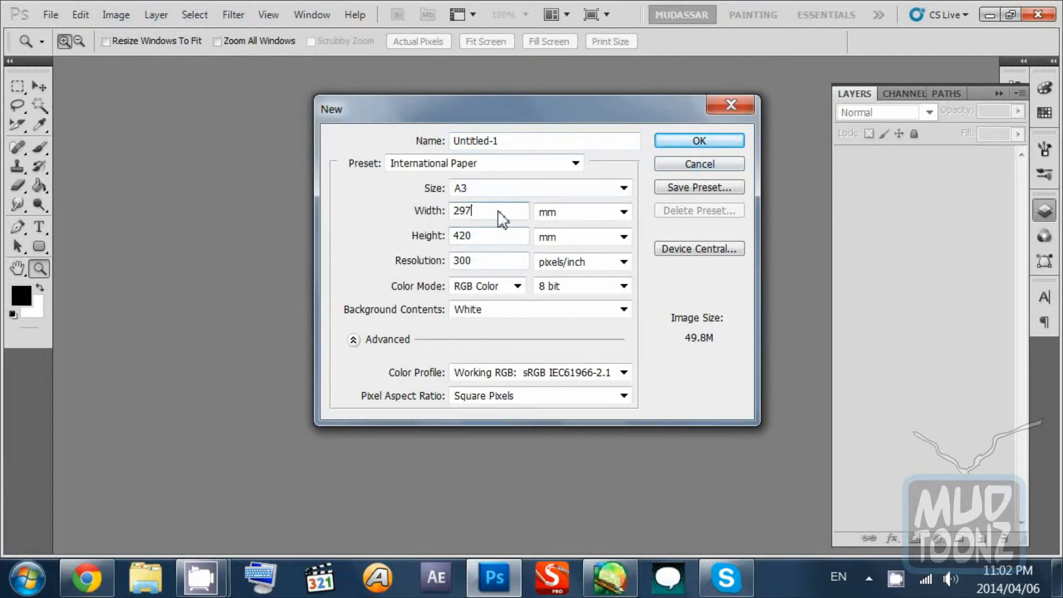
{"action": "left_click", "coordinate": [513, 168]}
Step: Name the new document "Calligraphic Brushes" and create it
{"action": "left_click", "coordinate": [514, 146]}
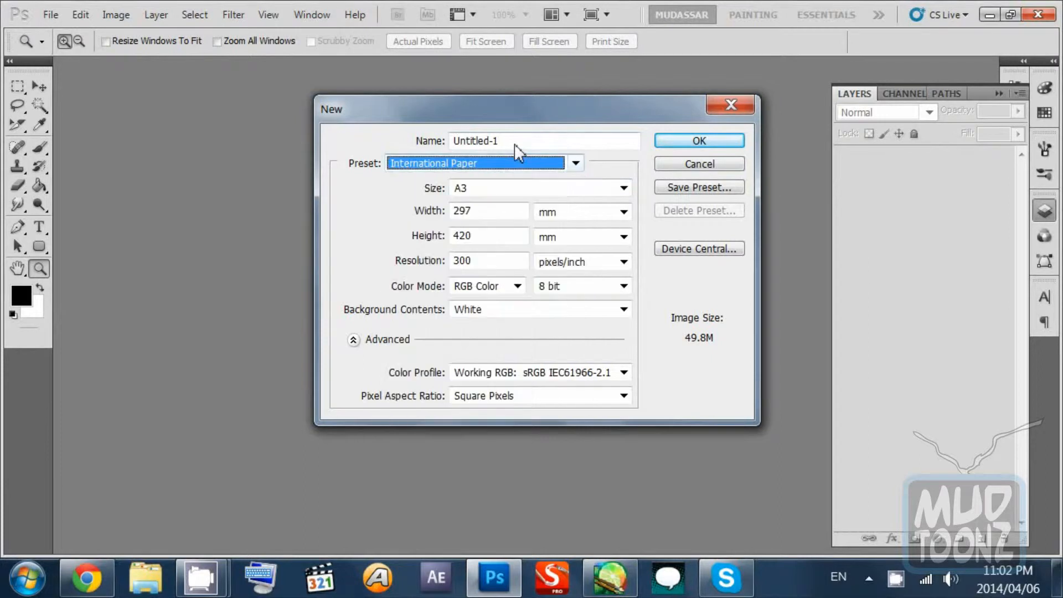
{"action": "left_click_drag", "start_coordinate": [525, 146], "coordinate": [415, 147]}
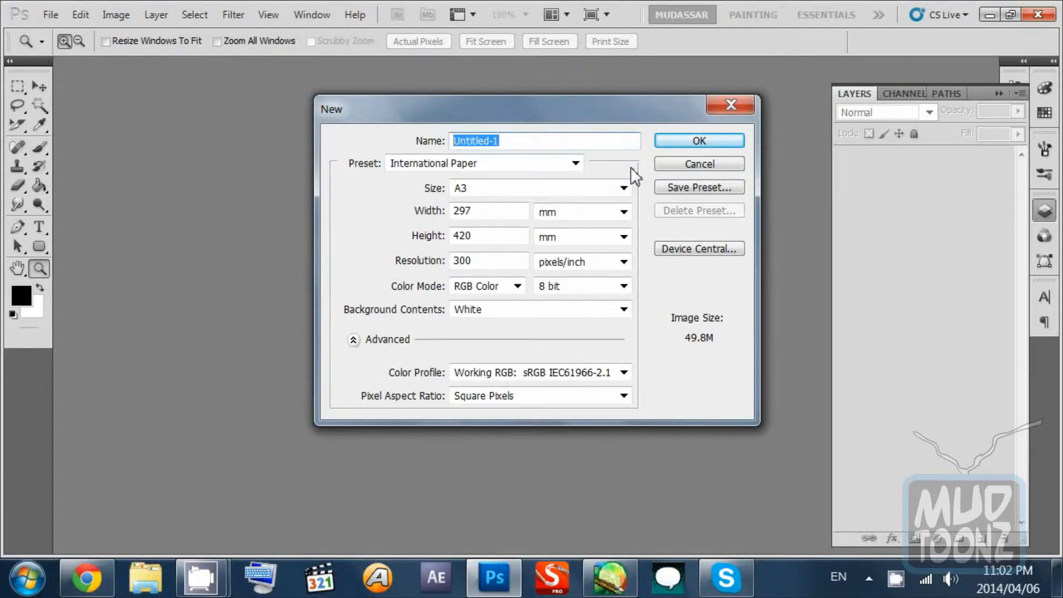
{"action": "type", "text": "Calligraphic Brishes"}
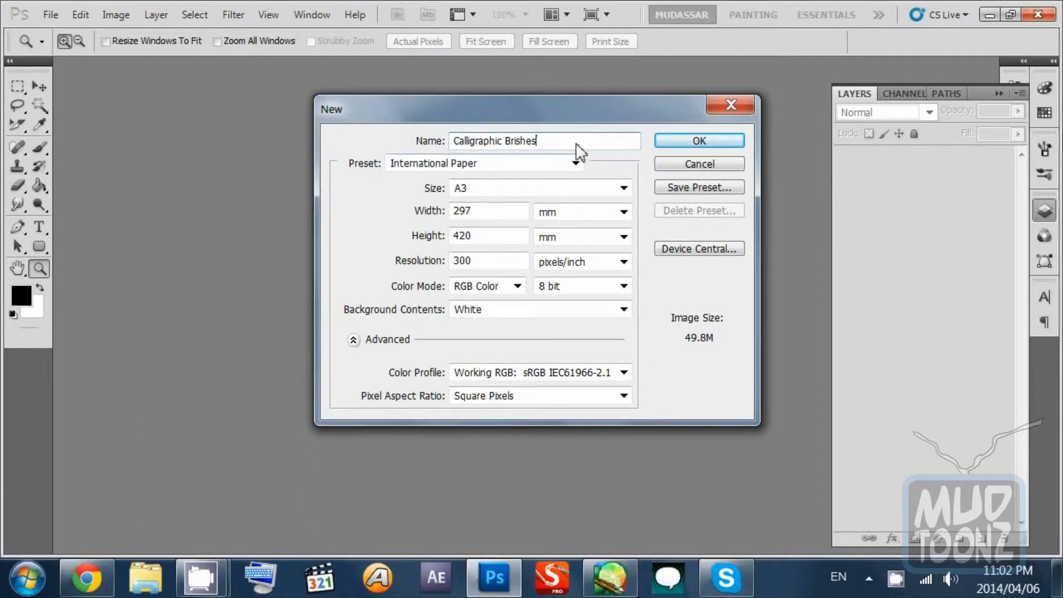
{"action": "left_click", "coordinate": [515, 142]}
{"action": "key", "text": "Left"}
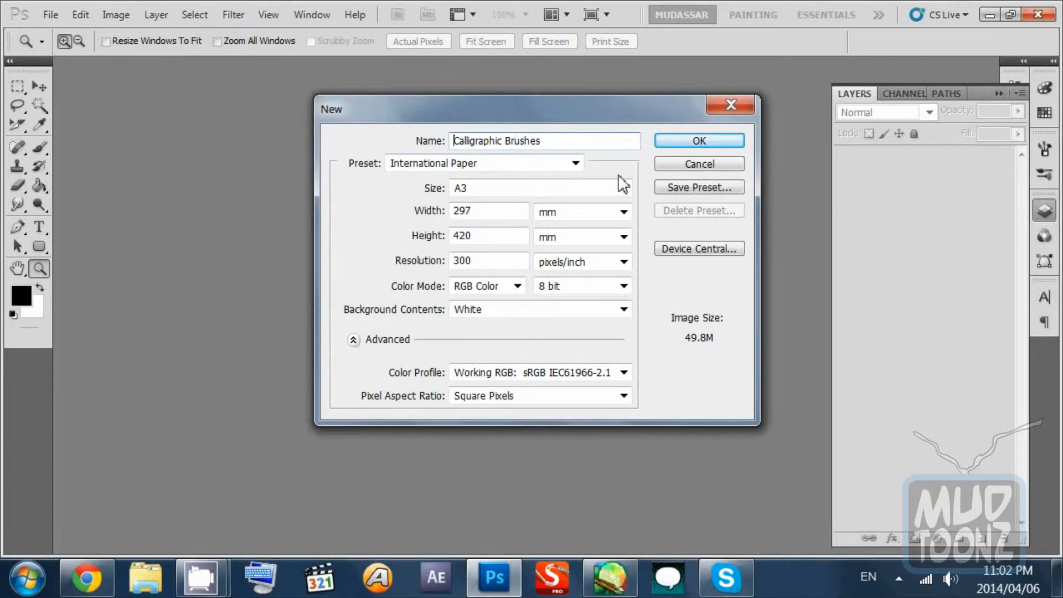
{"action": "key", "text": "Return"}
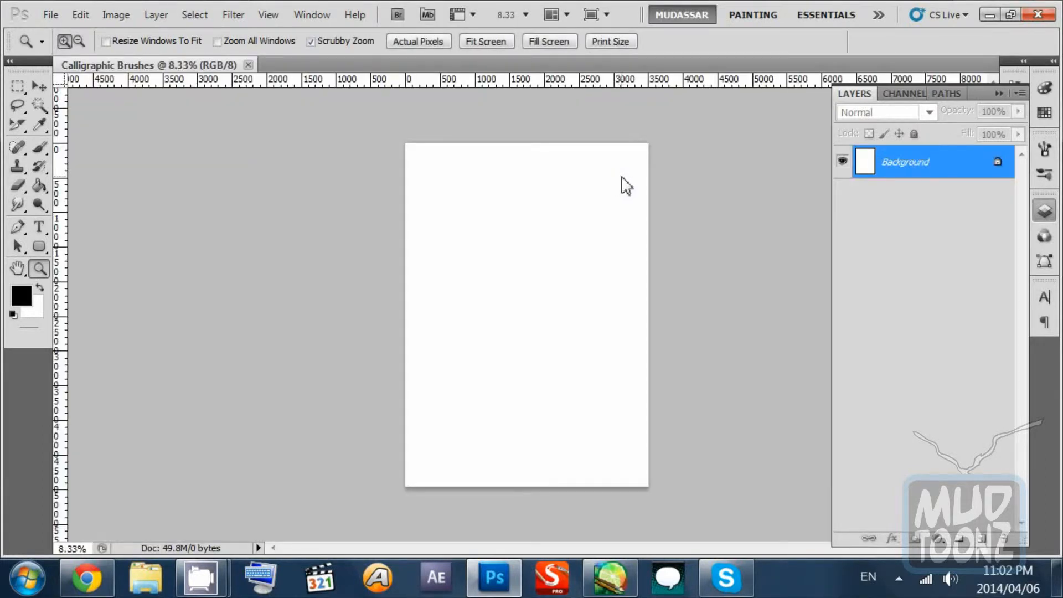
Step: Add a new empty layer above the Background layer
{"action": "key", "text": "ctrl+shift+n"}
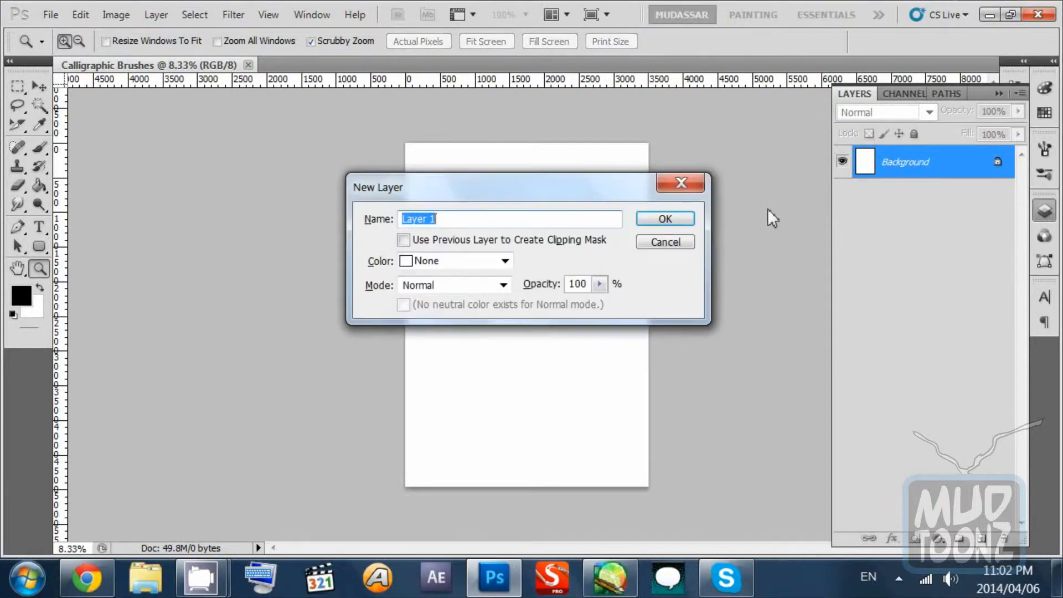
{"action": "left_click", "coordinate": [685, 243]}
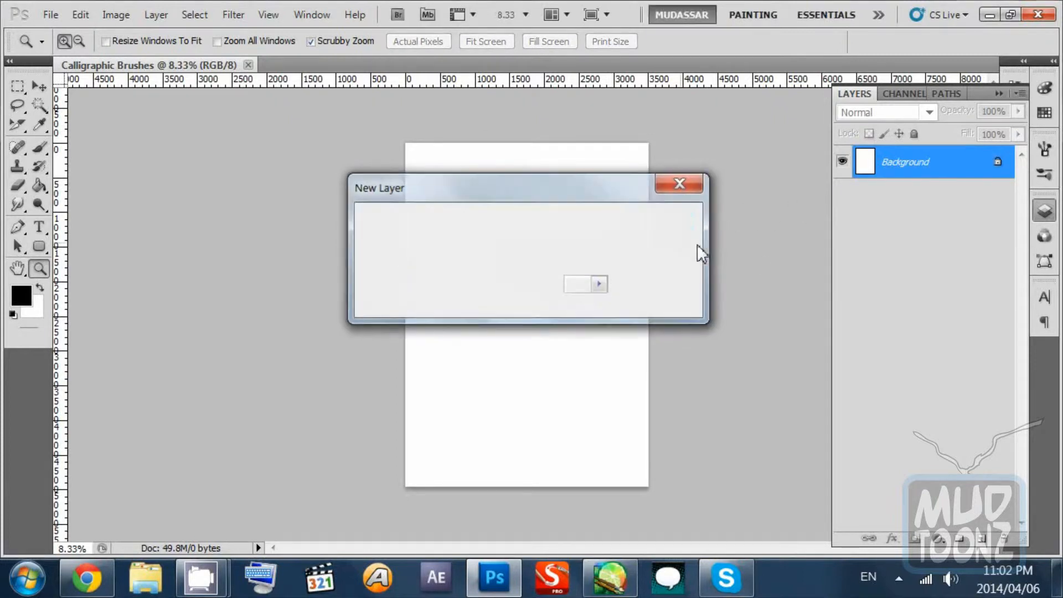
{"action": "left_click", "coordinate": [984, 540]}
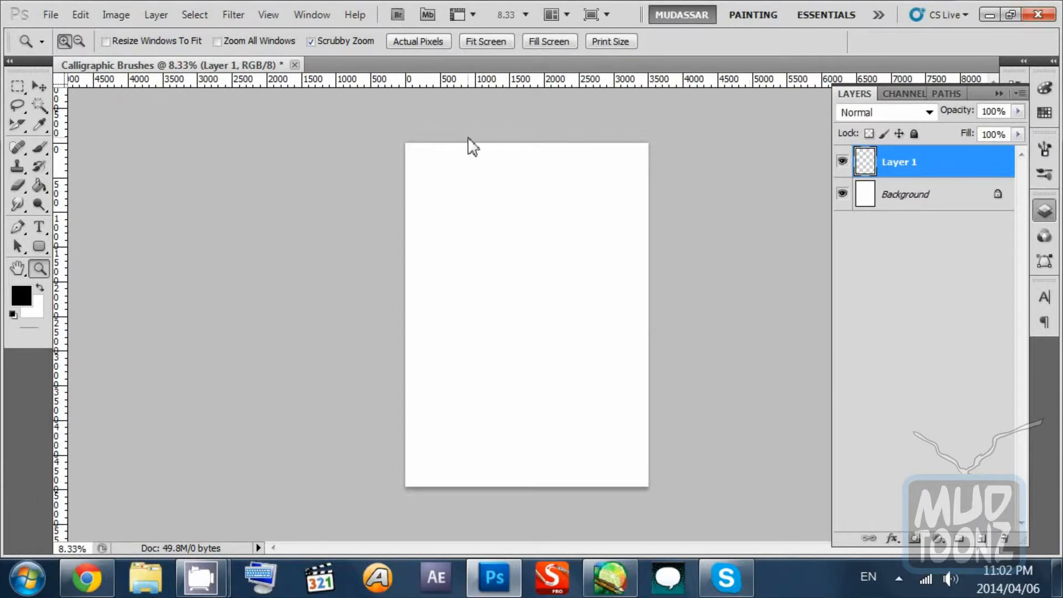
Step: Activate the Brush tool and open its brush preset picker
{"action": "left_click", "coordinate": [39, 86]}
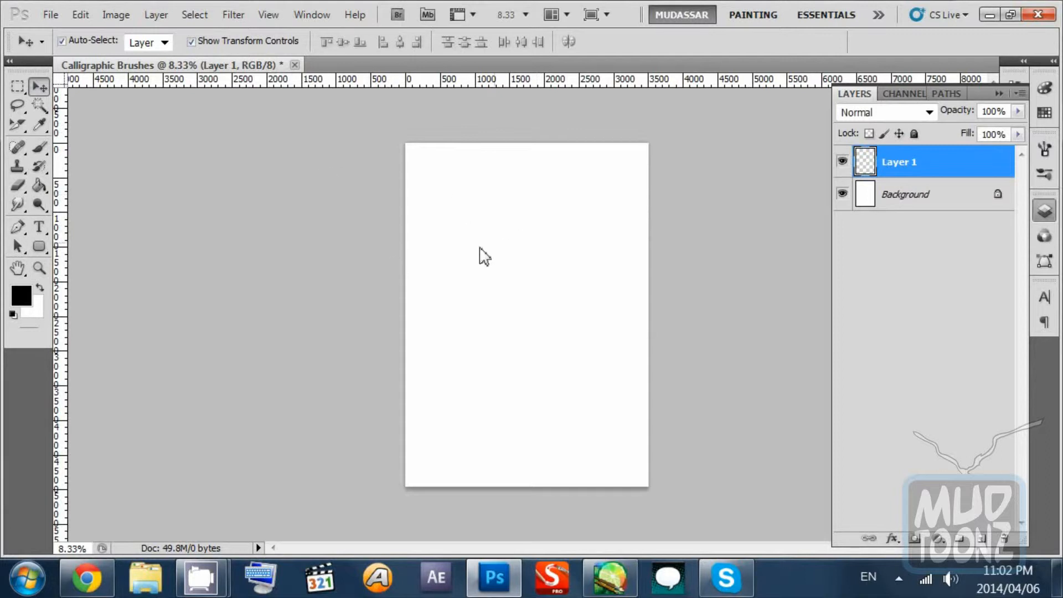
{"action": "left_click", "coordinate": [40, 148]}
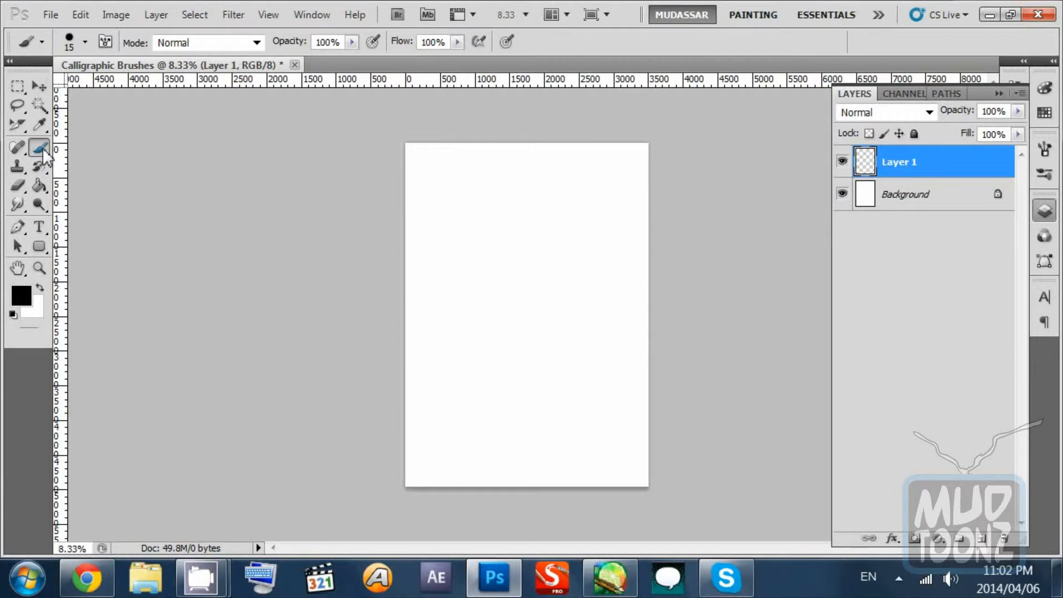
{"action": "left_click", "coordinate": [85, 42]}
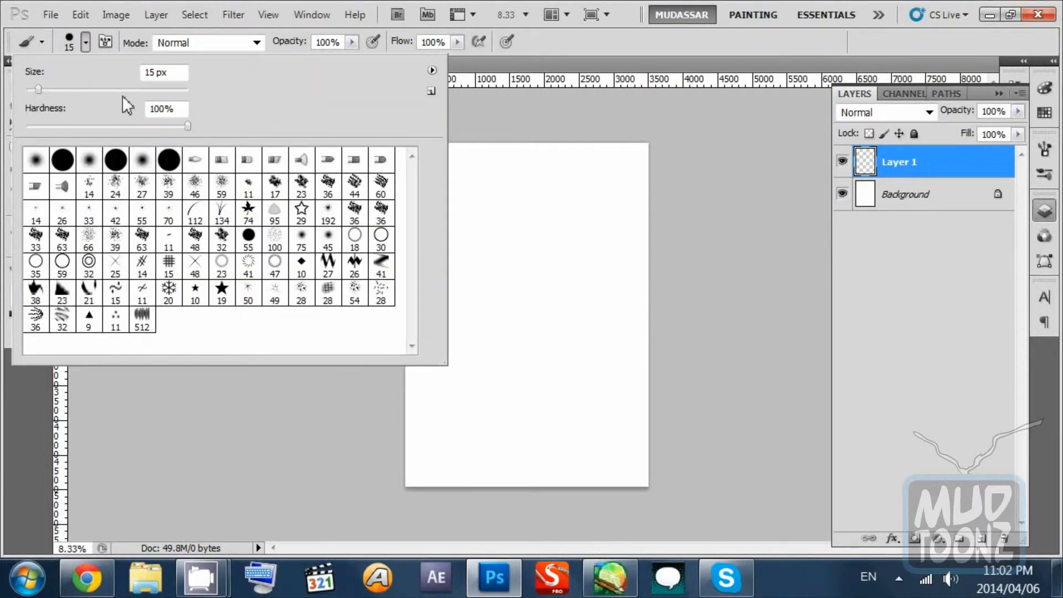
Step: Browse the available brush tips by selecting various bristle, star, scatter and texture presets, including the 512 px tip
{"action": "left_click", "coordinate": [142, 160]}
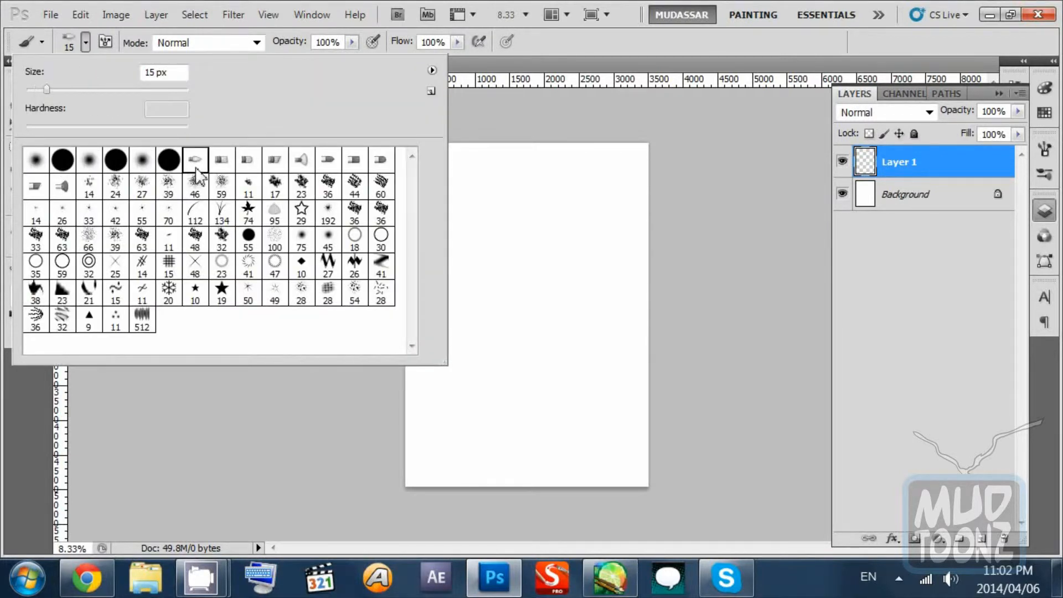
{"action": "left_click", "coordinate": [117, 213]}
{"action": "left_click", "coordinate": [147, 293]}
{"action": "left_click", "coordinate": [195, 292]}
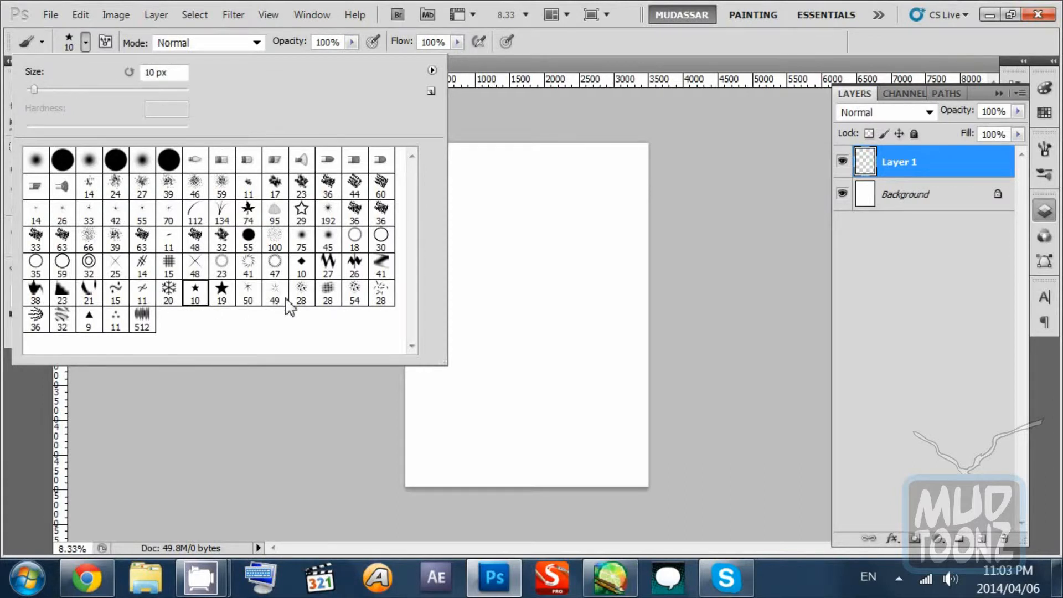
{"action": "left_click", "coordinate": [279, 299]}
{"action": "left_click", "coordinate": [331, 296]}
{"action": "left_click", "coordinate": [382, 293]}
{"action": "left_click", "coordinate": [372, 269]}
{"action": "left_click", "coordinate": [355, 267]}
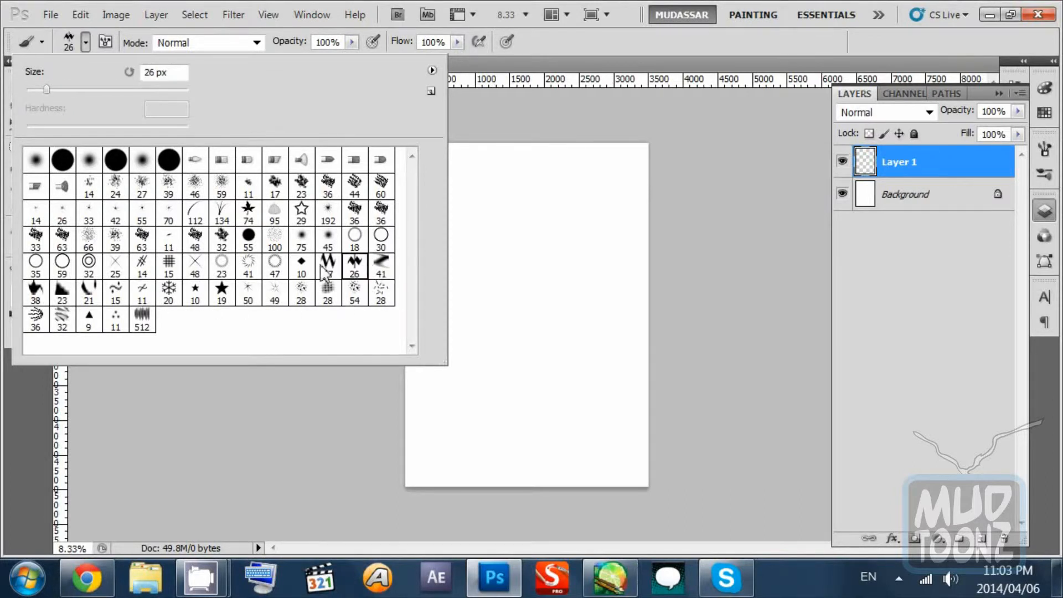
{"action": "left_click", "coordinate": [328, 267]}
{"action": "left_click", "coordinate": [143, 320]}
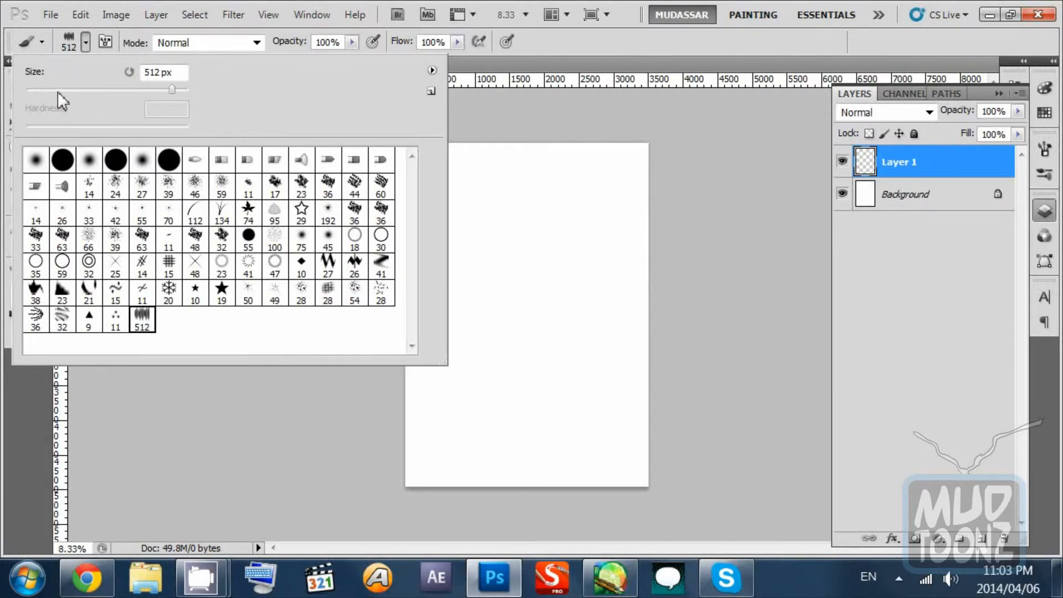
Step: Choose the hard round brush tip from the presets and close the picker
{"action": "left_click", "coordinate": [74, 46]}
{"action": "left_click", "coordinate": [74, 46]}
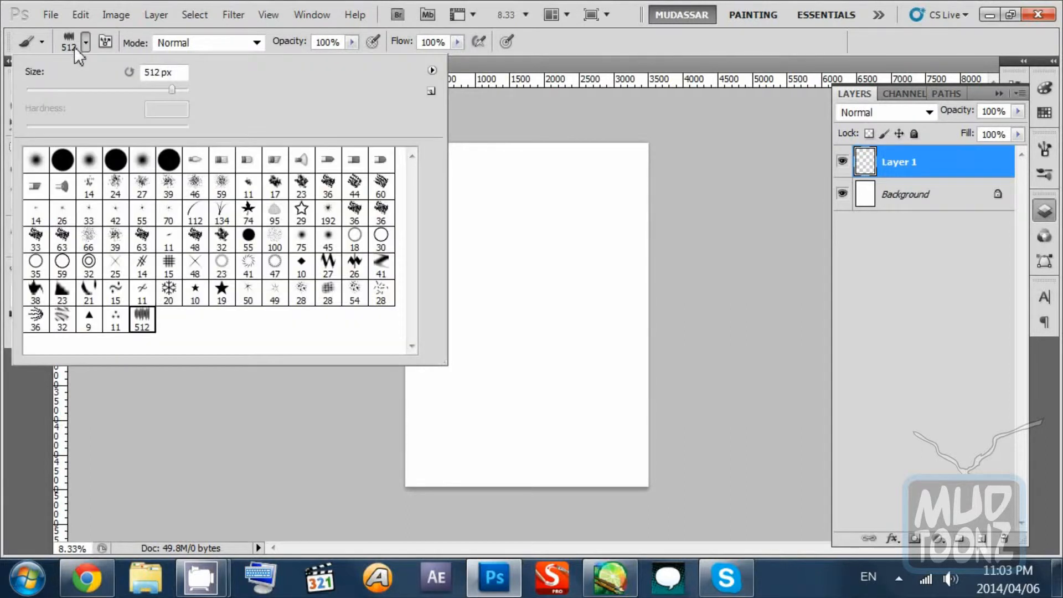
{"action": "left_click", "coordinate": [42, 160]}
{"action": "left_click", "coordinate": [57, 160]}
{"action": "left_click", "coordinate": [552, 91]}
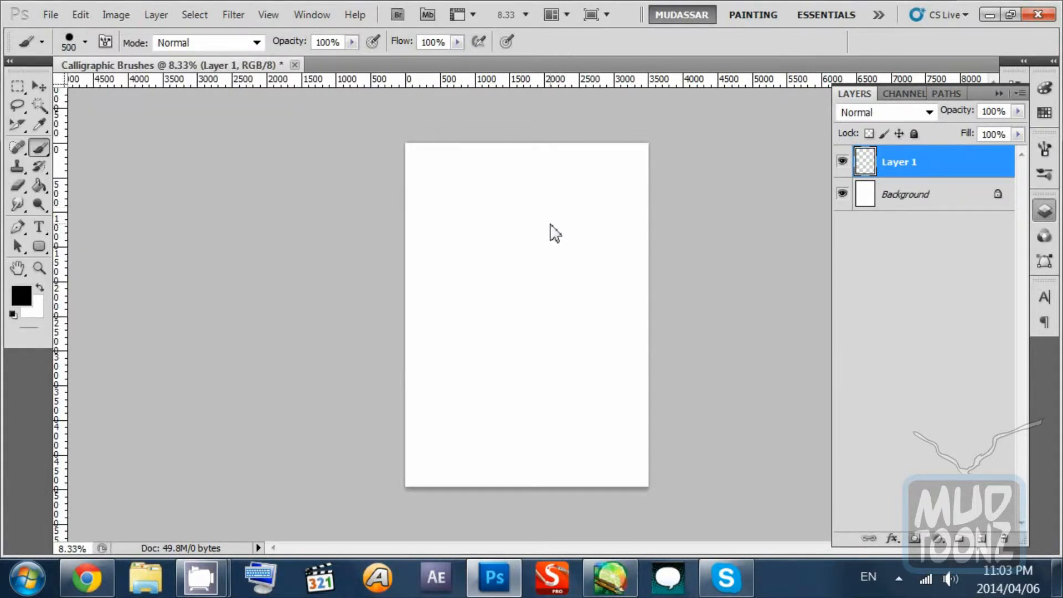
Step: Set the 125 px brush's hardness to 0% and paint a soft-edged squiggle on the upper part of the canvas
{"action": "key", "text": "ctrl+plus"}
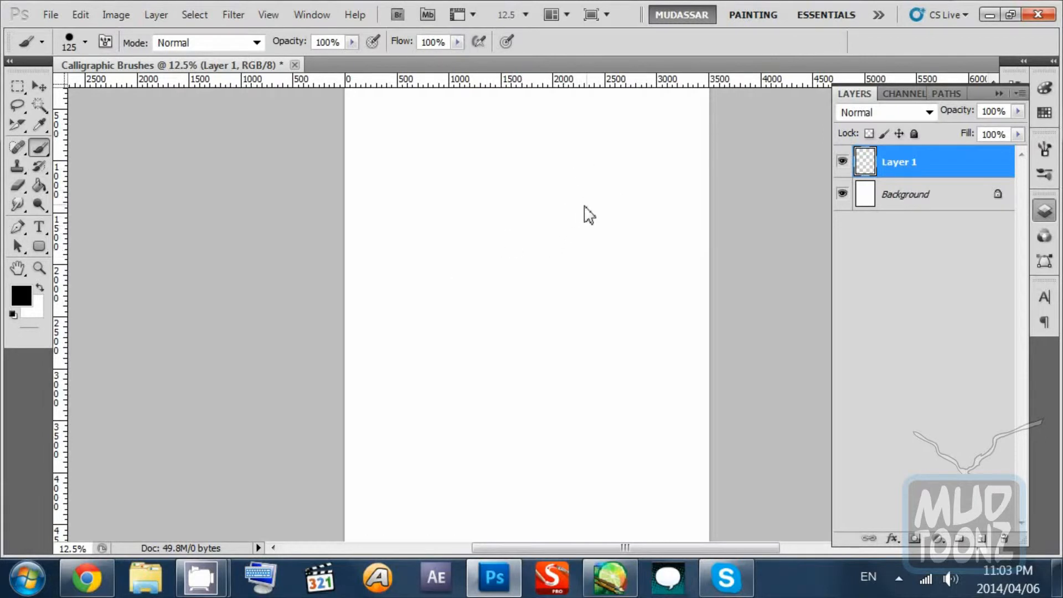
{"action": "key", "text": "ctrl+plus"}
{"action": "right_click", "coordinate": [560, 175]}
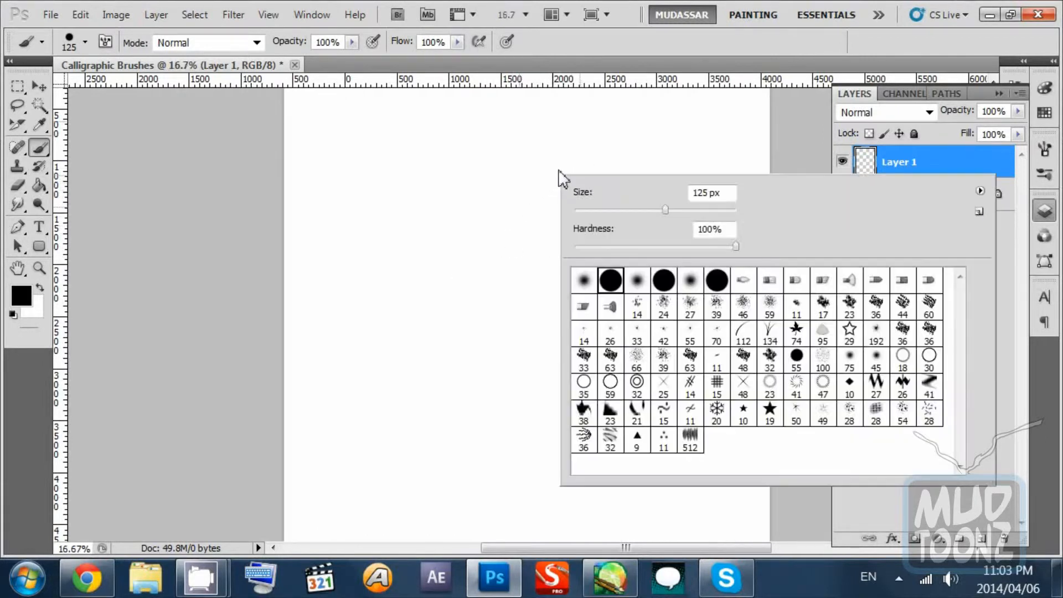
{"action": "left_click_drag", "start_coordinate": [597, 244], "coordinate": [563, 247]}
{"action": "mouse_move", "coordinate": [490, 145]}
{"action": "left_mouse_down"}
{"action": "mouse_move", "coordinate": [454, 192]}
{"action": "mouse_move", "coordinate": [477, 211]}
{"action": "mouse_move", "coordinate": [503, 213]}
{"action": "mouse_move", "coordinate": [531, 232]}
{"action": "left_mouse_up"}
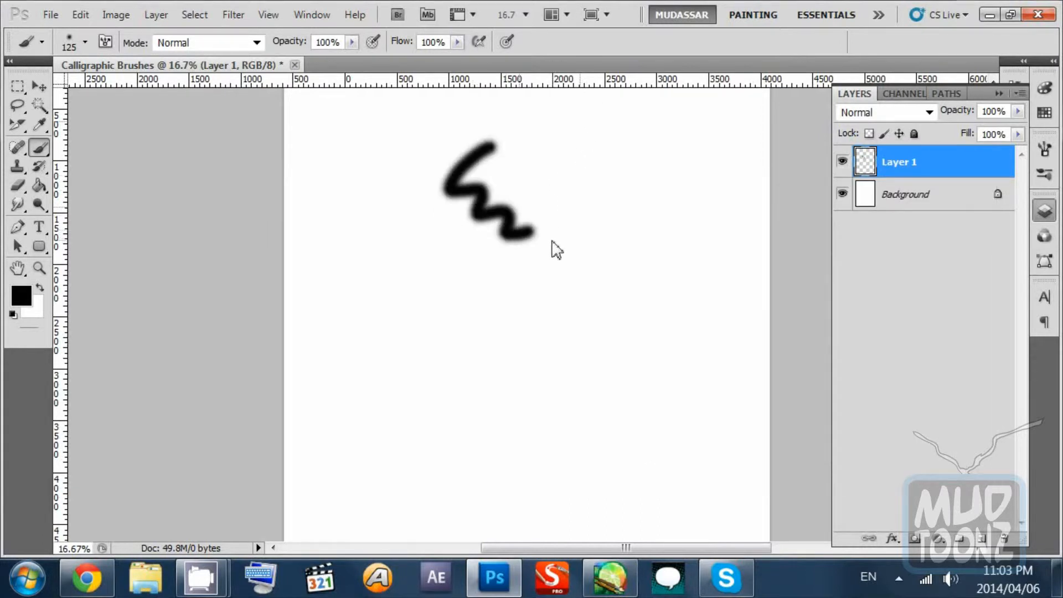
Step: Set the brush hardness to 100% and paint a hard-edged zigzag stroke below the soft squiggle
{"action": "right_click", "coordinate": [592, 206]}
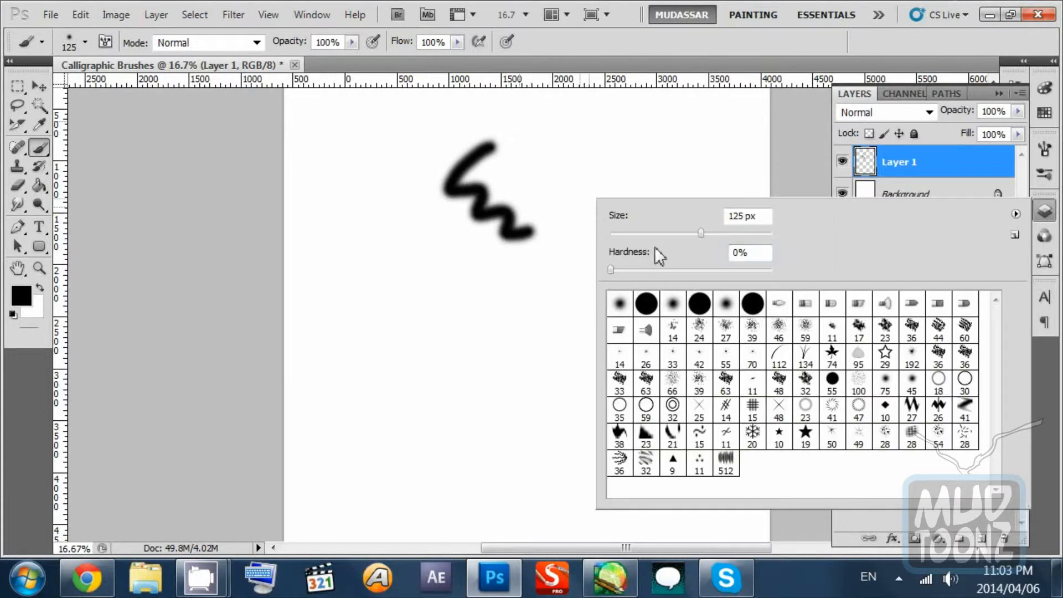
{"action": "left_click_drag", "start_coordinate": [653, 273], "coordinate": [772, 271]}
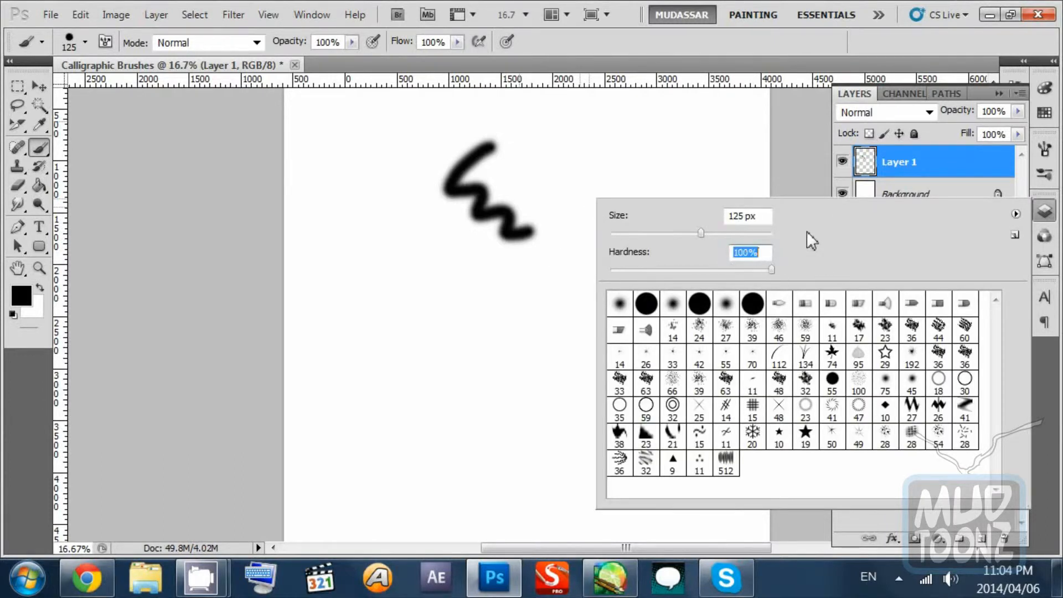
{"action": "key", "text": "Return"}
{"action": "mouse_move", "coordinate": [468, 304]}
{"action": "left_mouse_down"}
{"action": "mouse_move", "coordinate": [504, 318]}
{"action": "mouse_move", "coordinate": [545, 390]}
{"action": "mouse_move", "coordinate": [584, 395]}
{"action": "mouse_move", "coordinate": [578, 419]}
{"action": "left_mouse_up"}
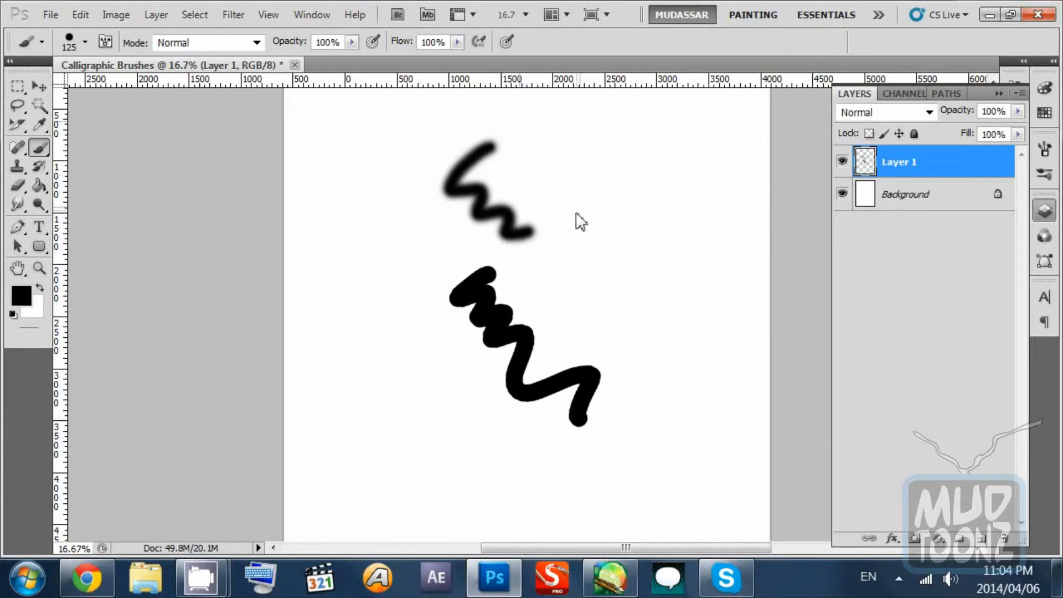
Step: Enlarge the Eraser to 600 px and erase both test strokes from Layer 1
{"action": "key", "text": "e"}
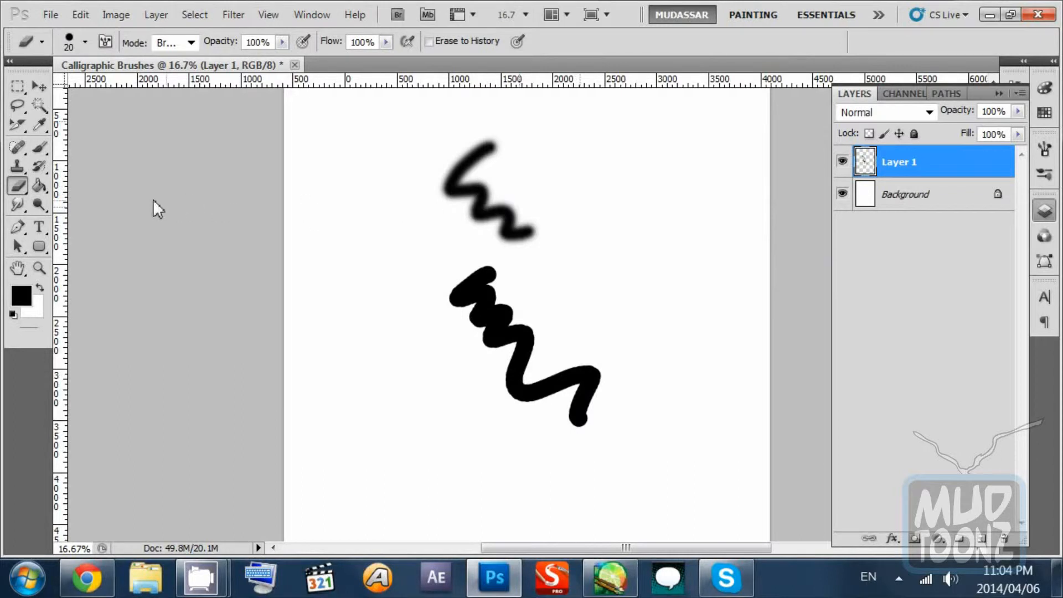
{"action": "left_click", "coordinate": [44, 145]}
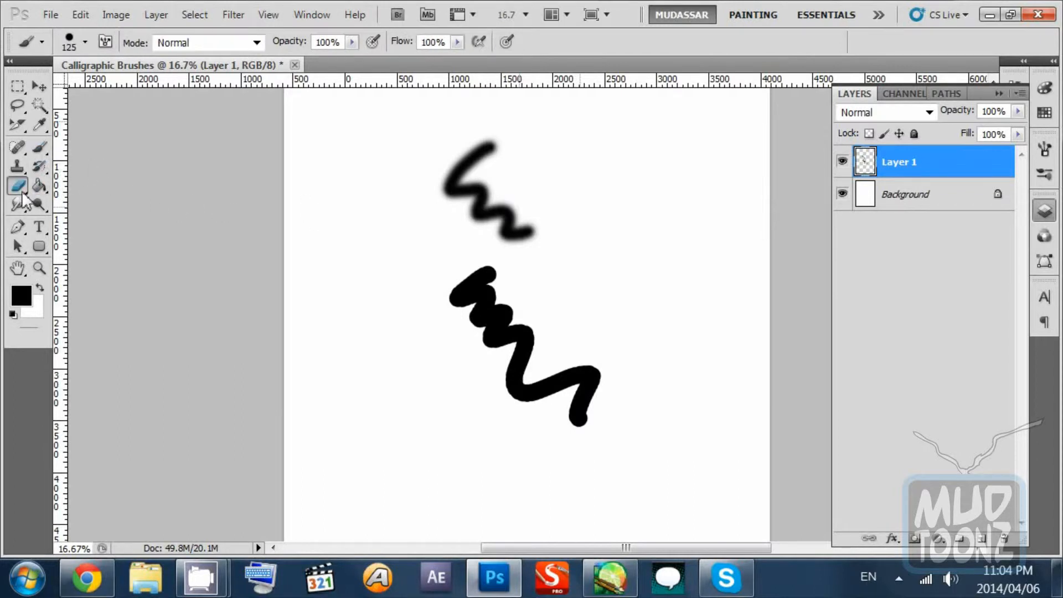
{"action": "left_click", "coordinate": [21, 191]}
{"action": "key", "text": "bracketright"}
{"action": "key", "text": "bracketright"}
{"action": "key", "text": "bracketright"}
{"action": "key", "text": "bracketright"}
{"action": "key", "text": "bracketright"}
{"action": "key", "text": "bracketright"}
{"action": "key", "text": "bracketright"}
{"action": "key", "text": "bracketright"}
{"action": "key", "text": "bracketright"}
{"action": "key", "text": "bracketright"}
{"action": "key", "text": "bracketright"}
{"action": "key", "text": "bracketright"}
{"action": "key", "text": "bracketright"}
{"action": "key", "text": "bracketright"}
{"action": "key", "text": "bracketright"}
{"action": "key", "text": "bracketright"}
{"action": "key", "text": "bracketright"}
{"action": "key", "text": "bracketright"}
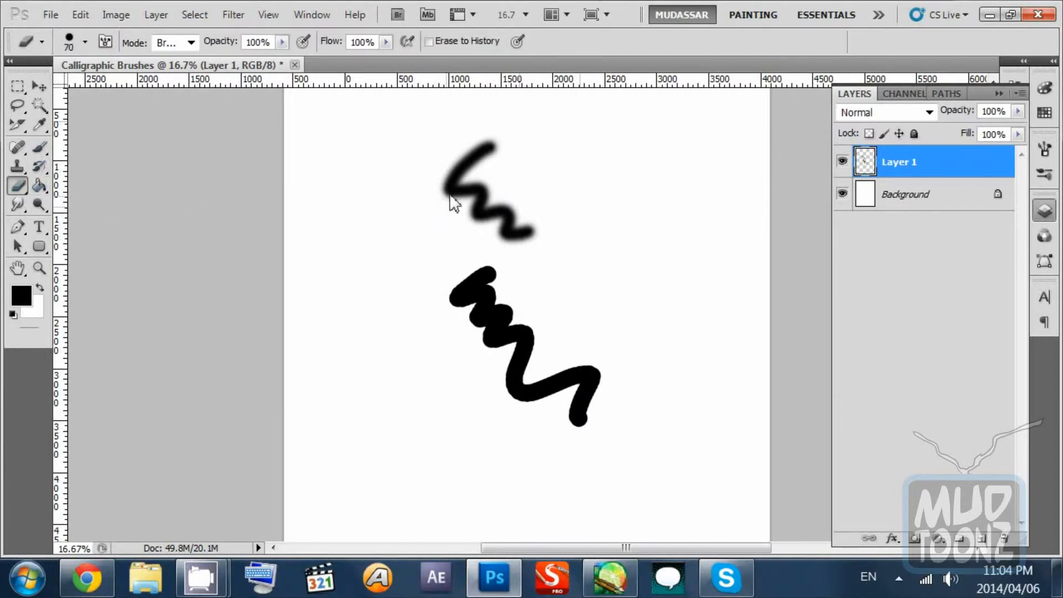
{"action": "mouse_move", "coordinate": [492, 154]}
{"action": "left_mouse_down"}
{"action": "mouse_move", "coordinate": [456, 182]}
{"action": "mouse_move", "coordinate": [464, 220]}
{"action": "mouse_move", "coordinate": [532, 230]}
{"action": "mouse_move", "coordinate": [472, 251]}
{"action": "mouse_move", "coordinate": [480, 323]}
{"action": "mouse_move", "coordinate": [564, 411]}
{"action": "mouse_move", "coordinate": [524, 324]}
{"action": "mouse_move", "coordinate": [574, 360]}
{"action": "mouse_move", "coordinate": [601, 411]}
{"action": "left_mouse_up"}
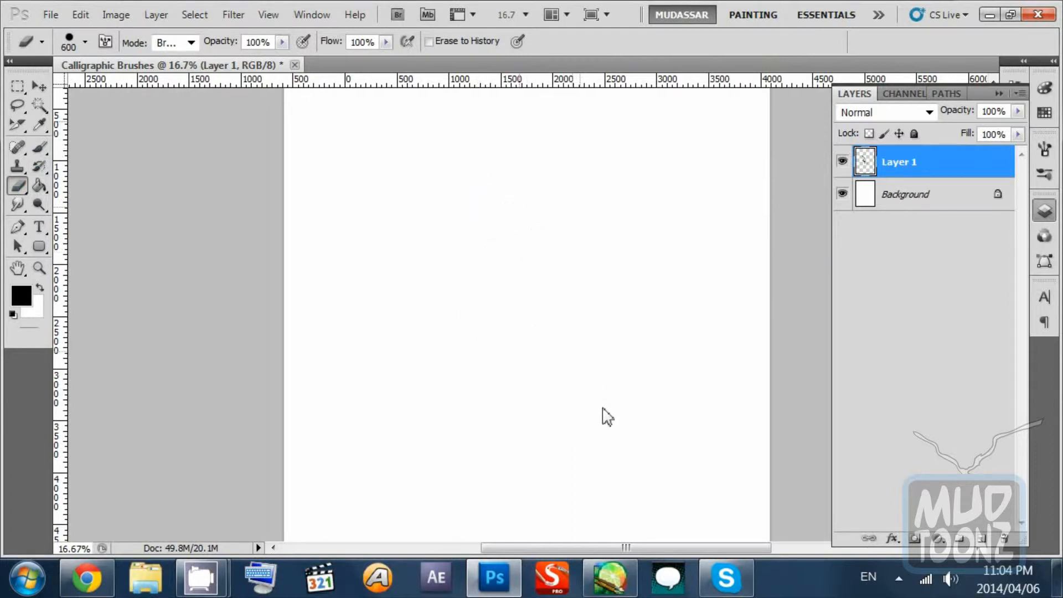
Step: Return to the Brush tool and briefly view the detailed brush tip settings
{"action": "left_click", "coordinate": [41, 147]}
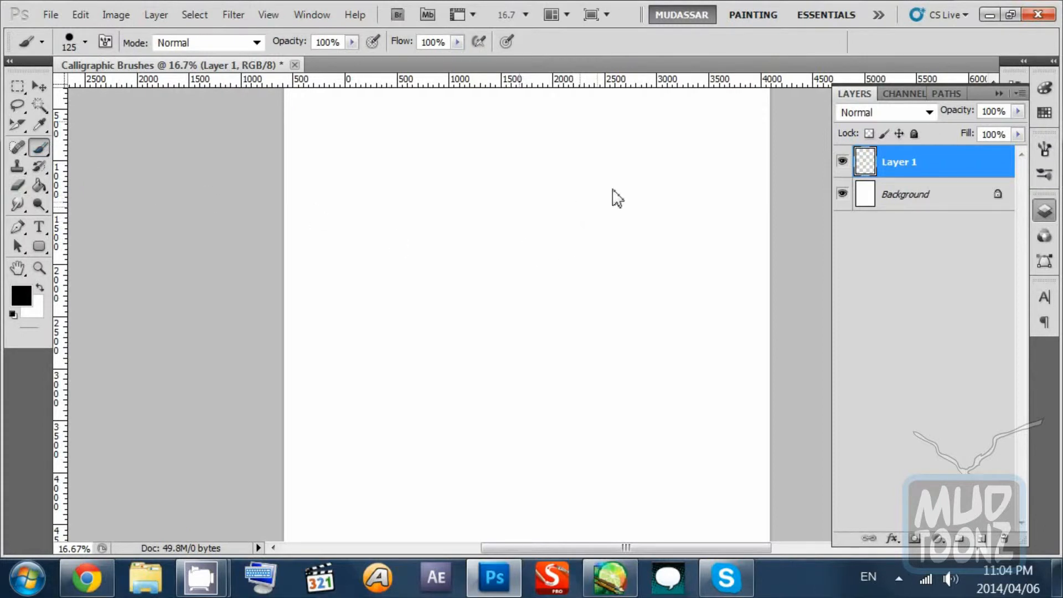
{"action": "left_click", "coordinate": [1046, 213]}
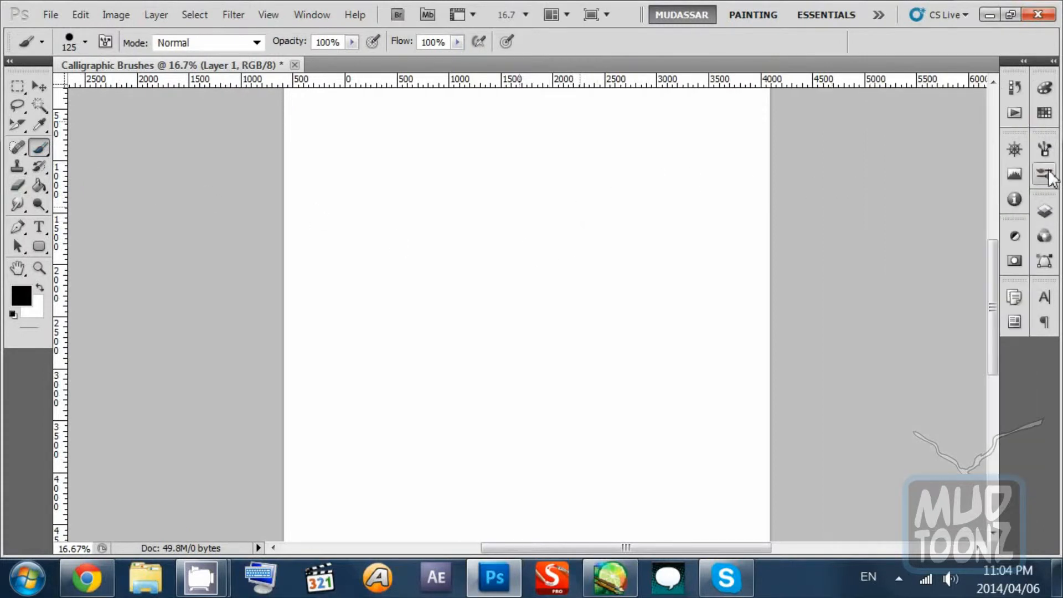
{"action": "left_click", "coordinate": [1049, 152]}
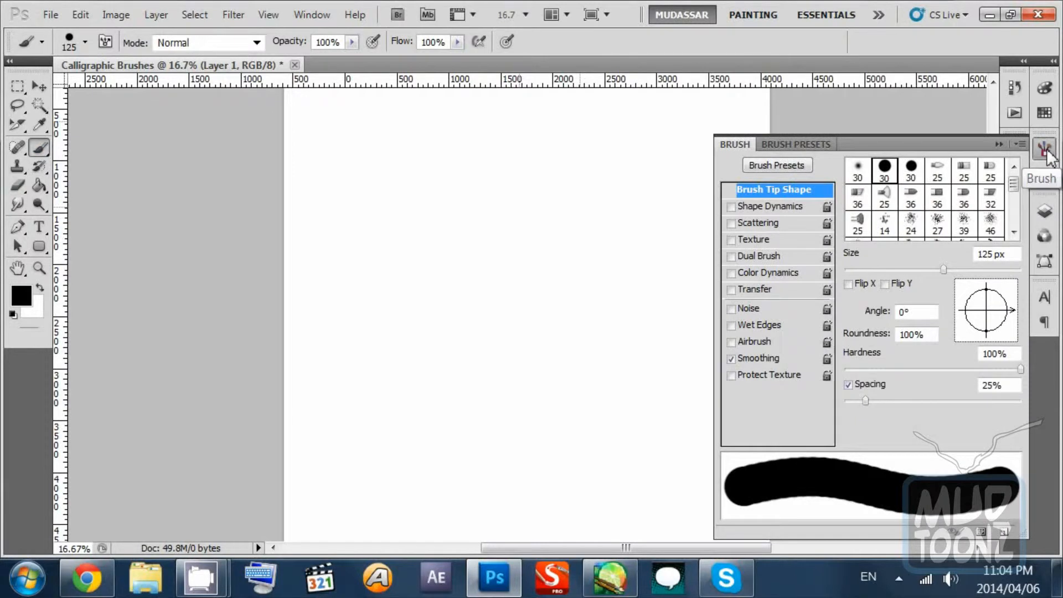
{"action": "left_click", "coordinate": [1046, 151]}
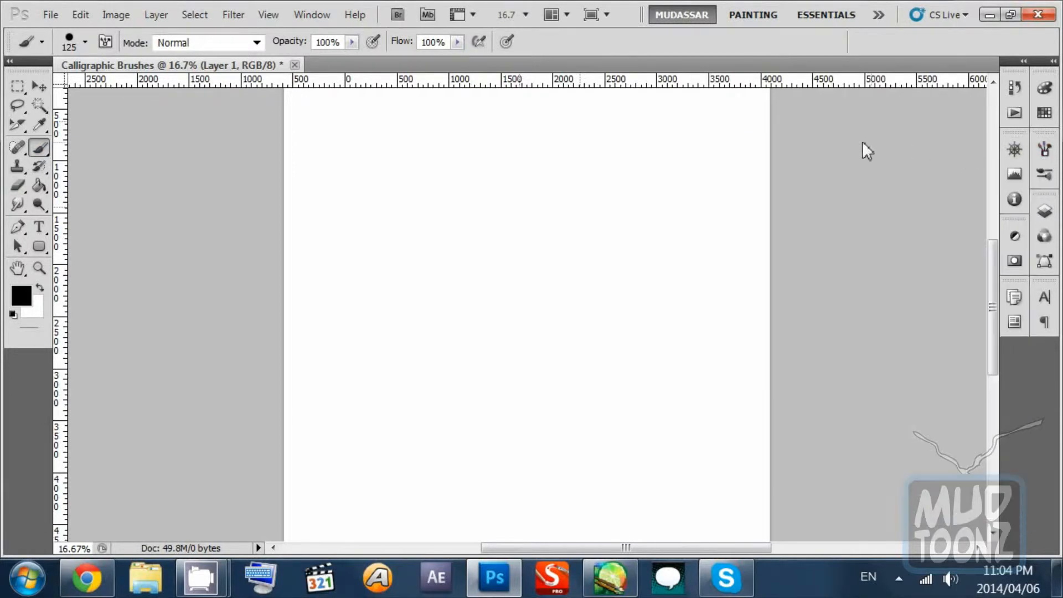
Step: Open the detailed brush settings and enable Shape Dynamics for the 125 px brush
{"action": "left_click", "coordinate": [317, 16]}
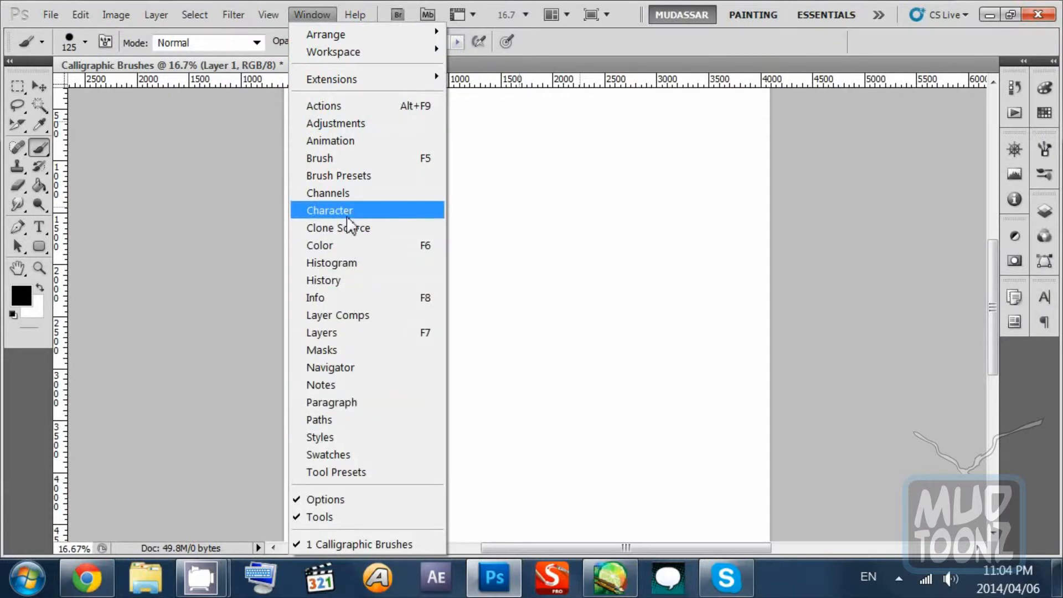
{"action": "left_click", "coordinate": [351, 160]}
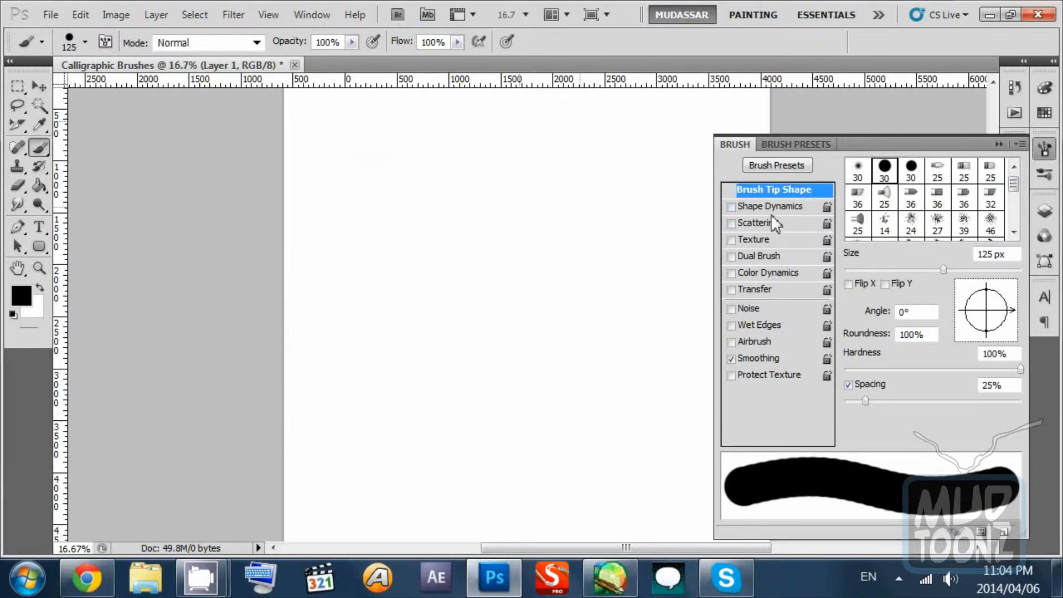
{"action": "left_click", "coordinate": [999, 146]}
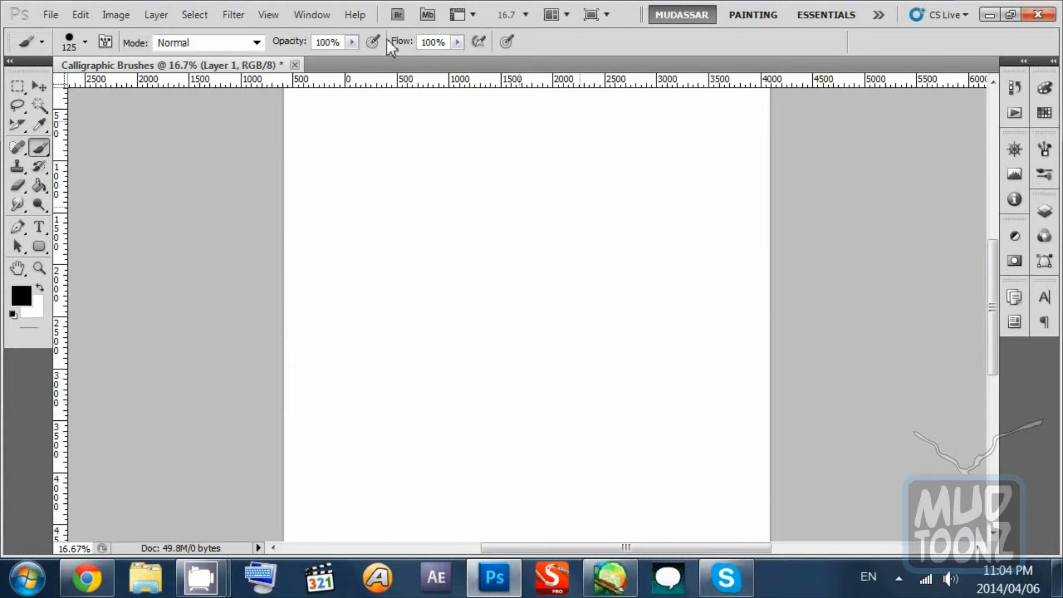
{"action": "left_click", "coordinate": [320, 18]}
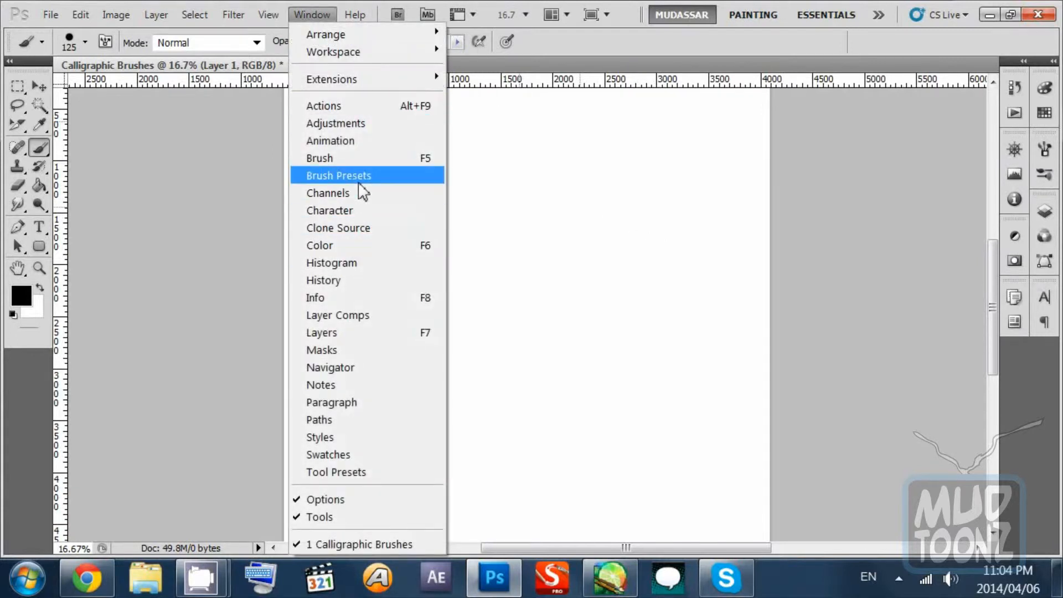
{"action": "left_click", "coordinate": [392, 159]}
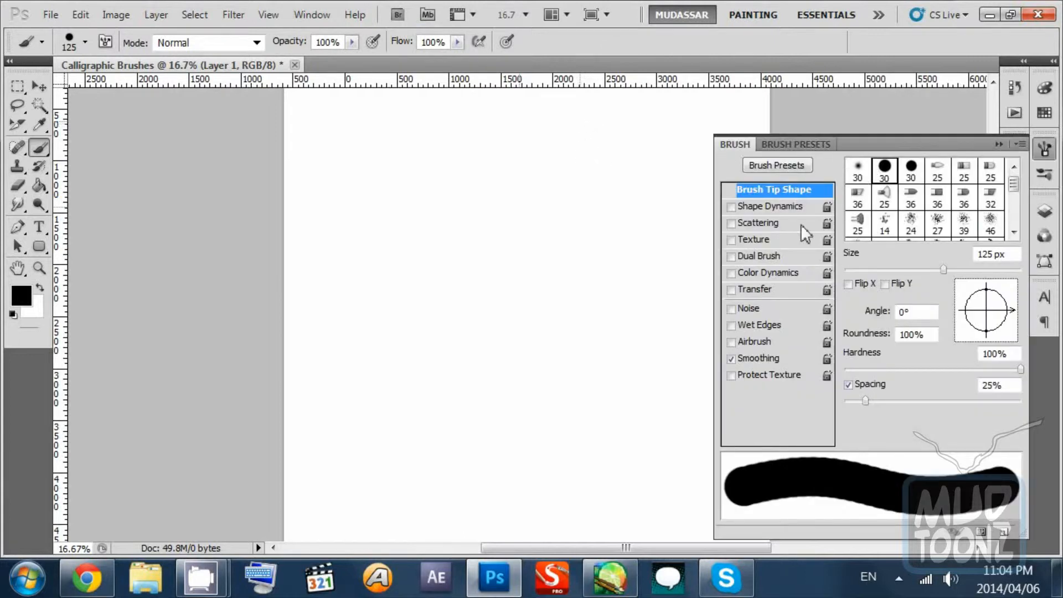
{"action": "left_click", "coordinate": [743, 207]}
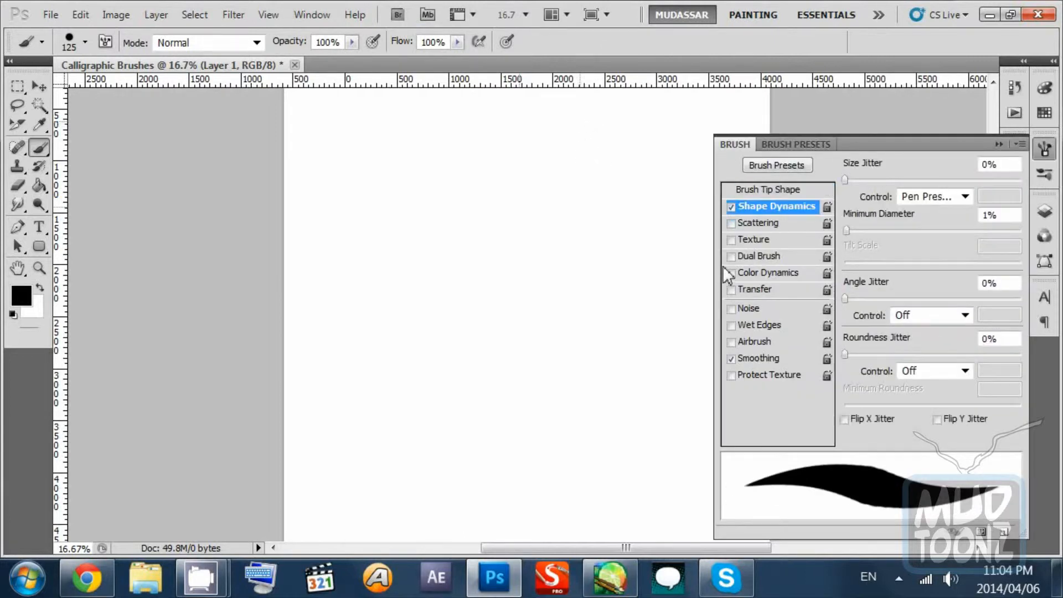
Step: Try the Off and Pen Pressure options for the Size Jitter control, and switch it to Fade
{"action": "left_click", "coordinate": [928, 199]}
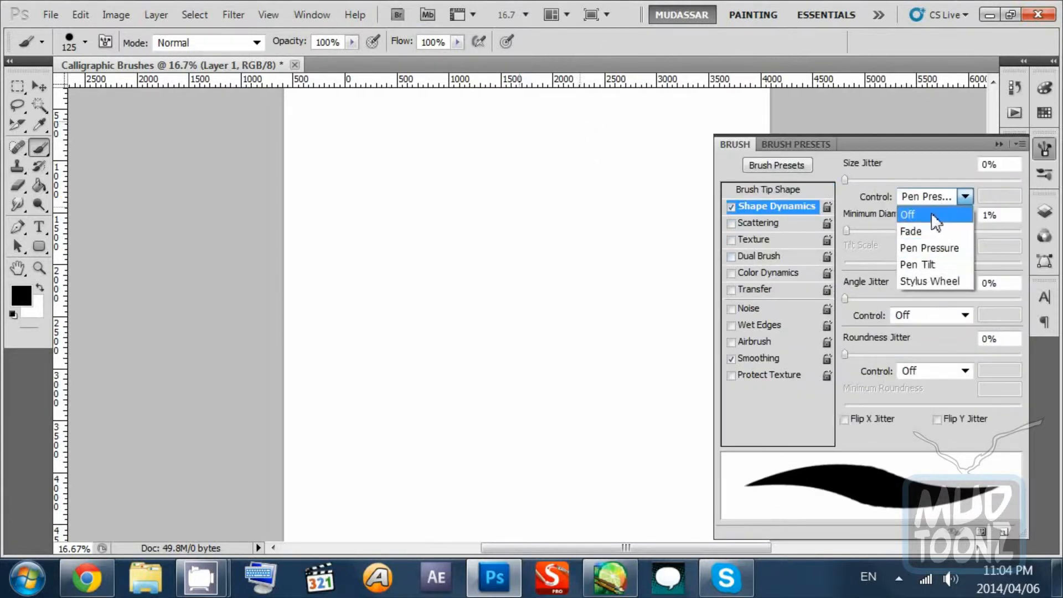
{"action": "left_click", "coordinate": [908, 215]}
{"action": "left_click", "coordinate": [930, 197]}
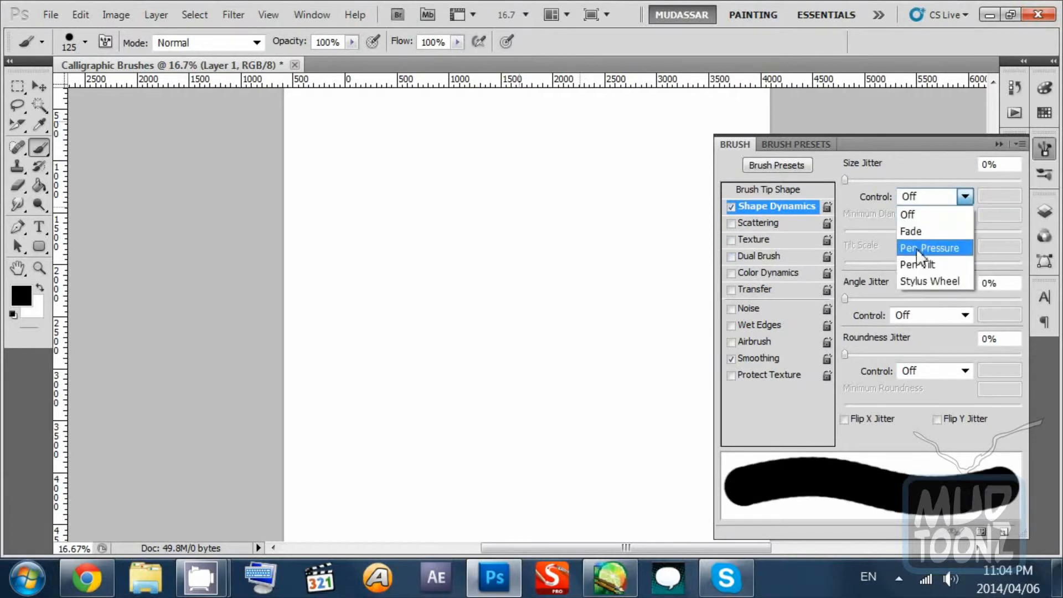
{"action": "left_click", "coordinate": [929, 248]}
{"action": "left_click", "coordinate": [931, 197]}
{"action": "left_click", "coordinate": [926, 231]}
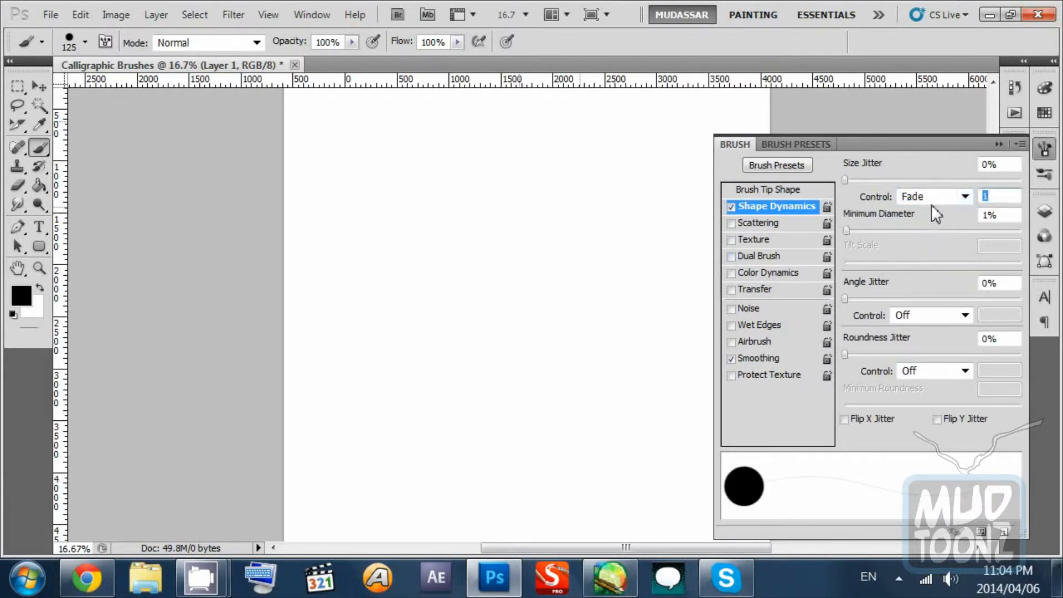
{"action": "left_click", "coordinate": [932, 201]}
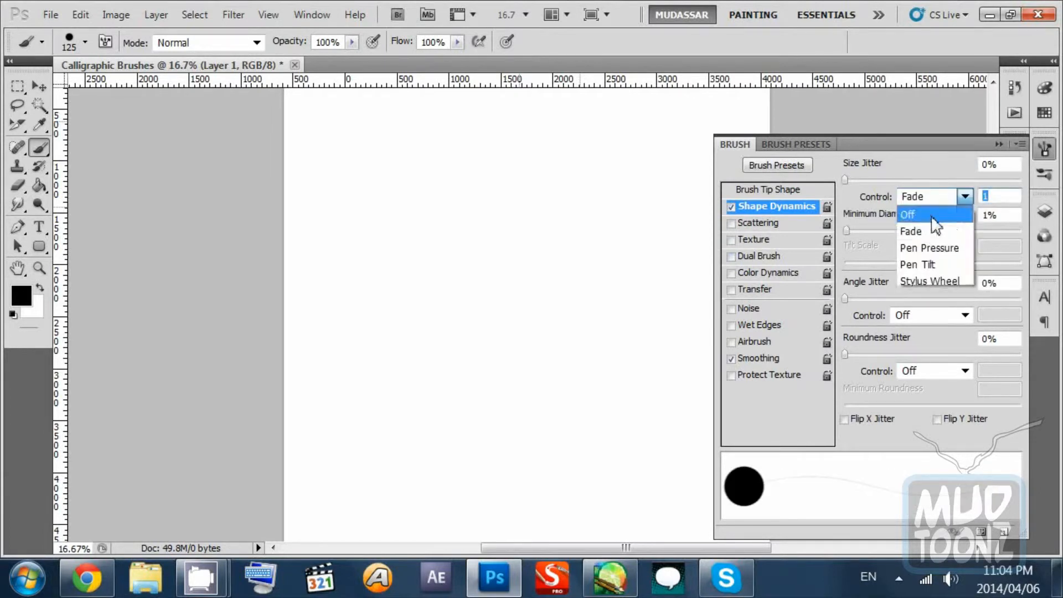
{"action": "left_click", "coordinate": [907, 164]}
Step: Paint test strokes on the canvas with the one-step fade, undoing each one
{"action": "left_click_drag", "start_coordinate": [349, 319], "coordinate": [477, 247]}
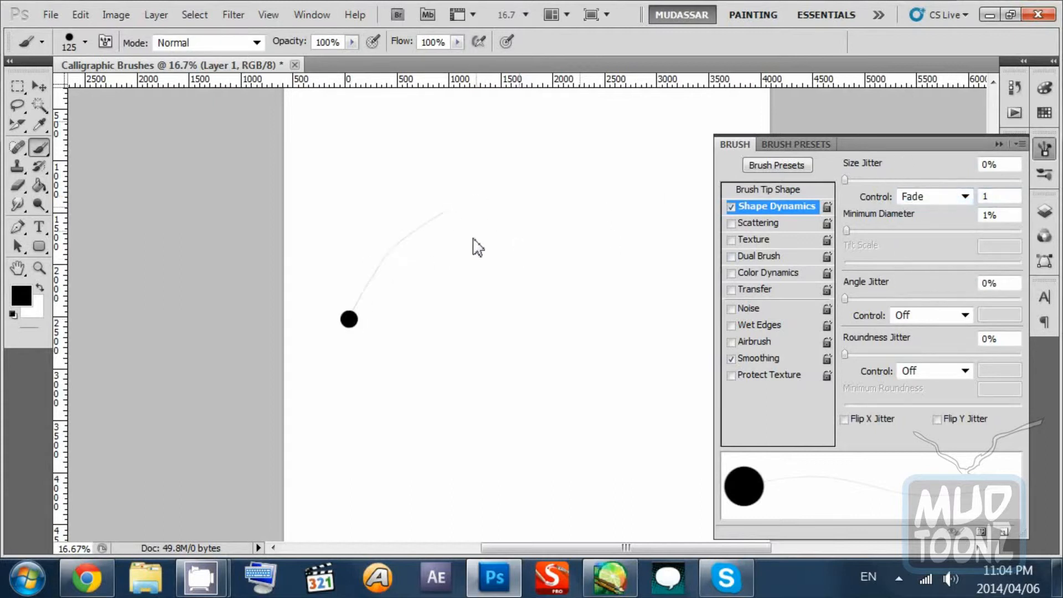
{"action": "key", "text": "ctrl+z"}
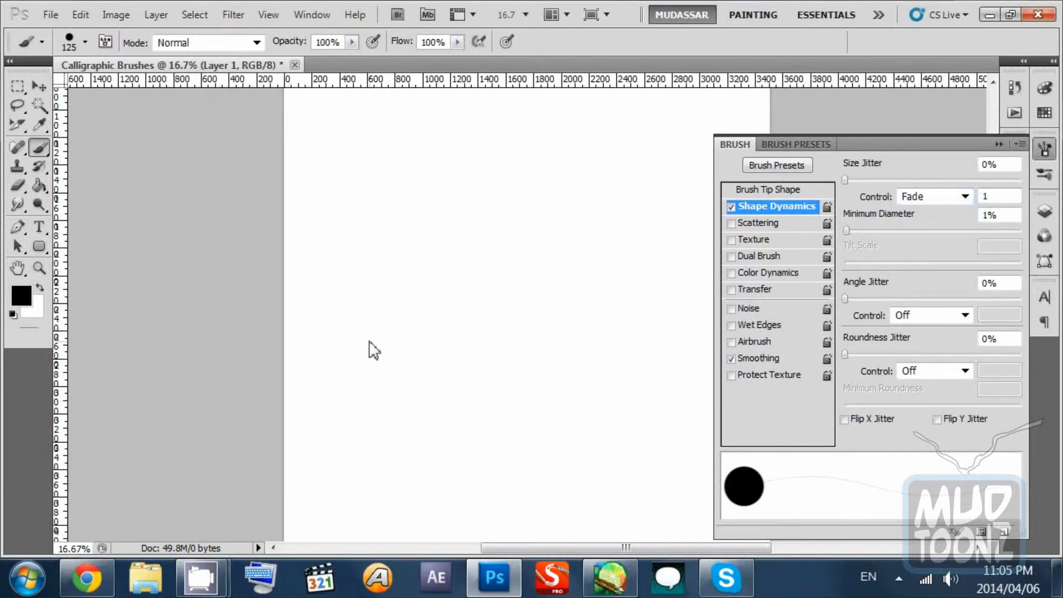
{"action": "left_click_drag", "start_coordinate": [368, 351], "coordinate": [458, 265]}
{"action": "key", "text": "ctrl+z"}
{"action": "mouse_move", "coordinate": [375, 362]}
{"action": "left_mouse_down"}
{"action": "mouse_move", "coordinate": [446, 340]}
{"action": "mouse_move", "coordinate": [496, 251]}
{"action": "left_mouse_up"}
{"action": "key", "text": "ctrl+z"}
Step: Reduce the brush size to 30 px and test it with a single dab, undoing the mark
{"action": "key", "text": "bracketleft"}
{"action": "key", "text": "bracketleft"}
{"action": "key", "text": "bracketleft"}
{"action": "key", "text": "bracketleft"}
{"action": "key", "text": "bracketleft"}
{"action": "key", "text": "bracketleft"}
{"action": "key", "text": "bracketleft"}
{"action": "key", "text": "bracketleft"}
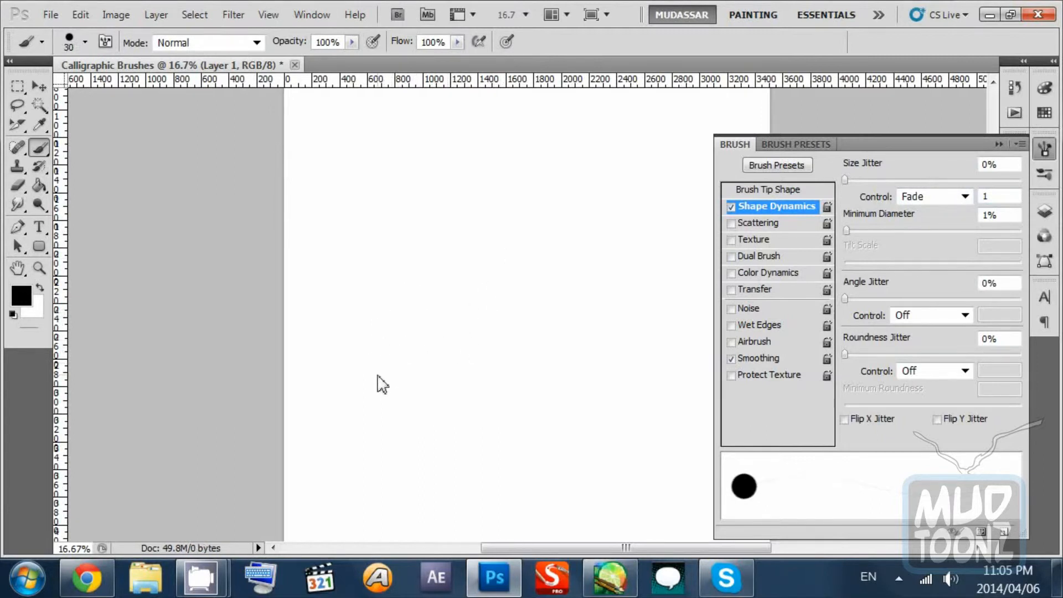
{"action": "left_click", "coordinate": [377, 377]}
{"action": "key", "text": "ctrl+z"}
Step: Set the size fade to 42 steps, paint a short test stroke, and undo it
{"action": "left_click", "coordinate": [1000, 196]}
{"action": "type", "text": "42"}
{"action": "key", "text": "Return"}
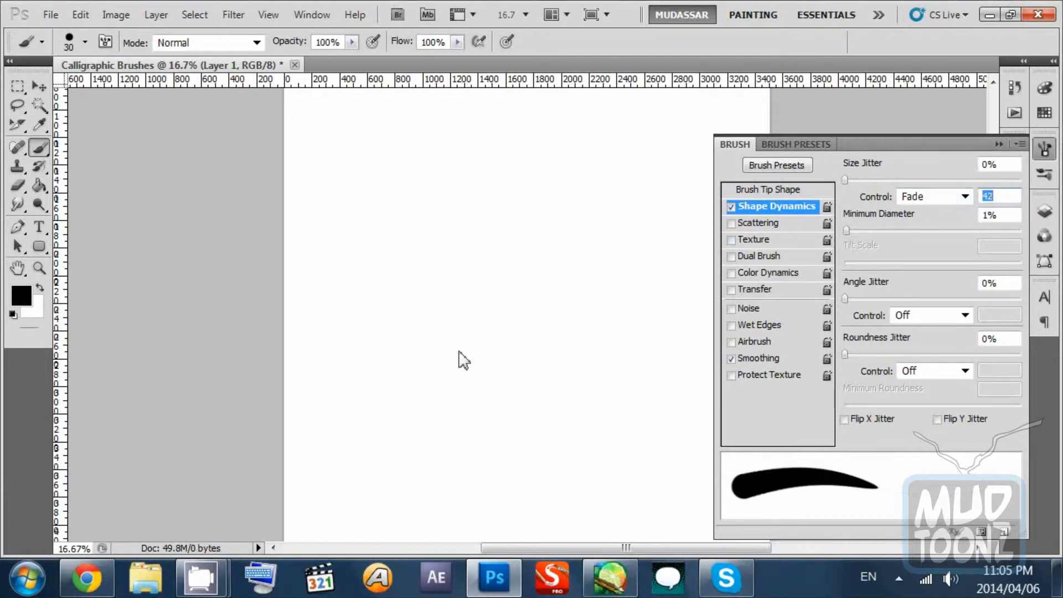
{"action": "left_click_drag", "start_coordinate": [363, 426], "coordinate": [372, 406]}
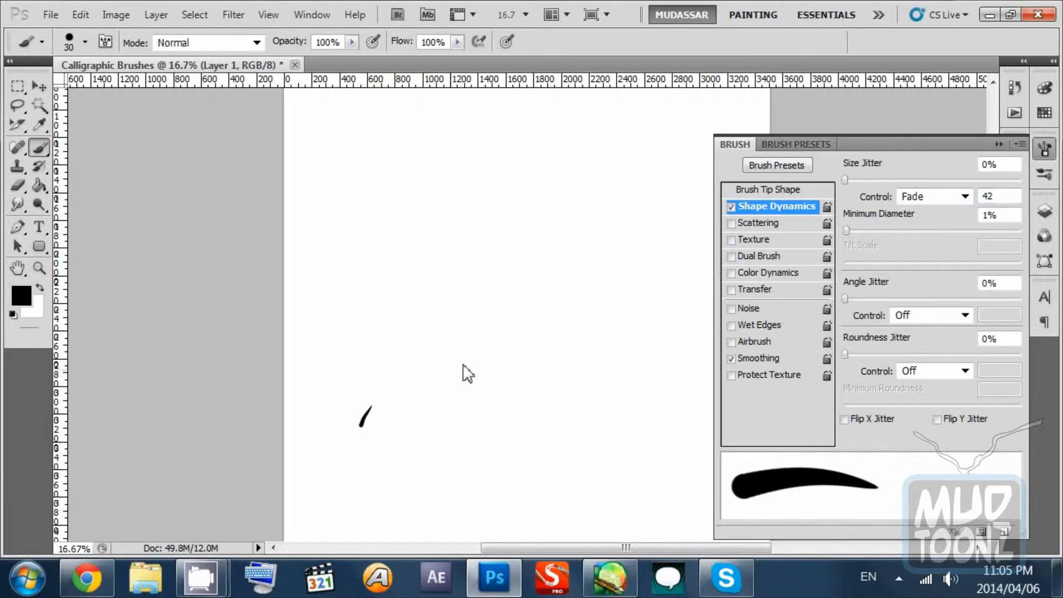
{"action": "key", "text": "ctrl+z"}
Step: Set the size fade to 137 steps and paint a tapered diagonal stroke near the middle of the canvas
{"action": "left_click", "coordinate": [999, 197]}
{"action": "type", "text": "137"}
{"action": "key", "text": "Return"}
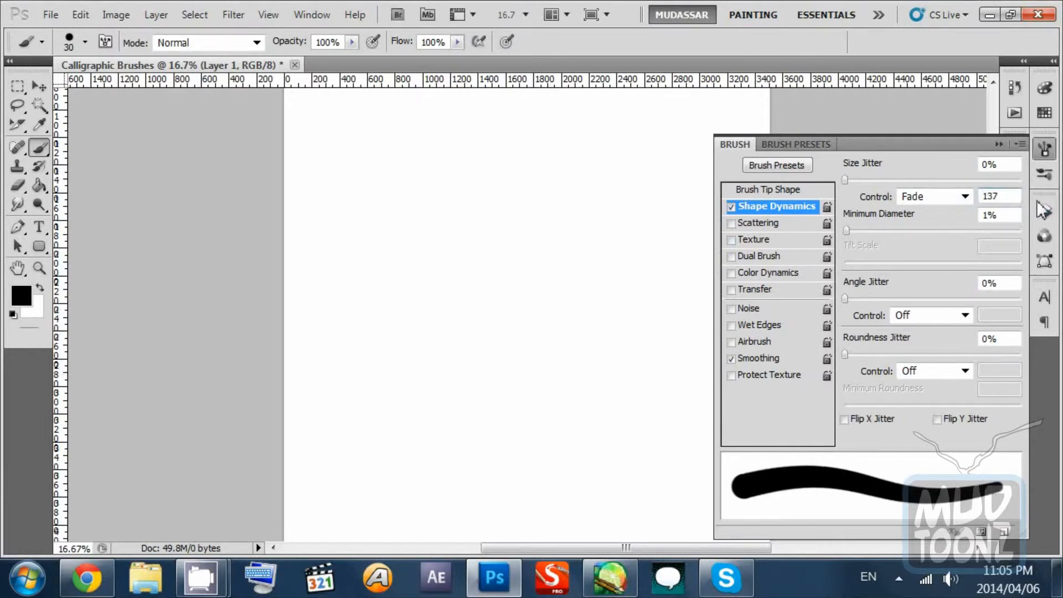
{"action": "left_click_drag", "start_coordinate": [425, 365], "coordinate": [474, 309]}
Step: Set the size fade to 145 steps and paint more tapered, grass-like strokes on both sides of the first one
{"action": "type", "text": "145"}
{"action": "key", "text": "Return"}
{"action": "mouse_move", "coordinate": [456, 365]}
{"action": "left_mouse_down"}
{"action": "mouse_move", "coordinate": [516, 320]}
{"action": "mouse_move", "coordinate": [537, 359]}
{"action": "left_mouse_up"}
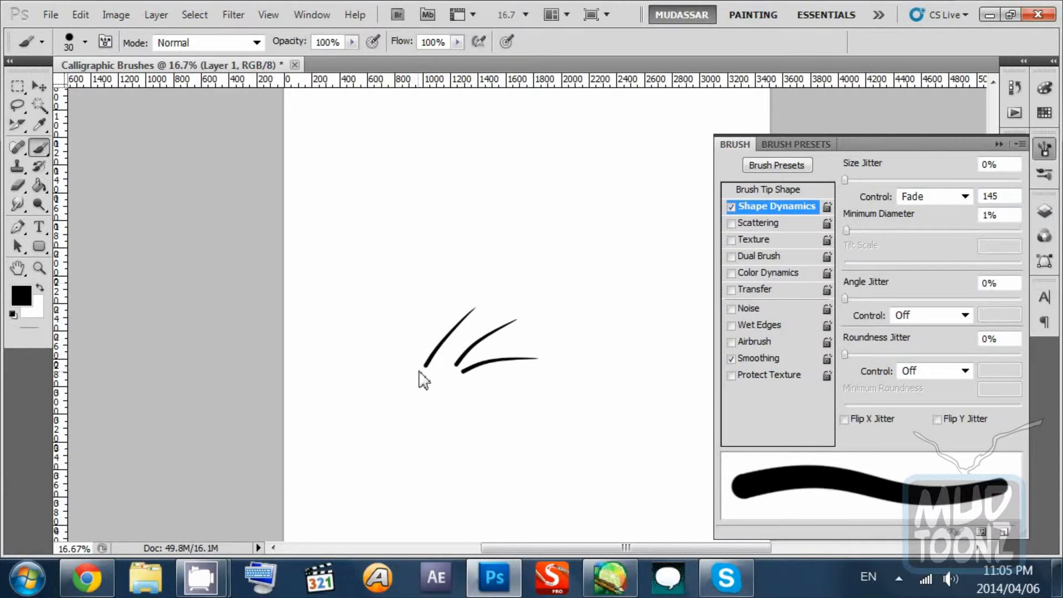
{"action": "left_click_drag", "start_coordinate": [420, 370], "coordinate": [407, 289]}
{"action": "mouse_move", "coordinate": [412, 369]}
{"action": "left_mouse_down"}
{"action": "mouse_move", "coordinate": [405, 306]}
{"action": "mouse_move", "coordinate": [402, 372]}
{"action": "mouse_move", "coordinate": [375, 302]}
{"action": "left_mouse_up"}
{"action": "key", "text": "ctrl+z"}
{"action": "left_click_drag", "start_coordinate": [516, 336], "coordinate": [477, 282]}
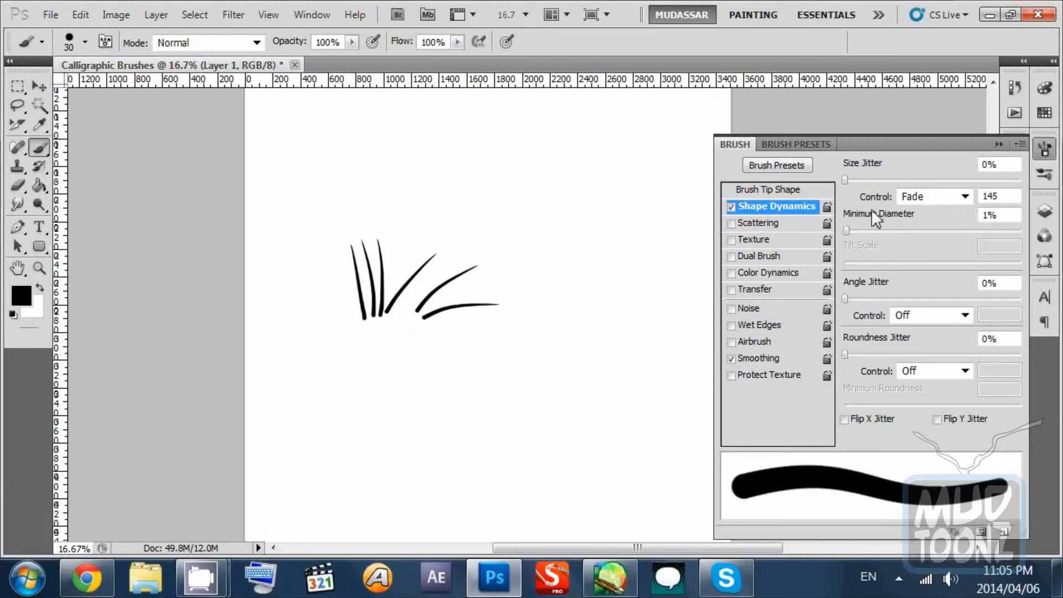
Step: Try a 24% Size Jitter with test strokes below the grass, undo the strokes, and reset the jitter to 0%
{"action": "mouse_move", "coordinate": [845, 180]}
{"action": "left_mouse_down"}
{"action": "mouse_move", "coordinate": [912, 180]}
{"action": "mouse_move", "coordinate": [887, 180]}
{"action": "left_mouse_up"}
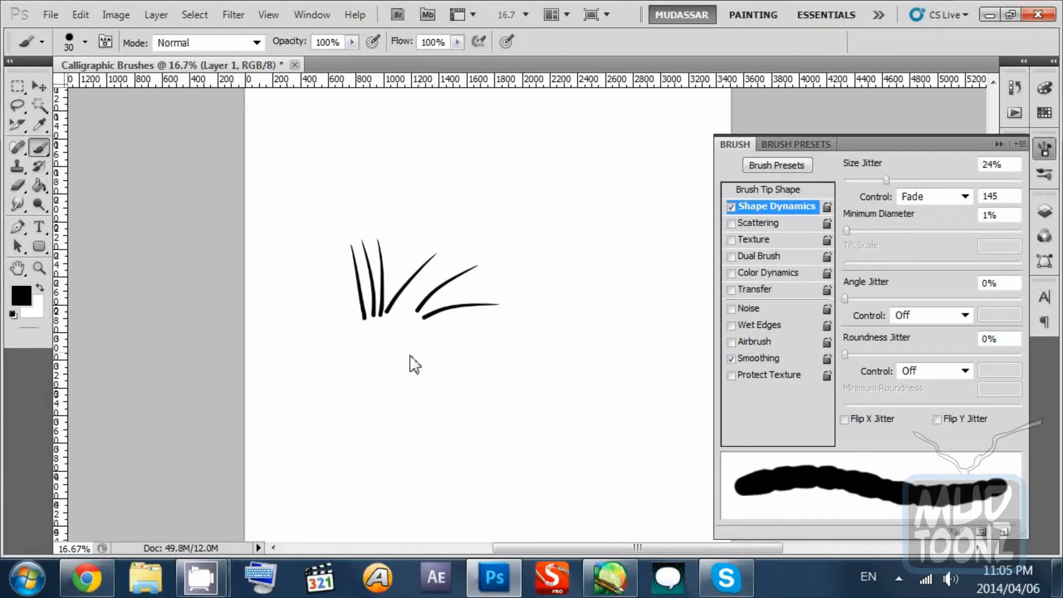
{"action": "left_click_drag", "start_coordinate": [405, 362], "coordinate": [479, 342]}
{"action": "key", "text": "ctrl+z"}
{"action": "left_click_drag", "start_coordinate": [404, 367], "coordinate": [477, 349]}
{"action": "key", "text": "ctrl+z"}
{"action": "left_click_drag", "start_coordinate": [886, 180], "coordinate": [845, 180]}
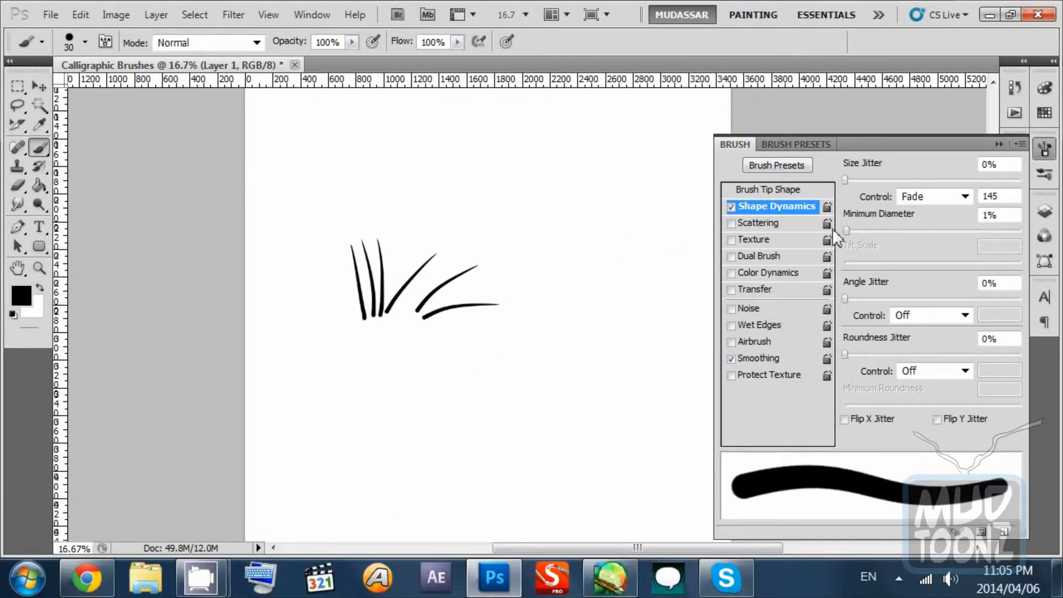
Step: Set the Minimum Diameter to 0% and switch the Size Jitter control from Fade to Pen Pressure
{"action": "mouse_move", "coordinate": [846, 229]}
{"action": "left_mouse_down"}
{"action": "mouse_move", "coordinate": [929, 228]}
{"action": "mouse_move", "coordinate": [845, 229]}
{"action": "left_mouse_up"}
{"action": "left_click", "coordinate": [965, 196]}
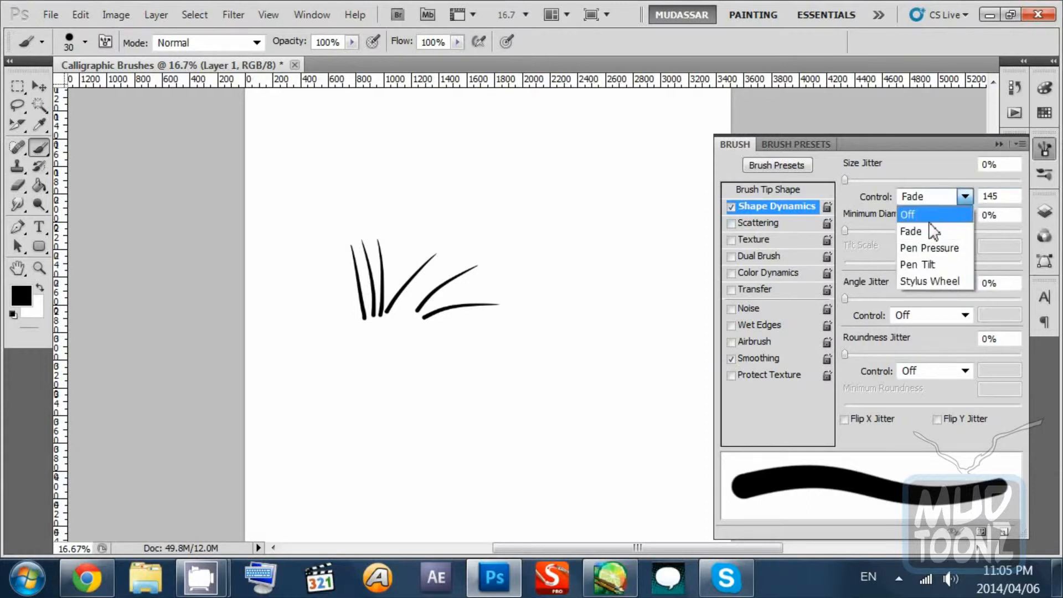
{"action": "left_click", "coordinate": [919, 215]}
{"action": "left_click", "coordinate": [964, 197]}
{"action": "left_click", "coordinate": [937, 248]}
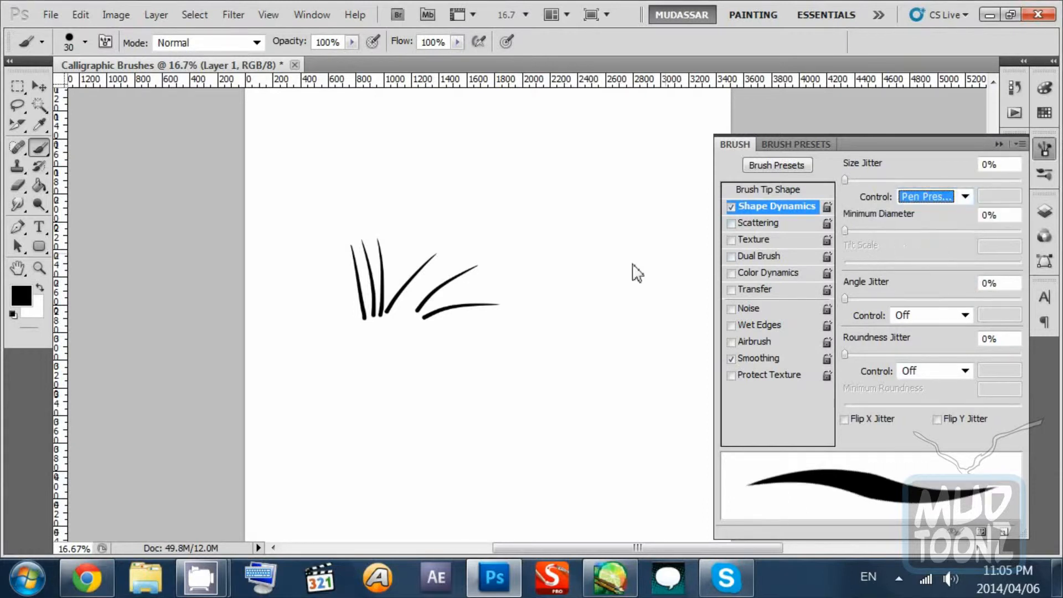
Step: Paint a winding pressure-sensitive stroke and a short thin diagonal line beside the grass strokes
{"action": "mouse_move", "coordinate": [486, 338]}
{"action": "left_mouse_down"}
{"action": "mouse_move", "coordinate": [534, 329]}
{"action": "mouse_move", "coordinate": [555, 290]}
{"action": "mouse_move", "coordinate": [560, 315]}
{"action": "mouse_move", "coordinate": [576, 324]}
{"action": "mouse_move", "coordinate": [540, 410]}
{"action": "left_mouse_up"}
{"action": "left_click_drag", "start_coordinate": [577, 408], "coordinate": [615, 386]}
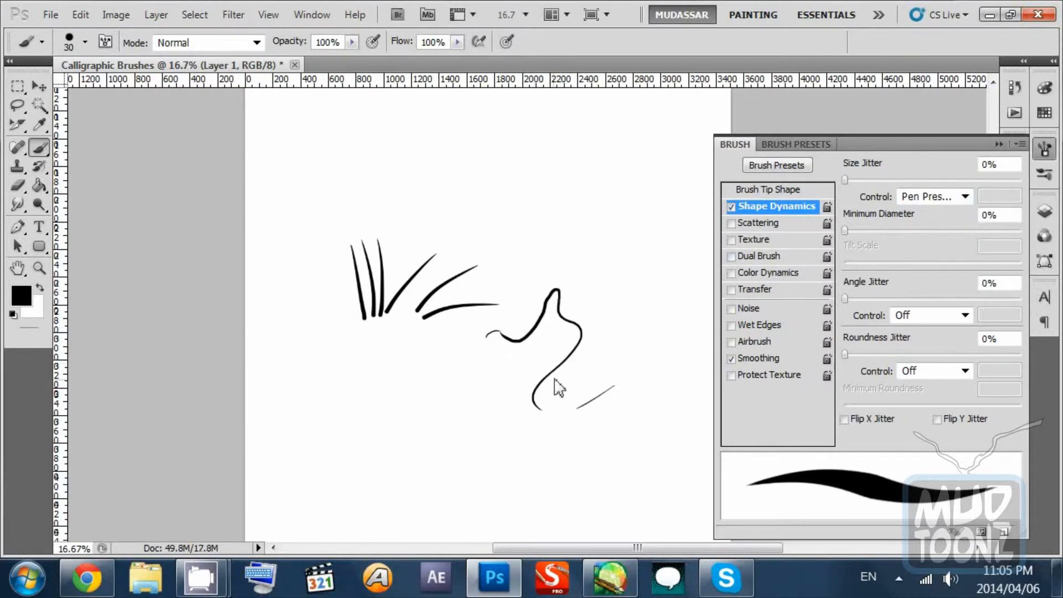
{"action": "left_click_drag", "start_coordinate": [546, 361], "coordinate": [534, 331]}
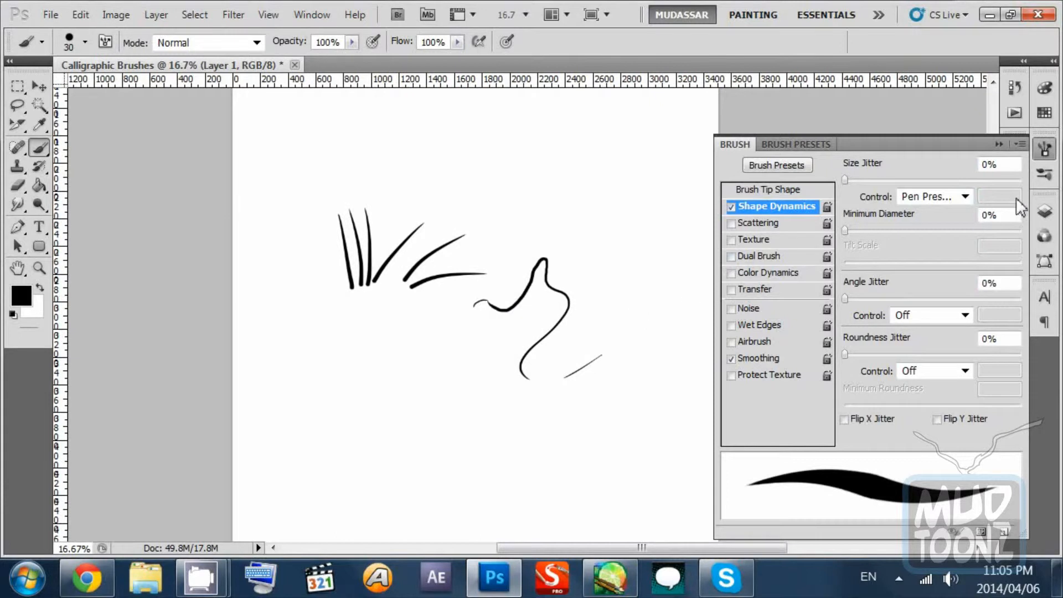
Step: Display the Brush Tip Shape settings and erase all the test strokes from the canvas
{"action": "left_click", "coordinate": [763, 191]}
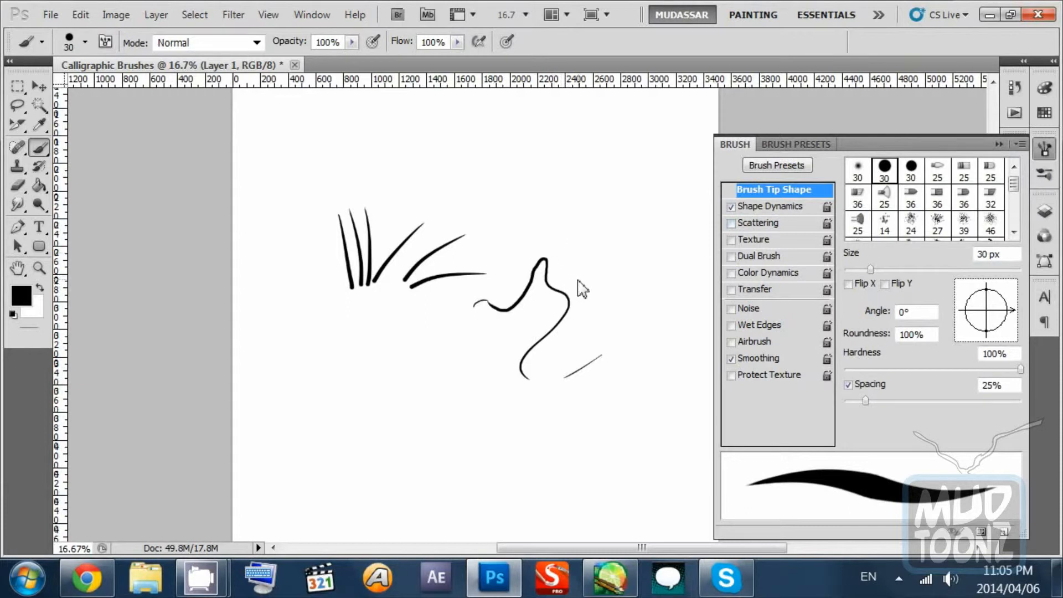
{"action": "mouse_move", "coordinate": [527, 312]}
{"action": "left_mouse_down"}
{"action": "mouse_move", "coordinate": [509, 276]}
{"action": "mouse_move", "coordinate": [485, 303]}
{"action": "left_mouse_up"}
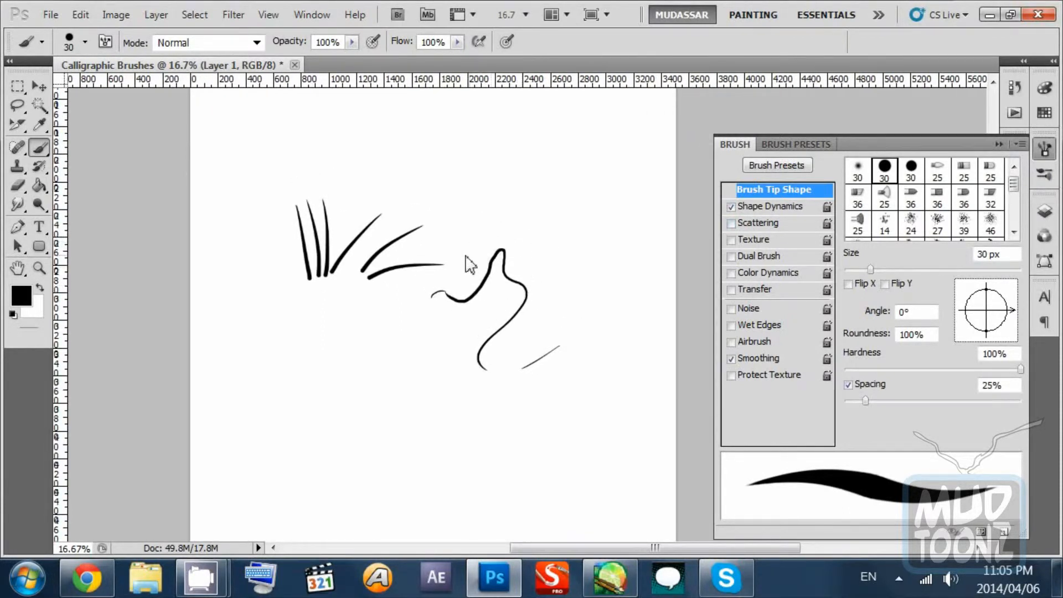
{"action": "mouse_move", "coordinate": [283, 228]}
{"action": "left_mouse_down"}
{"action": "mouse_move", "coordinate": [306, 223]}
{"action": "mouse_move", "coordinate": [320, 201]}
{"action": "mouse_move", "coordinate": [411, 258]}
{"action": "mouse_move", "coordinate": [434, 208]}
{"action": "mouse_move", "coordinate": [498, 233]}
{"action": "mouse_move", "coordinate": [501, 337]}
{"action": "mouse_move", "coordinate": [543, 377]}
{"action": "left_mouse_up"}
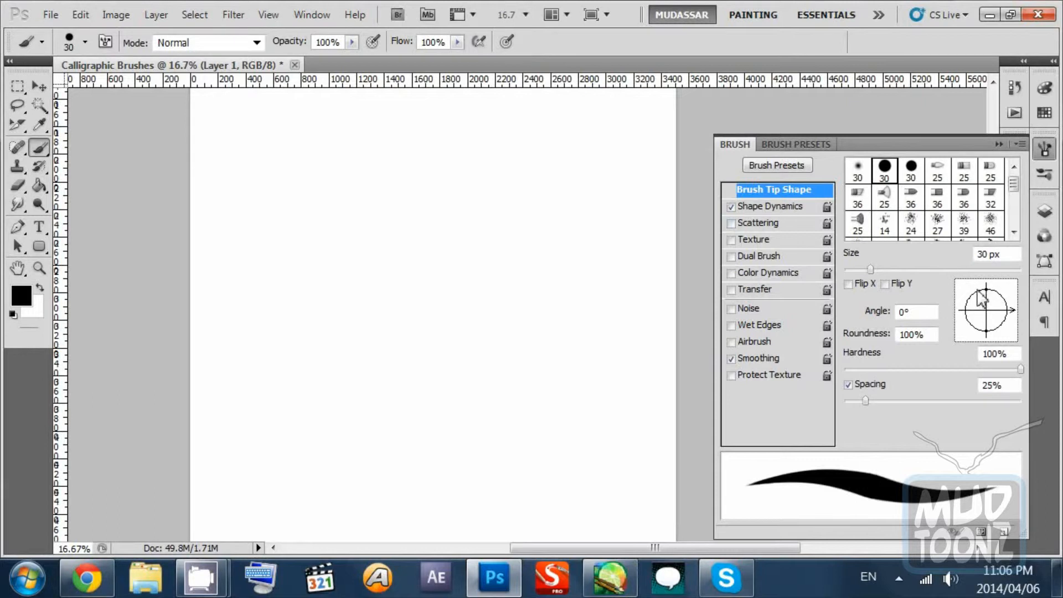
Step: Set the Size Jitter control to Off, disable Shape Dynamics, and return to the Brush Tip Shape settings
{"action": "mouse_move", "coordinate": [978, 290]}
{"action": "left_mouse_down"}
{"action": "mouse_move", "coordinate": [967, 298]}
{"action": "mouse_move", "coordinate": [978, 285]}
{"action": "left_mouse_up"}
{"action": "left_click", "coordinate": [757, 205]}
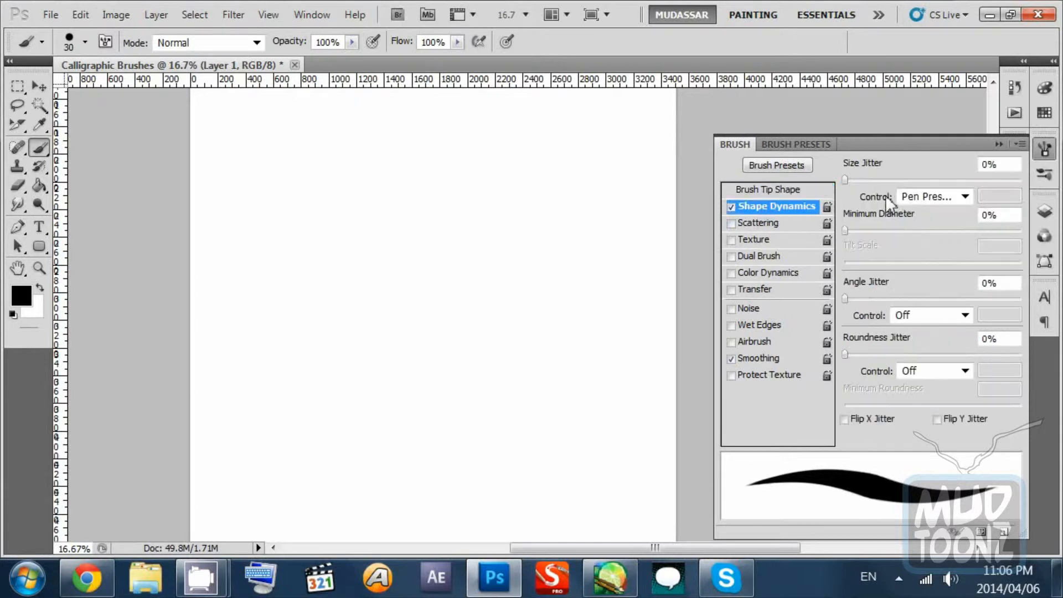
{"action": "left_click", "coordinate": [908, 199]}
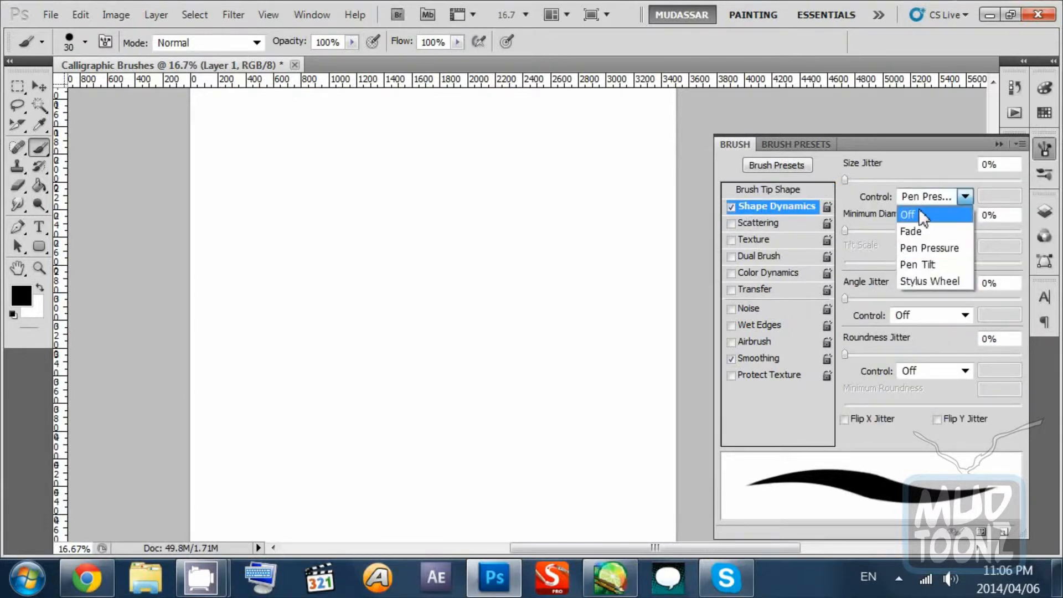
{"action": "left_click", "coordinate": [918, 210]}
{"action": "left_click", "coordinate": [730, 206]}
{"action": "left_click", "coordinate": [754, 191]}
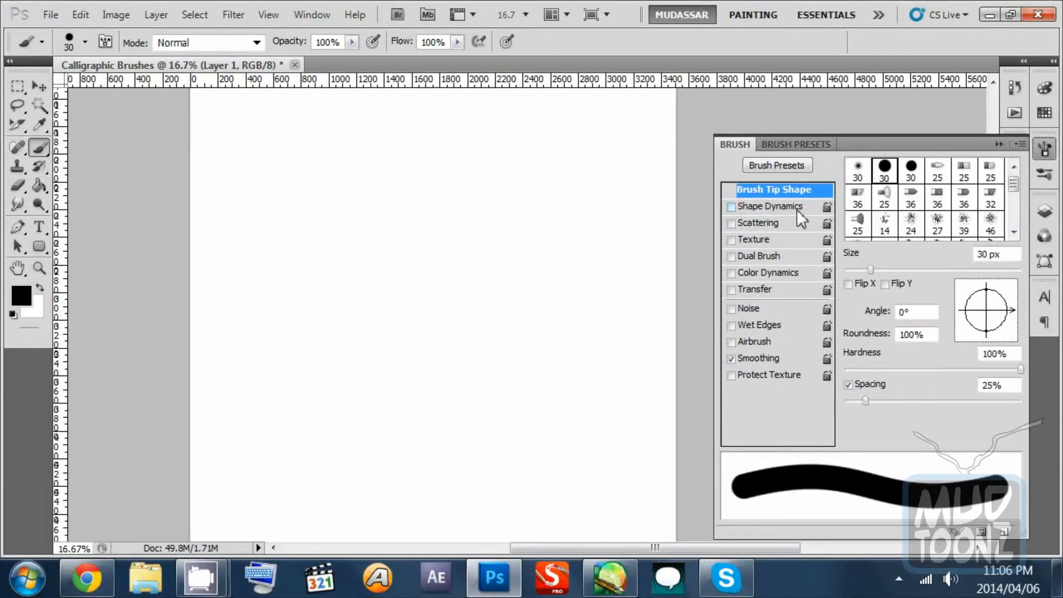
Step: Shape the 30 px tip into a calligraphic nib with 10% spacing, a 30° angle and 16% roundness
{"action": "left_click_drag", "start_coordinate": [867, 397], "coordinate": [854, 400]}
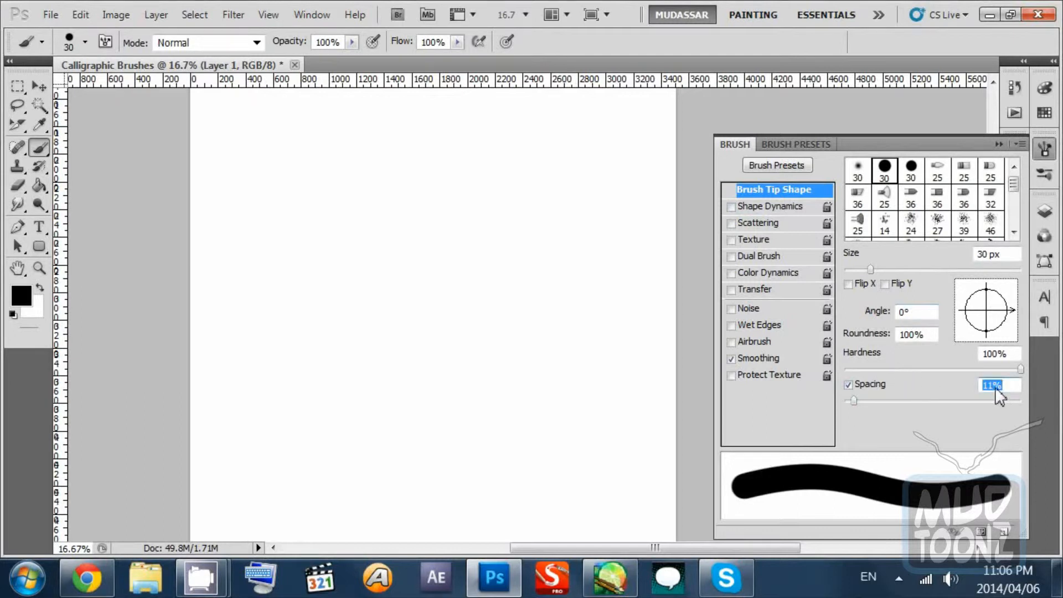
{"action": "type", "text": "10"}
{"action": "left_click", "coordinate": [921, 314]}
{"action": "mouse_move", "coordinate": [988, 293]}
{"action": "left_mouse_down"}
{"action": "mouse_move", "coordinate": [1013, 319]}
{"action": "mouse_move", "coordinate": [1005, 292]}
{"action": "mouse_move", "coordinate": [985, 308]}
{"action": "mouse_move", "coordinate": [1007, 298]}
{"action": "left_mouse_up"}
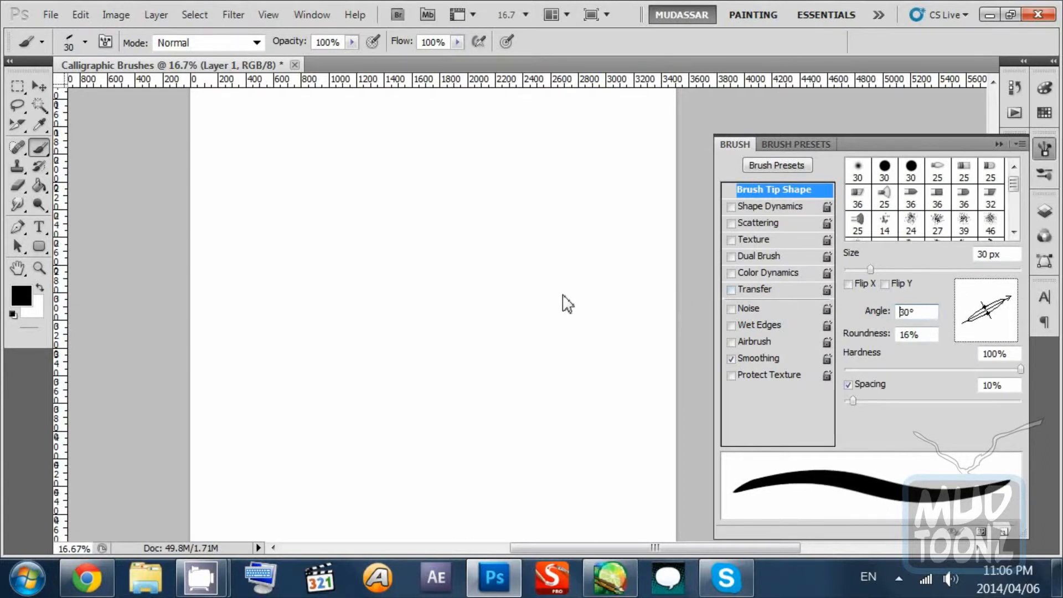
{"action": "type", "text": "1]]]]"}
{"action": "key", "text": "BackSpace"}
{"action": "key", "text": "BackSpace"}
{"action": "key", "text": "BackSpace"}
{"action": "key", "text": "BackSpace"}
{"action": "key", "text": "BackSpace"}
{"action": "key", "text": "BackSpace"}
{"action": "key", "text": "BackSpace"}
Step: Place a test dab on the upper part of the canvas and enlarge the calligraphic brush to 300 px
{"action": "left_click", "coordinate": [489, 193]}
{"action": "key", "text": "bracketright"}
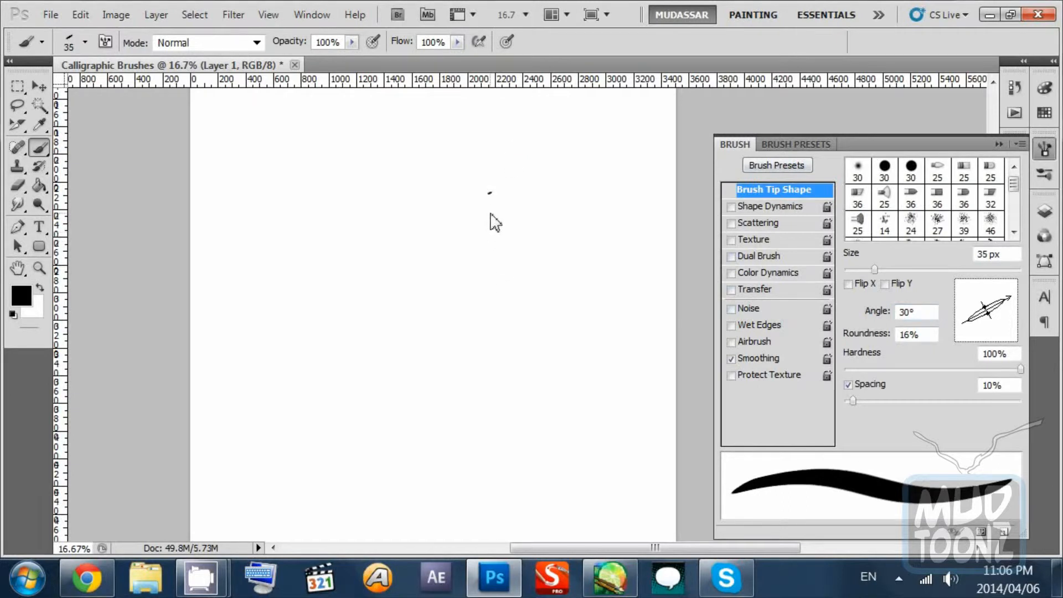
{"action": "key", "text": "bracketright"}
{"action": "key", "text": "bracketright"}
{"action": "key", "text": "bracketright"}
{"action": "key", "text": "bracketright"}
{"action": "key", "text": "bracketright"}
{"action": "key", "text": "bracketright"}
{"action": "key", "text": "bracketright"}
{"action": "key", "text": "bracketright"}
{"action": "key", "text": "bracketright"}
{"action": "key", "text": "bracketright"}
{"action": "key", "text": "bracketright"}
{"action": "key", "text": "bracketright"}
{"action": "key", "text": "bracketright"}
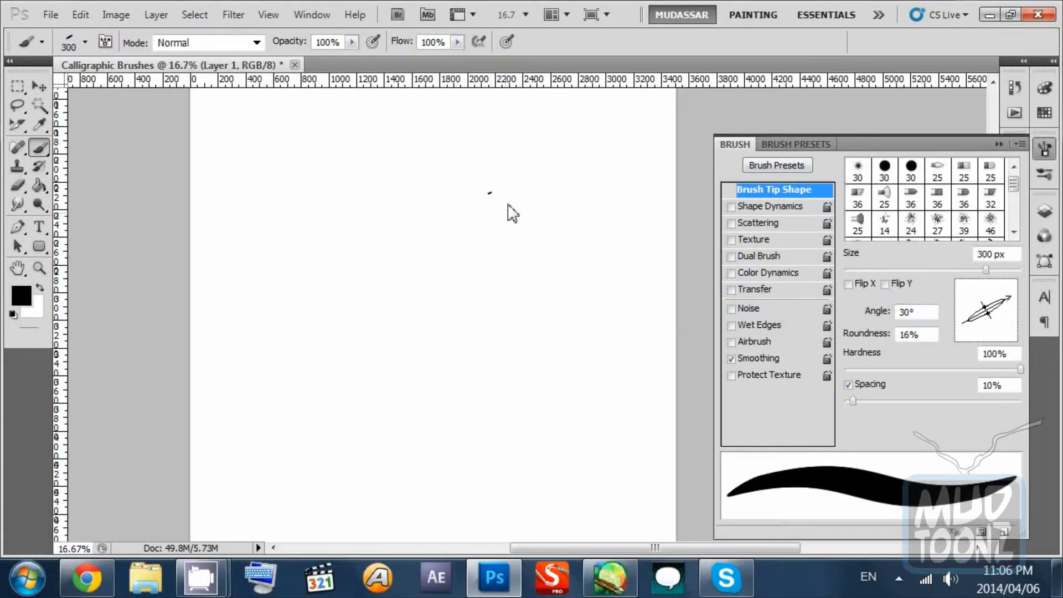
{"action": "left_click_drag", "start_coordinate": [540, 290], "coordinate": [548, 269]}
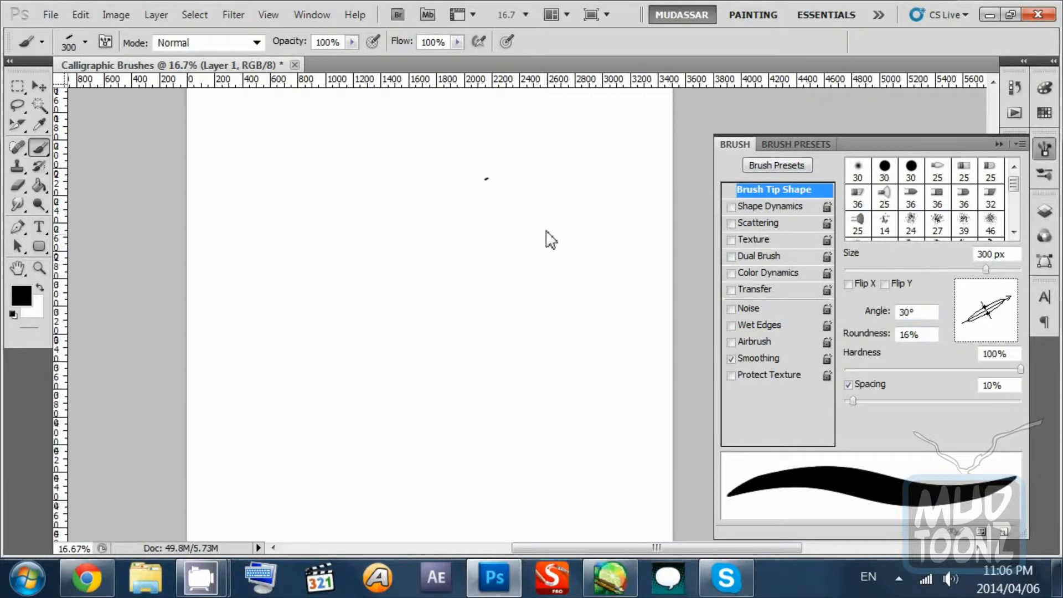
Step: Reduce the brush to 200 px and rotate the image by 90° into landscape orientation
{"action": "key", "text": "bracketleft"}
{"action": "left_click", "coordinate": [123, 17]}
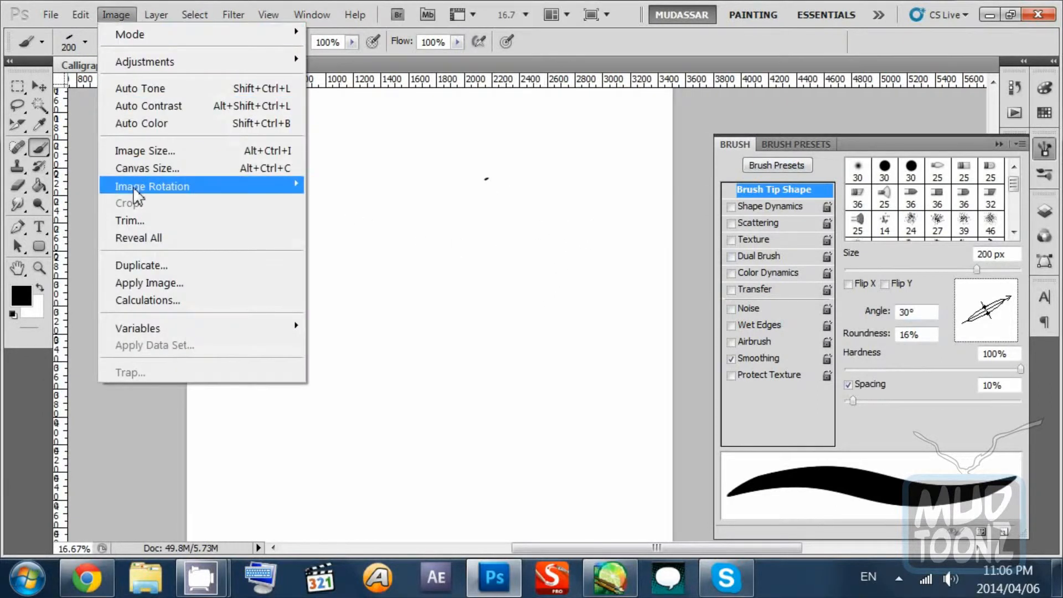
{"action": "mouse_move", "coordinate": [167, 186]}
{"action": "left_click", "coordinate": [403, 220]}
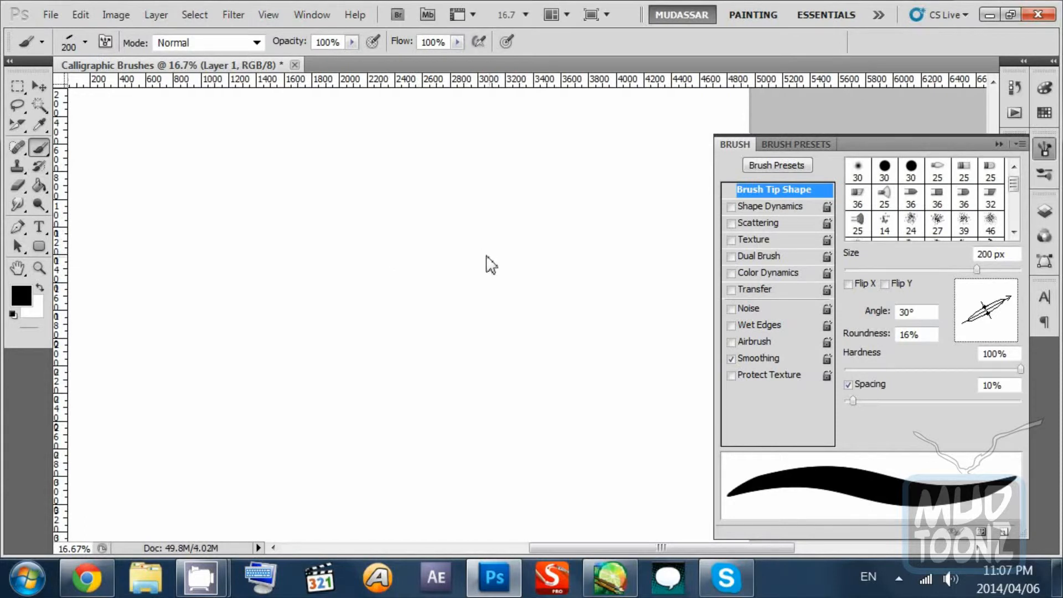
Step: Hide the brush settings and write السلام followed by و in large strokes across the page
{"action": "left_click", "coordinate": [998, 145]}
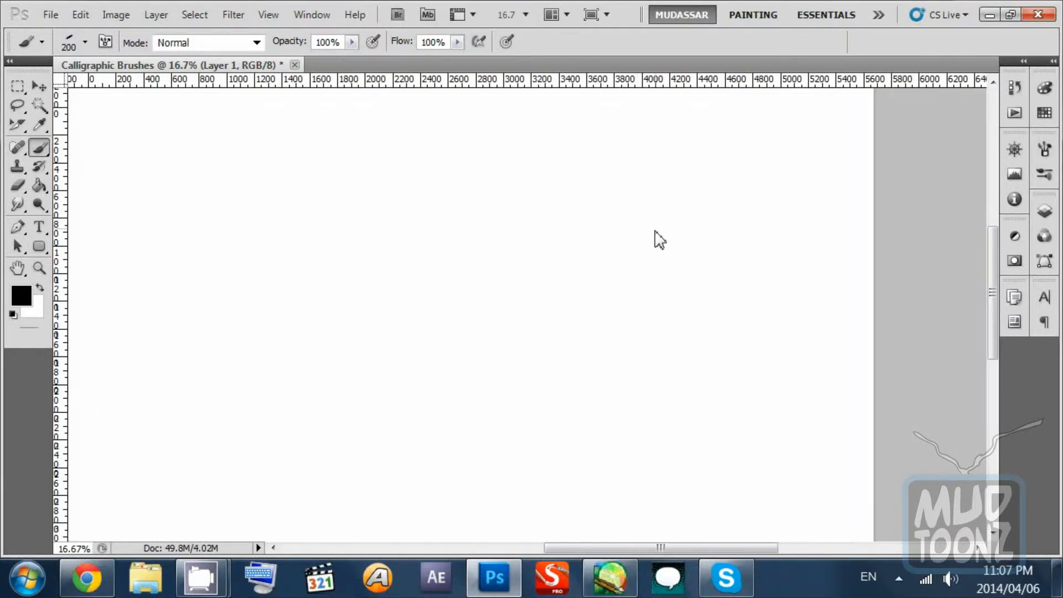
{"action": "key", "text": "ctrl+plus"}
{"action": "left_click_drag", "start_coordinate": [693, 247], "coordinate": [738, 270]}
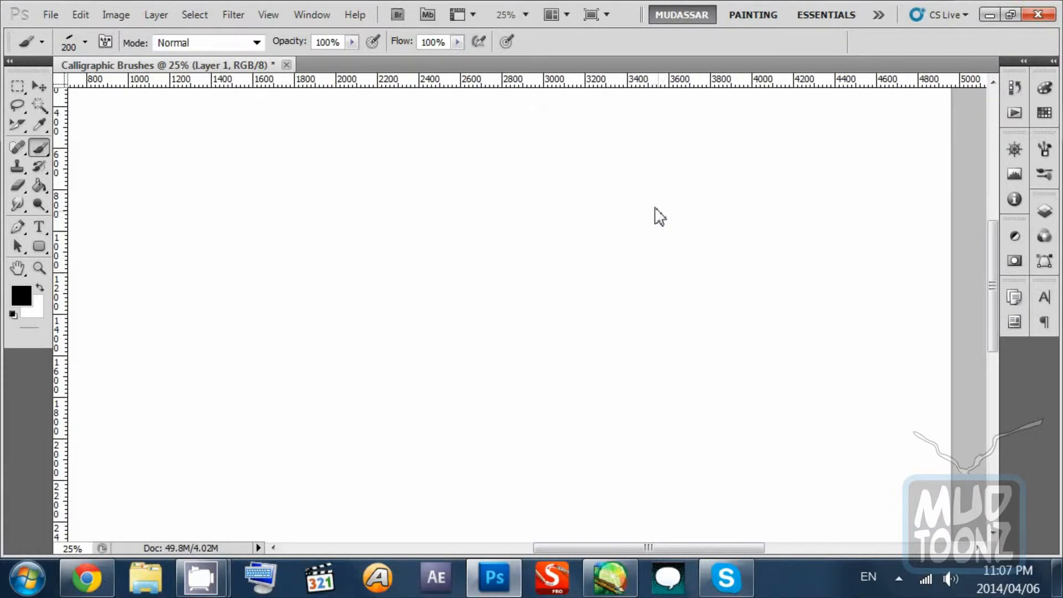
{"action": "left_click_drag", "start_coordinate": [640, 183], "coordinate": [651, 329]}
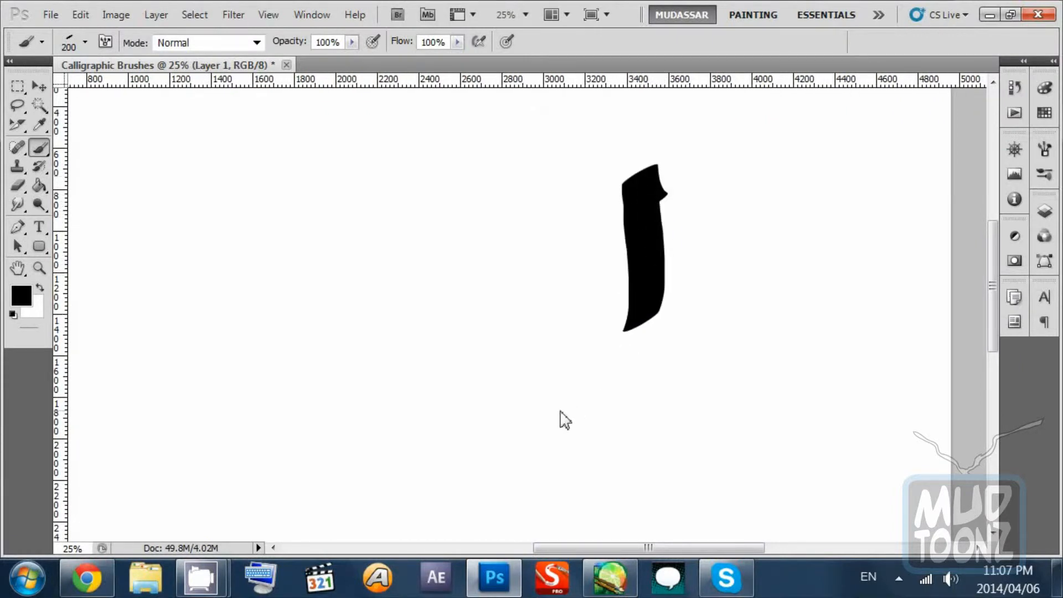
{"action": "mouse_move", "coordinate": [577, 230]}
{"action": "left_mouse_down"}
{"action": "mouse_move", "coordinate": [591, 255]}
{"action": "mouse_move", "coordinate": [576, 294]}
{"action": "mouse_move", "coordinate": [415, 301]}
{"action": "mouse_move", "coordinate": [371, 339]}
{"action": "mouse_move", "coordinate": [356, 315]}
{"action": "mouse_move", "coordinate": [289, 369]}
{"action": "left_mouse_up"}
{"action": "mouse_move", "coordinate": [246, 244]}
{"action": "left_mouse_down"}
{"action": "mouse_move", "coordinate": [266, 239]}
{"action": "mouse_move", "coordinate": [290, 261]}
{"action": "mouse_move", "coordinate": [179, 293]}
{"action": "left_mouse_up"}
{"action": "left_click_drag", "start_coordinate": [380, 303], "coordinate": [576, 333]}
{"action": "mouse_move", "coordinate": [374, 270]}
{"action": "left_mouse_down"}
{"action": "mouse_move", "coordinate": [383, 234]}
{"action": "mouse_move", "coordinate": [330, 317]}
{"action": "left_mouse_up"}
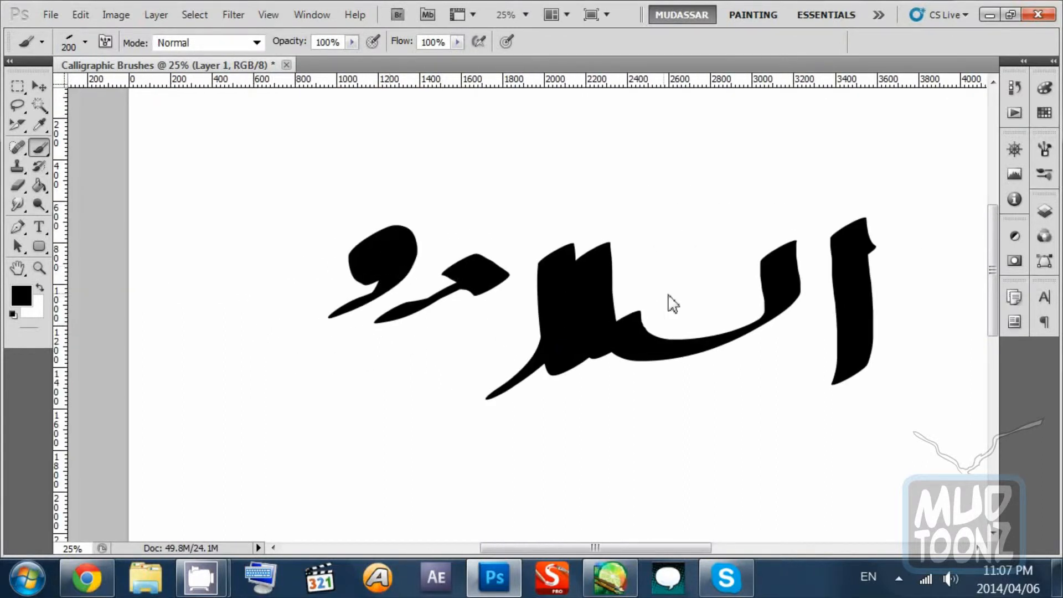
Step: Undo the و stroke and repaint it lower, beside the rest of the lettering
{"action": "left_click_drag", "start_coordinate": [672, 304], "coordinate": [507, 298]}
{"action": "key", "text": "ctrl+z"}
{"action": "mouse_move", "coordinate": [325, 285]}
{"action": "left_mouse_down"}
{"action": "mouse_move", "coordinate": [304, 271]}
{"action": "mouse_move", "coordinate": [335, 288]}
{"action": "mouse_move", "coordinate": [261, 344]}
{"action": "left_mouse_up"}
{"action": "key", "text": "ctrl+z"}
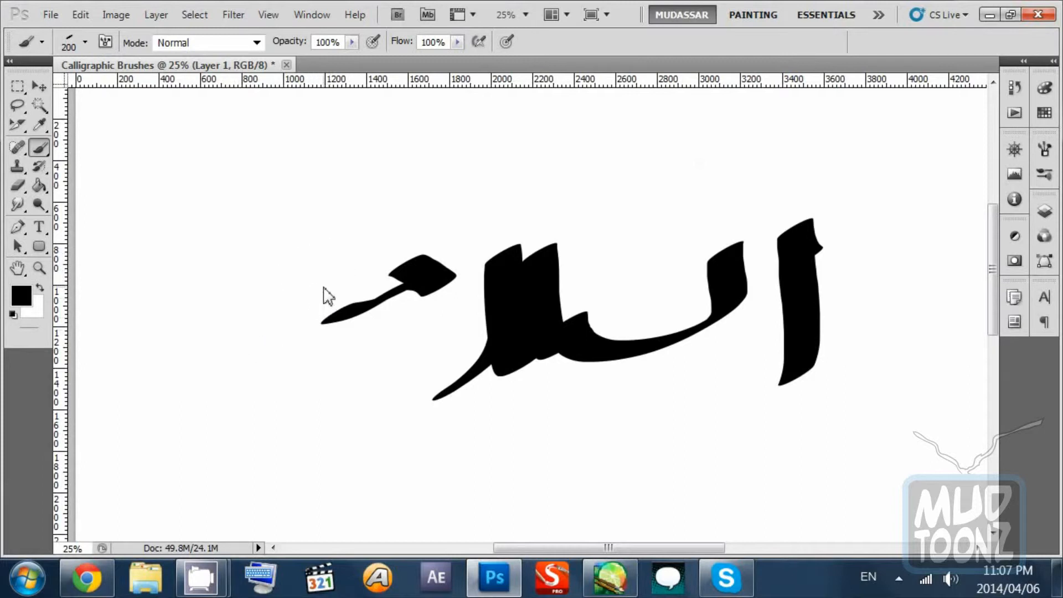
{"action": "mouse_move", "coordinate": [334, 278]}
{"action": "left_mouse_down"}
{"action": "mouse_move", "coordinate": [300, 292]}
{"action": "mouse_move", "coordinate": [289, 268]}
{"action": "mouse_move", "coordinate": [311, 262]}
{"action": "mouse_move", "coordinate": [327, 287]}
{"action": "mouse_move", "coordinate": [310, 323]}
{"action": "mouse_move", "coordinate": [283, 339]}
{"action": "mouse_move", "coordinate": [279, 312]}
{"action": "mouse_move", "coordinate": [244, 335]}
{"action": "mouse_move", "coordinate": [244, 305]}
{"action": "mouse_move", "coordinate": [271, 306]}
{"action": "mouse_move", "coordinate": [277, 346]}
{"action": "mouse_move", "coordinate": [204, 390]}
{"action": "left_mouse_up"}
{"action": "key", "text": "ctrl+z"}
{"action": "key", "text": "ctrl+z"}
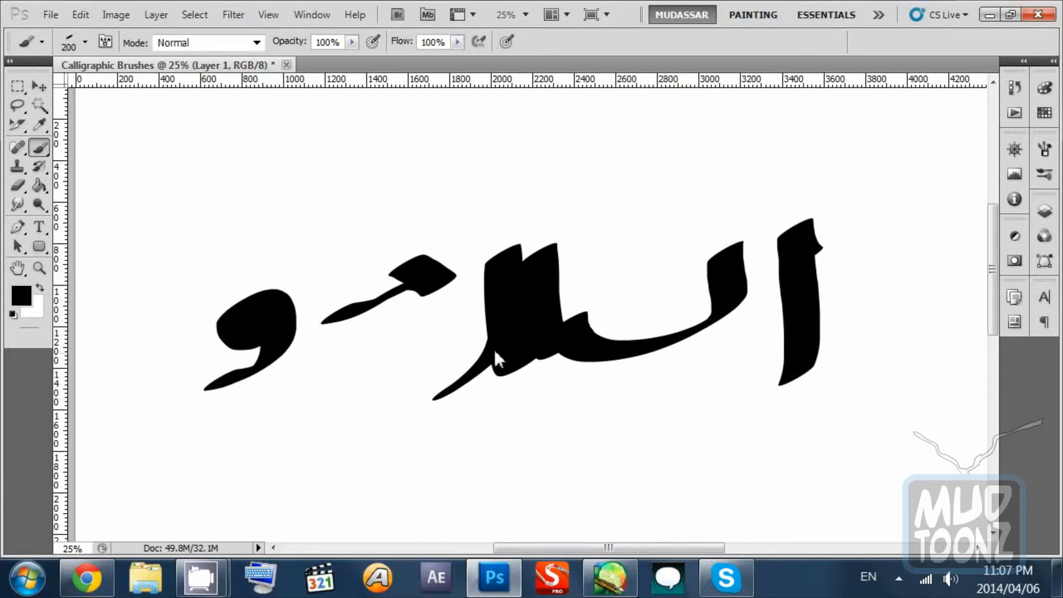
Step: Scale the lettering down to 55.23% and move it toward the right edge of the page
{"action": "left_click_drag", "start_coordinate": [621, 321], "coordinate": [503, 331]}
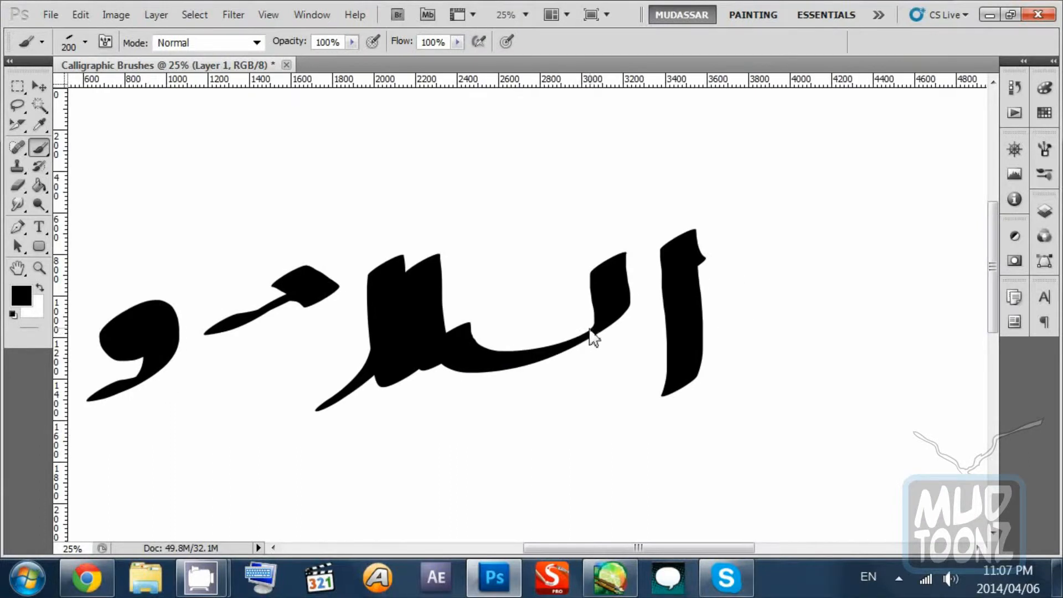
{"action": "key", "text": "ctrl+t"}
{"action": "left_click_drag", "start_coordinate": [88, 165], "coordinate": [358, 297]}
{"action": "left_click_drag", "start_coordinate": [583, 348], "coordinate": [762, 320]}
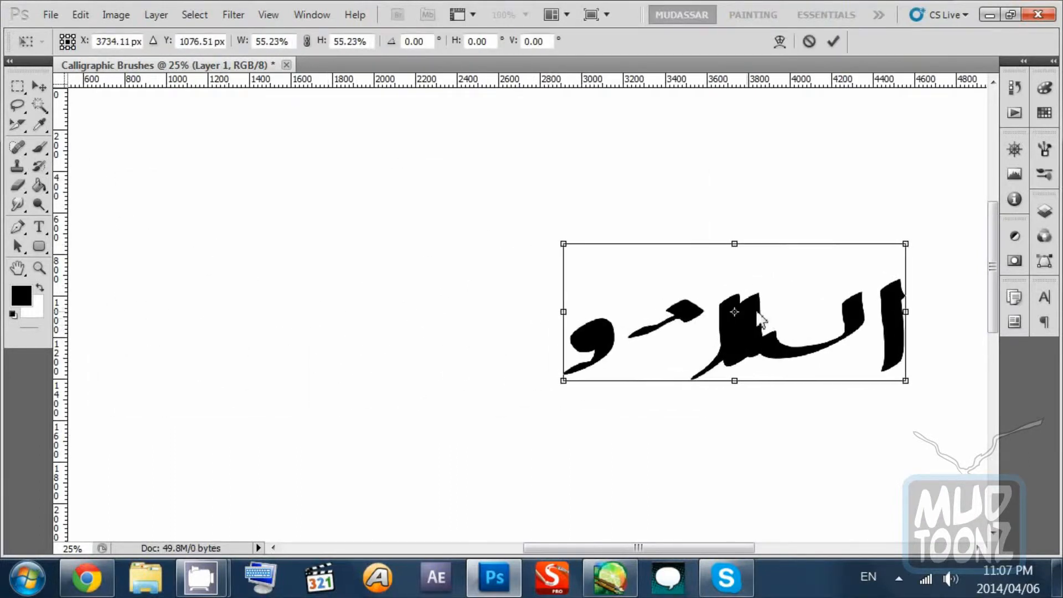
{"action": "key", "text": "Return"}
{"action": "left_click_drag", "start_coordinate": [494, 330], "coordinate": [529, 340]}
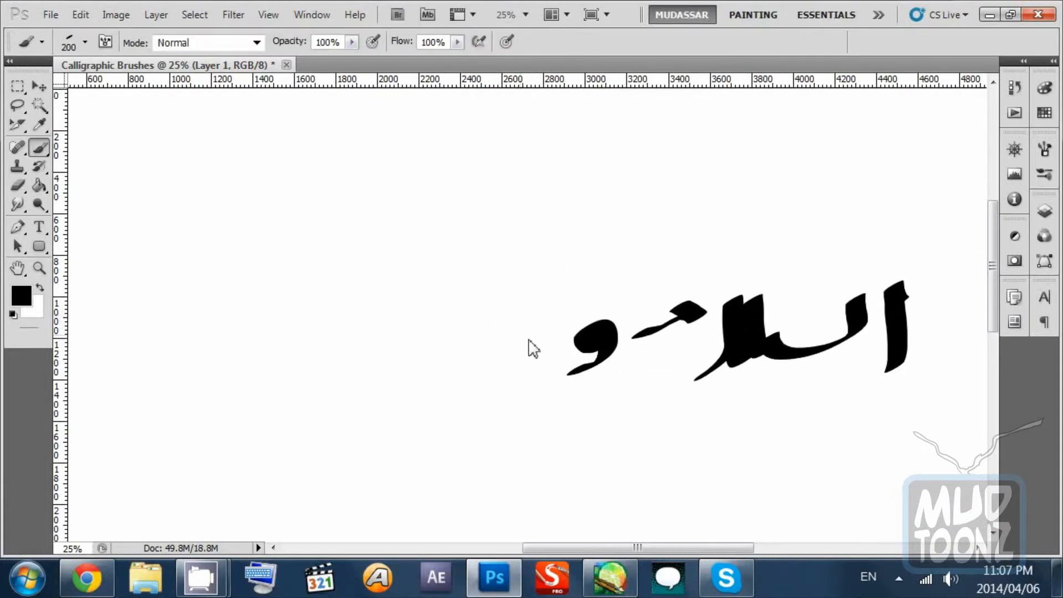
Step: Reduce the brush to about 100 px and write علیکم with its dots to the left of the و
{"action": "mouse_move", "coordinate": [545, 290]}
{"action": "left_mouse_down"}
{"action": "mouse_move", "coordinate": [530, 301]}
{"action": "mouse_move", "coordinate": [539, 318]}
{"action": "mouse_move", "coordinate": [556, 317]}
{"action": "left_mouse_up"}
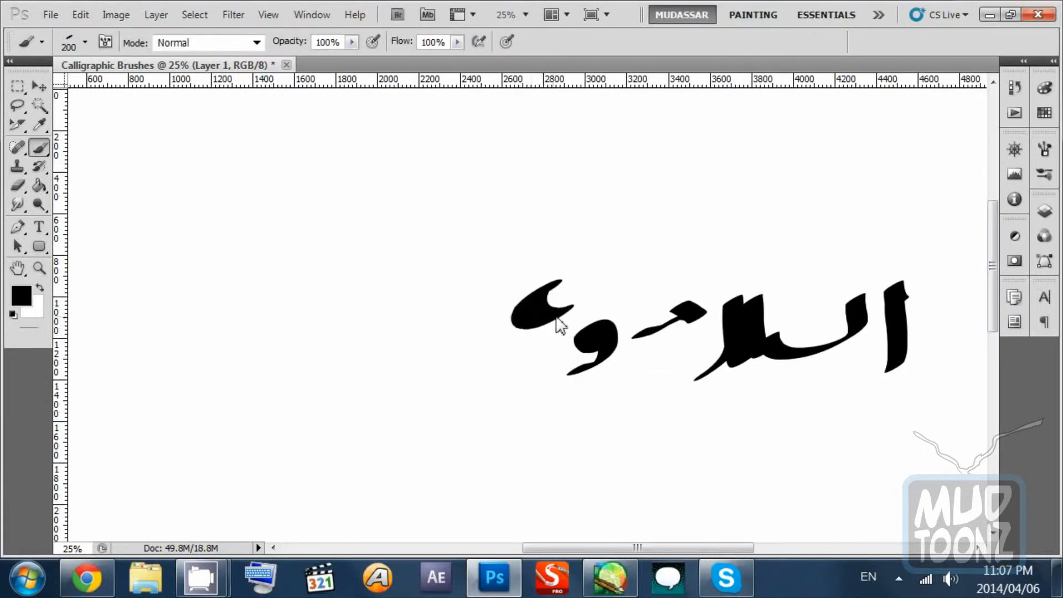
{"action": "key", "text": "ctrl+z"}
{"action": "key", "text": "bracketleft"}
{"action": "key", "text": "bracketleft"}
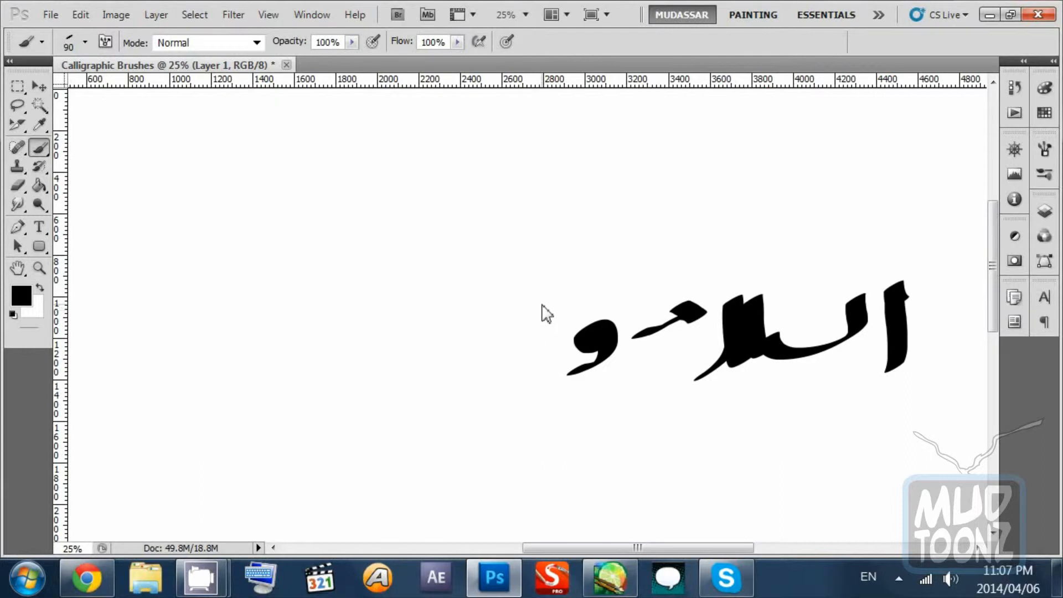
{"action": "mouse_move", "coordinate": [547, 291]}
{"action": "left_mouse_down"}
{"action": "mouse_move", "coordinate": [532, 304]}
{"action": "mouse_move", "coordinate": [537, 323]}
{"action": "mouse_move", "coordinate": [550, 317]}
{"action": "mouse_move", "coordinate": [507, 331]}
{"action": "mouse_move", "coordinate": [504, 275]}
{"action": "mouse_move", "coordinate": [498, 330]}
{"action": "mouse_move", "coordinate": [459, 330]}
{"action": "mouse_move", "coordinate": [460, 263]}
{"action": "mouse_move", "coordinate": [450, 320]}
{"action": "mouse_move", "coordinate": [409, 363]}
{"action": "mouse_move", "coordinate": [392, 408]}
{"action": "mouse_move", "coordinate": [391, 494]}
{"action": "mouse_move", "coordinate": [365, 524]}
{"action": "left_mouse_up"}
{"action": "mouse_move", "coordinate": [515, 341]}
{"action": "left_mouse_down"}
{"action": "mouse_move", "coordinate": [519, 285]}
{"action": "mouse_move", "coordinate": [519, 323]}
{"action": "left_mouse_up"}
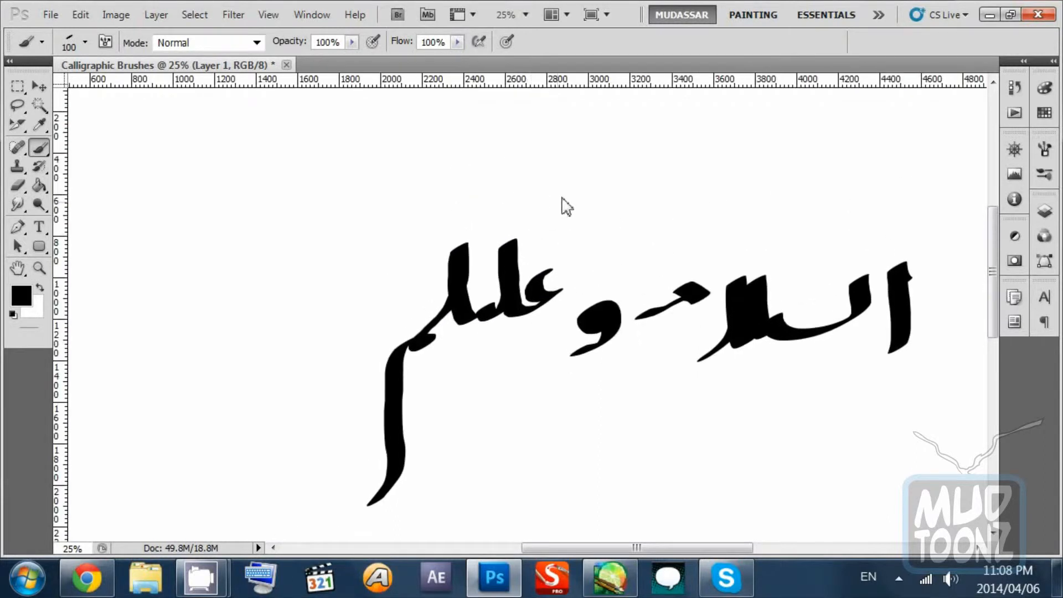
{"action": "left_click_drag", "start_coordinate": [580, 157], "coordinate": [443, 250]}
{"action": "mouse_move", "coordinate": [493, 351]}
{"action": "left_mouse_down"}
{"action": "mouse_move", "coordinate": [474, 359]}
{"action": "mouse_move", "coordinate": [522, 356]}
{"action": "left_mouse_up"}
Step: Write the word اردو below the right end of the first line, redoing the ر stroke
{"action": "left_click_drag", "start_coordinate": [621, 378], "coordinate": [457, 297]}
{"action": "left_click_drag", "start_coordinate": [576, 323], "coordinate": [592, 258]}
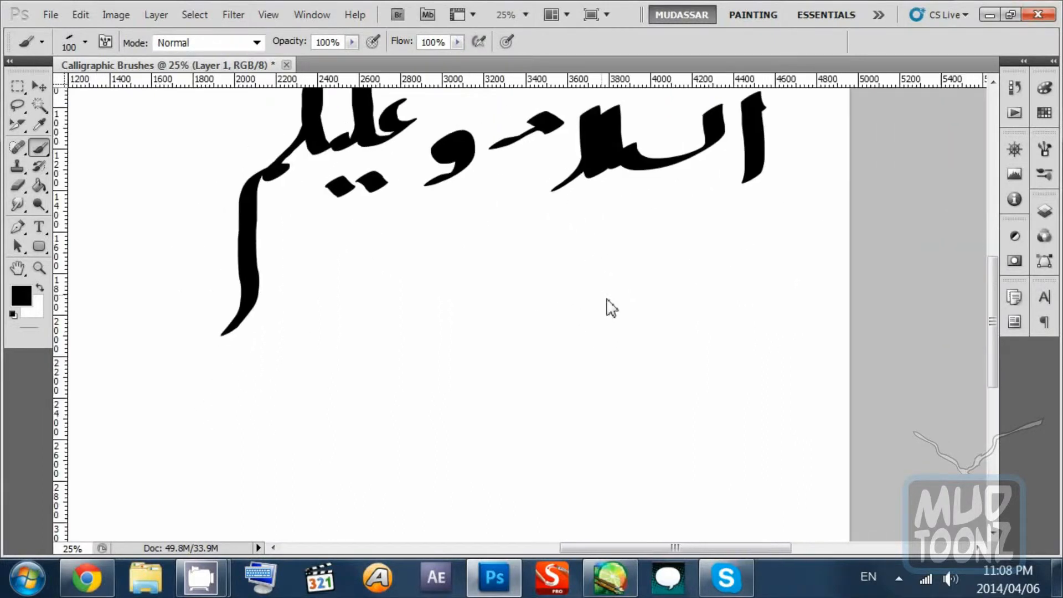
{"action": "left_click_drag", "start_coordinate": [607, 300], "coordinate": [602, 300]}
{"action": "mouse_move", "coordinate": [717, 245]}
{"action": "left_mouse_down"}
{"action": "mouse_move", "coordinate": [724, 316]}
{"action": "mouse_move", "coordinate": [696, 303]}
{"action": "mouse_move", "coordinate": [735, 272]}
{"action": "mouse_move", "coordinate": [735, 382]}
{"action": "left_mouse_up"}
{"action": "mouse_move", "coordinate": [693, 330]}
{"action": "left_mouse_down"}
{"action": "mouse_move", "coordinate": [707, 315]}
{"action": "mouse_move", "coordinate": [647, 388]}
{"action": "left_mouse_up"}
{"action": "key", "text": "ctrl+z"}
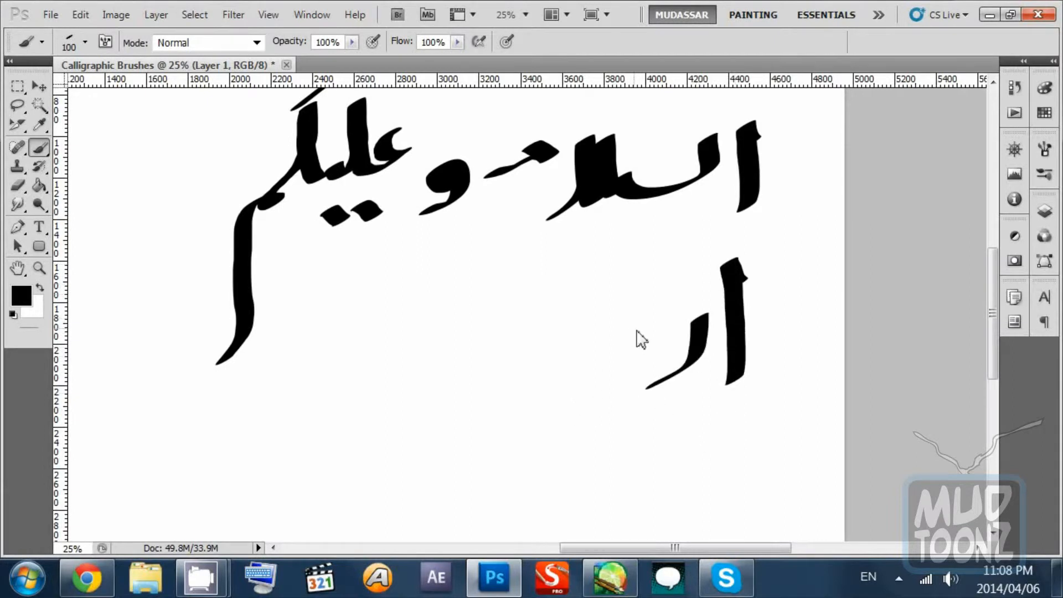
{"action": "key", "text": "ctrl+z"}
{"action": "mouse_move", "coordinate": [708, 315]}
{"action": "left_mouse_down"}
{"action": "mouse_move", "coordinate": [703, 360]}
{"action": "mouse_move", "coordinate": [659, 378]}
{"action": "left_mouse_up"}
{"action": "mouse_move", "coordinate": [627, 333]}
{"action": "left_mouse_down"}
{"action": "mouse_move", "coordinate": [641, 334]}
{"action": "mouse_move", "coordinate": [613, 370]}
{"action": "mouse_move", "coordinate": [565, 351]}
{"action": "mouse_move", "coordinate": [577, 349]}
{"action": "mouse_move", "coordinate": [543, 376]}
{"action": "left_mouse_up"}
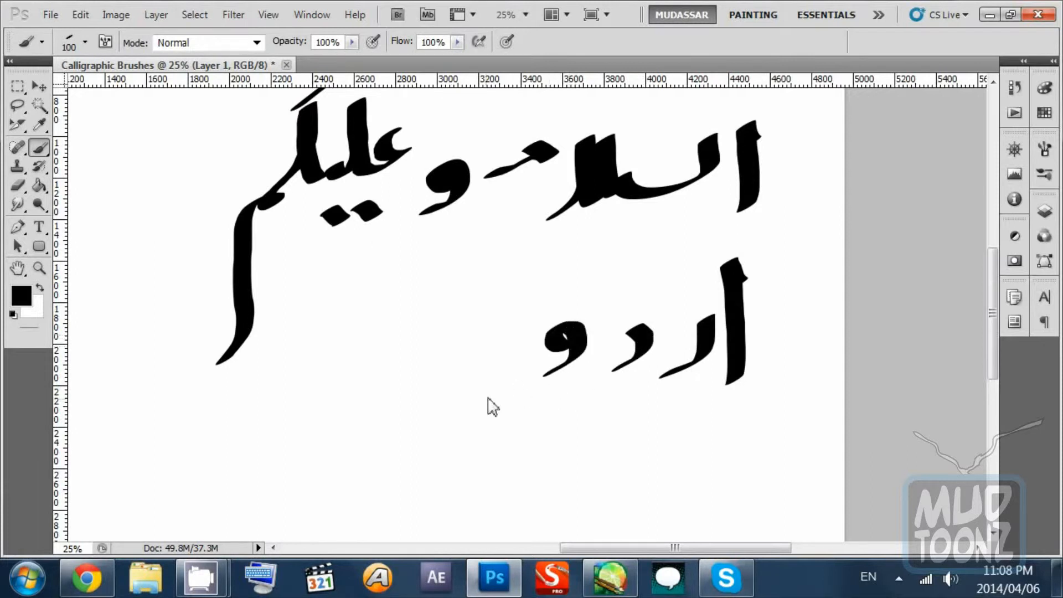
Step: Write the letters انگر on a new line below اردو, redoing the strokes that come out badly
{"action": "scroll", "coordinate": [543, 371], "scroll_direction": "down", "scroll_amount": 5}
{"action": "mouse_move", "coordinate": [686, 308]}
{"action": "left_mouse_down"}
{"action": "mouse_move", "coordinate": [695, 291]}
{"action": "mouse_move", "coordinate": [699, 379]}
{"action": "left_mouse_up"}
{"action": "mouse_move", "coordinate": [663, 327]}
{"action": "left_mouse_down"}
{"action": "mouse_move", "coordinate": [641, 338]}
{"action": "mouse_move", "coordinate": [635, 292]}
{"action": "mouse_move", "coordinate": [631, 338]}
{"action": "mouse_move", "coordinate": [515, 422]}
{"action": "left_mouse_up"}
{"action": "key", "text": "ctrl+z"}
{"action": "mouse_move", "coordinate": [659, 330]}
{"action": "left_mouse_down"}
{"action": "mouse_move", "coordinate": [629, 344]}
{"action": "mouse_move", "coordinate": [622, 251]}
{"action": "left_mouse_up"}
{"action": "key", "text": "ctrl+z"}
{"action": "mouse_move", "coordinate": [659, 328]}
{"action": "left_mouse_down"}
{"action": "mouse_move", "coordinate": [625, 343]}
{"action": "mouse_move", "coordinate": [628, 261]}
{"action": "mouse_move", "coordinate": [626, 343]}
{"action": "mouse_move", "coordinate": [496, 411]}
{"action": "left_mouse_up"}
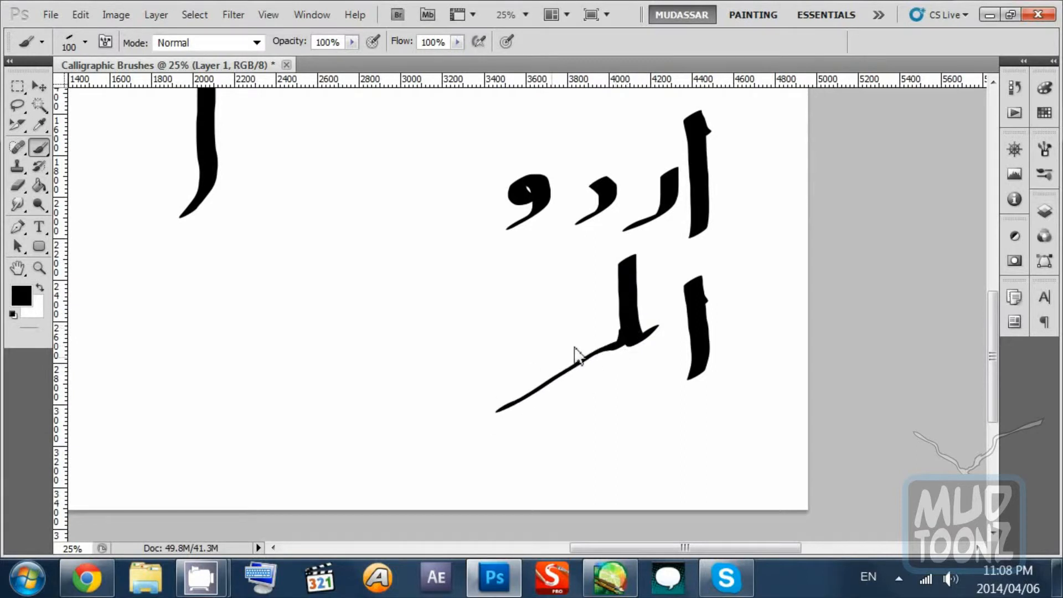
{"action": "key", "text": "ctrl+z"}
{"action": "left_click_drag", "start_coordinate": [623, 339], "coordinate": [426, 432]}
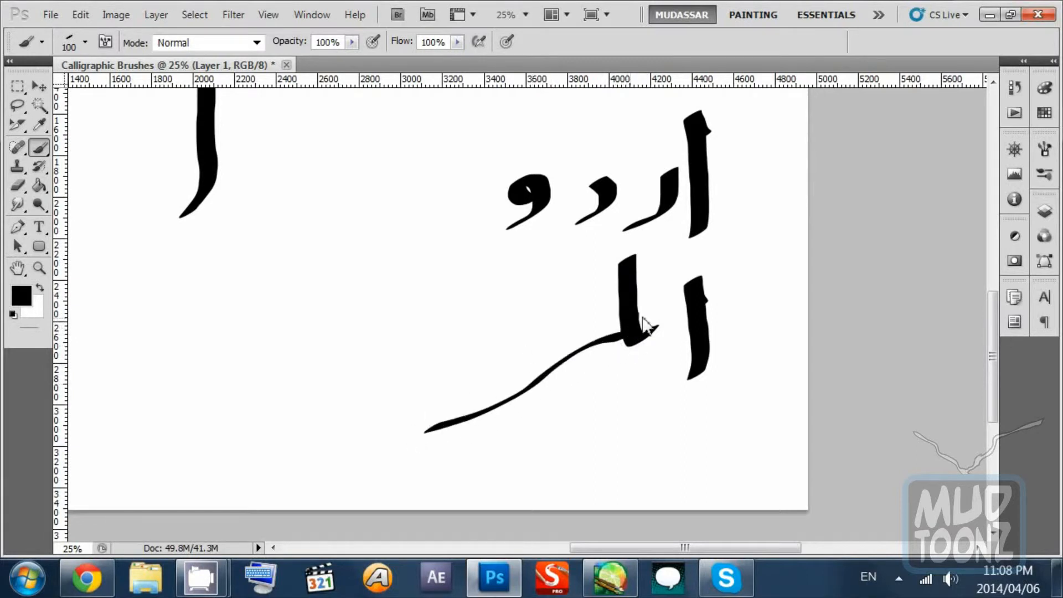
{"action": "left_click_drag", "start_coordinate": [648, 310], "coordinate": [667, 302]}
{"action": "mouse_move", "coordinate": [681, 230]}
{"action": "left_mouse_down"}
{"action": "mouse_move", "coordinate": [628, 260]}
{"action": "mouse_move", "coordinate": [606, 258]}
{"action": "left_mouse_up"}
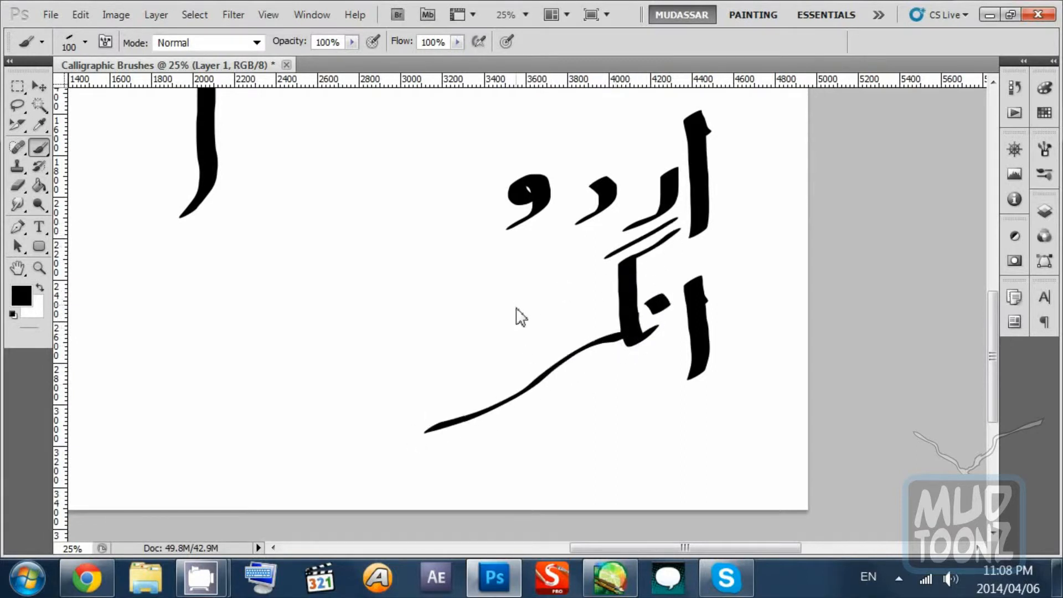
Step: Add the letters یزی with their dots to complete the word انگریزی
{"action": "mouse_move", "coordinate": [526, 269]}
{"action": "left_mouse_down"}
{"action": "mouse_move", "coordinate": [497, 314]}
{"action": "mouse_move", "coordinate": [321, 427]}
{"action": "left_mouse_up"}
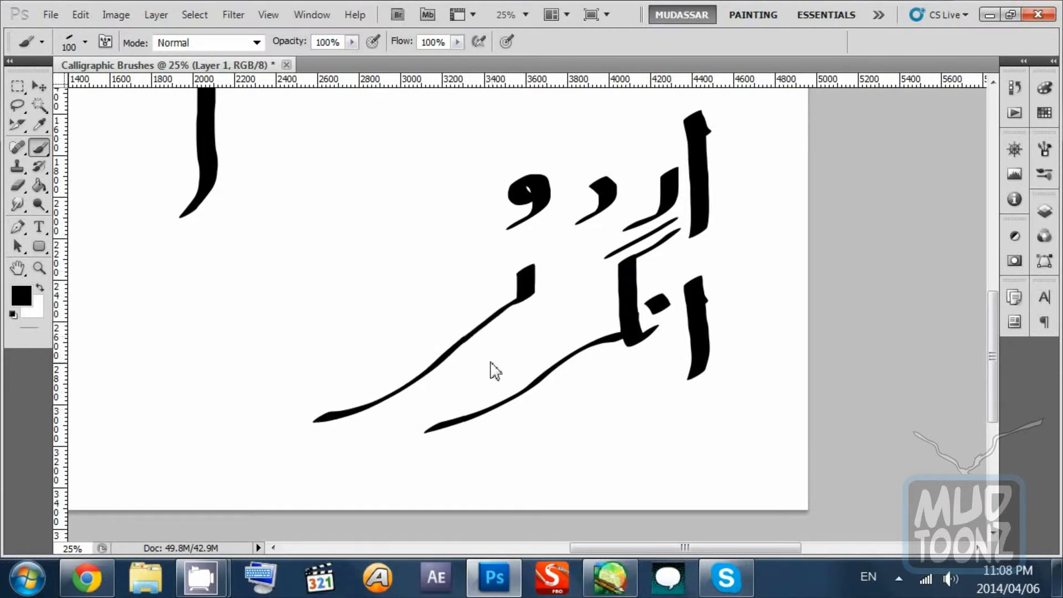
{"action": "left_click_drag", "start_coordinate": [475, 361], "coordinate": [518, 364]}
{"action": "key", "text": "ctrl+z"}
{"action": "left_click_drag", "start_coordinate": [453, 289], "coordinate": [475, 301]}
{"action": "left_click_drag", "start_coordinate": [424, 325], "coordinate": [543, 341]}
{"action": "mouse_move", "coordinate": [496, 284]}
{"action": "left_mouse_down"}
{"action": "mouse_move", "coordinate": [399, 410]}
{"action": "mouse_move", "coordinate": [390, 288]}
{"action": "left_mouse_up"}
{"action": "left_click_drag", "start_coordinate": [605, 310], "coordinate": [603, 309]}
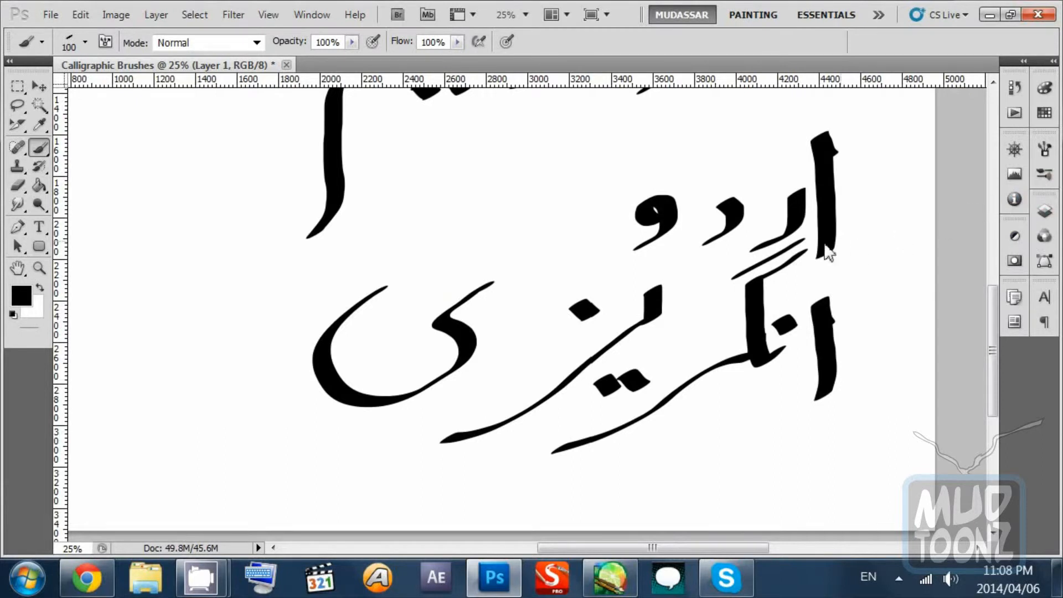
Step: Display the brush settings and flatten the tip to a 0° angle and 8% roundness
{"action": "key", "text": "F5"}
{"action": "mouse_move", "coordinate": [1011, 302]}
{"action": "left_mouse_down"}
{"action": "mouse_move", "coordinate": [1012, 313]}
{"action": "mouse_move", "coordinate": [1007, 294]}
{"action": "mouse_move", "coordinate": [1008, 313]}
{"action": "mouse_move", "coordinate": [988, 314]}
{"action": "left_mouse_up"}
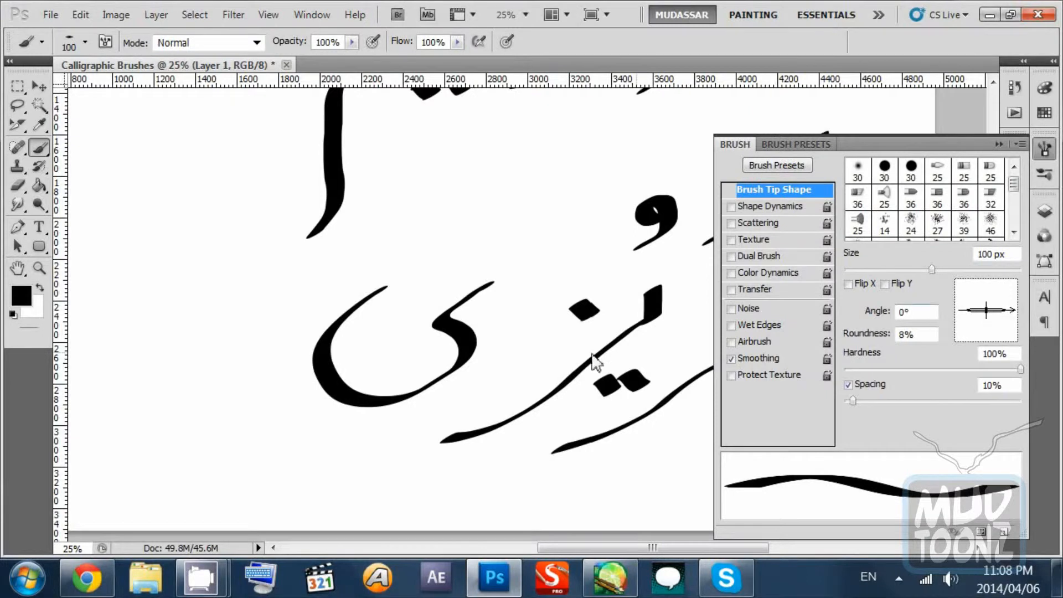
{"action": "scroll", "coordinate": [326, 291], "scroll_direction": "left", "scroll_amount": 3}
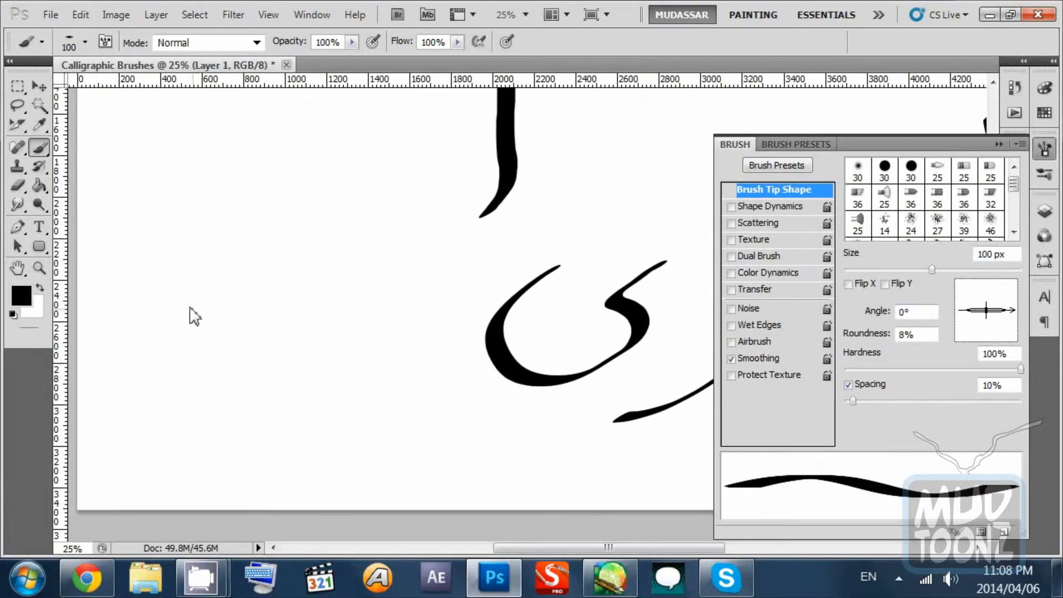
{"action": "left_click_drag", "start_coordinate": [172, 291], "coordinate": [172, 293]}
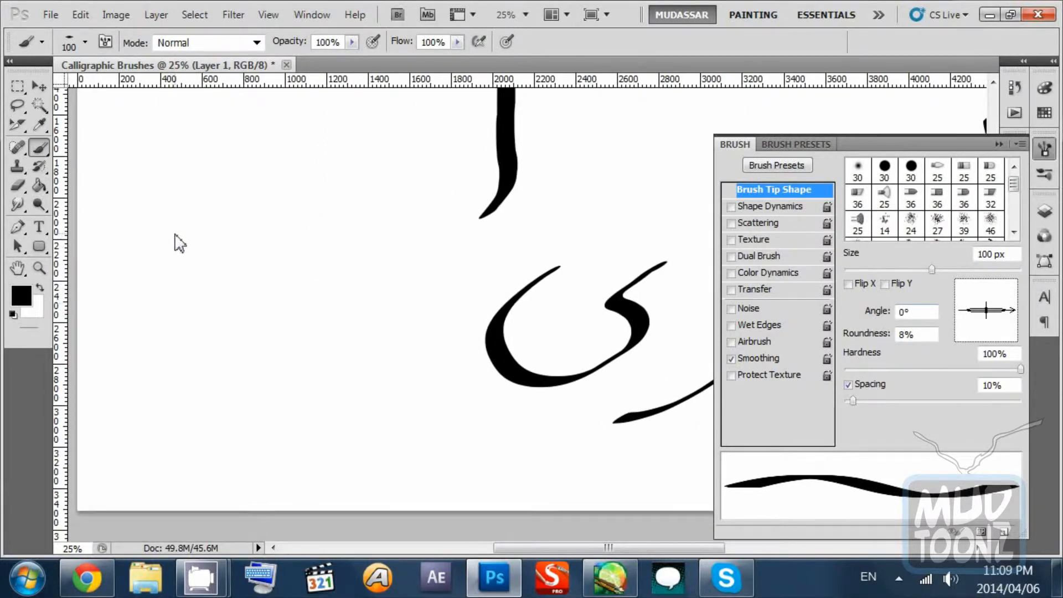
Step: Test the horizontal nib by writing a capital H and a lowercase e left of the Urdu lettering, undoing the e
{"action": "left_click_drag", "start_coordinate": [173, 210], "coordinate": [177, 357]}
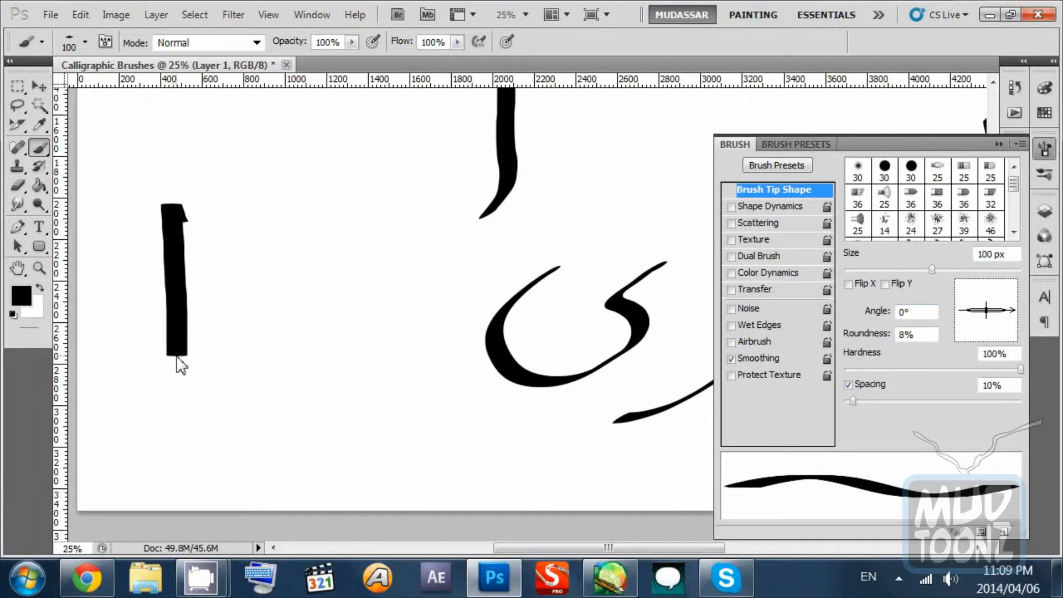
{"action": "key", "text": "ctrl+z"}
{"action": "left_click_drag", "start_coordinate": [181, 211], "coordinate": [194, 342]}
{"action": "key", "text": "ctrl+z"}
{"action": "left_click_drag", "start_coordinate": [167, 226], "coordinate": [169, 327]}
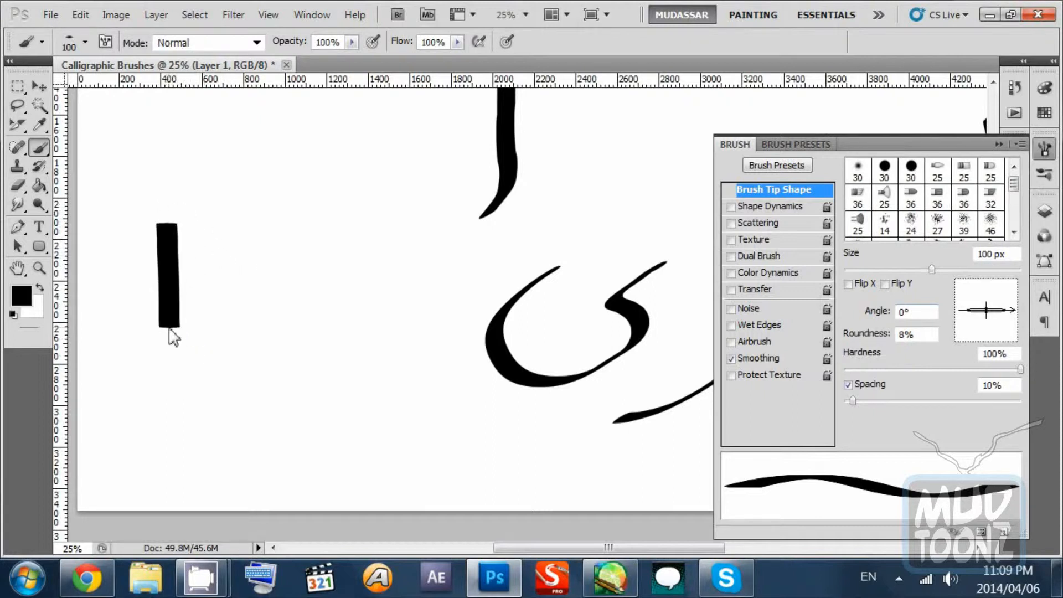
{"action": "left_click_drag", "start_coordinate": [225, 222], "coordinate": [226, 322]}
{"action": "mouse_move", "coordinate": [180, 287]}
{"action": "left_mouse_down"}
{"action": "mouse_move", "coordinate": [266, 264]}
{"action": "mouse_move", "coordinate": [282, 246]}
{"action": "mouse_move", "coordinate": [264, 259]}
{"action": "mouse_move", "coordinate": [263, 287]}
{"action": "mouse_move", "coordinate": [308, 285]}
{"action": "left_mouse_up"}
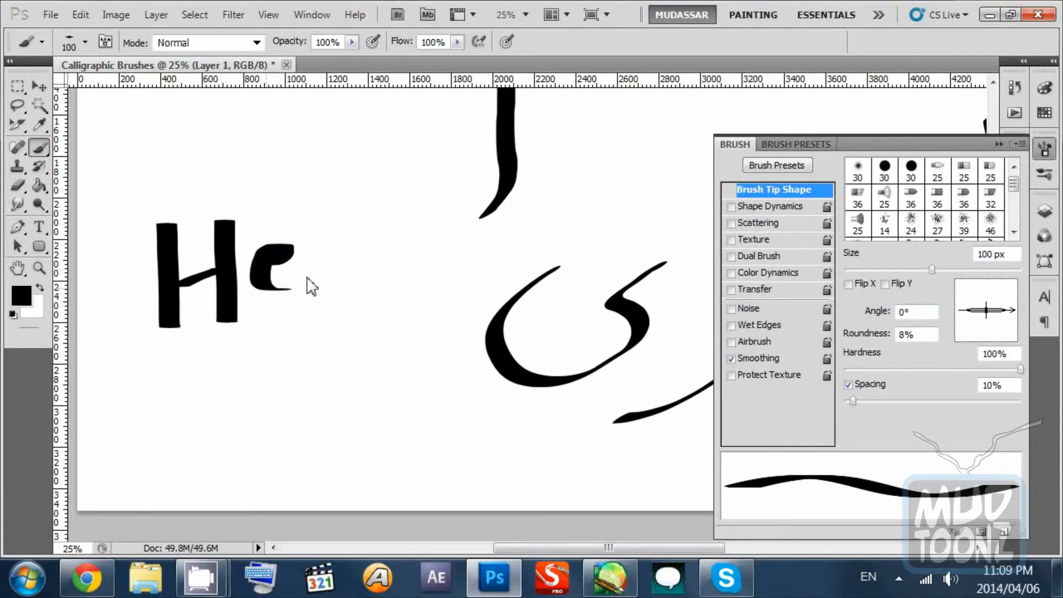
{"action": "key", "text": "ctrl+z"}
{"action": "scroll", "coordinate": [331, 256], "scroll_direction": "down", "scroll_amount": 1}
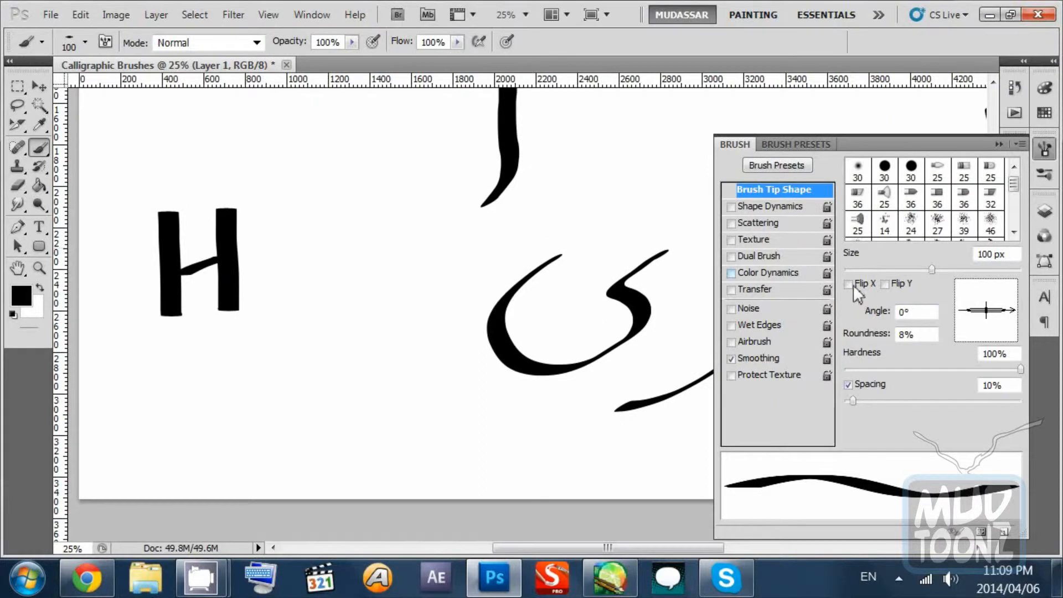
Step: Try a 151° brush tip angle by writing a lowercase e beside the H, and undo the letter
{"action": "mouse_move", "coordinate": [1018, 315]}
{"action": "left_mouse_down"}
{"action": "mouse_move", "coordinate": [1001, 289]}
{"action": "mouse_move", "coordinate": [977, 312]}
{"action": "left_mouse_up"}
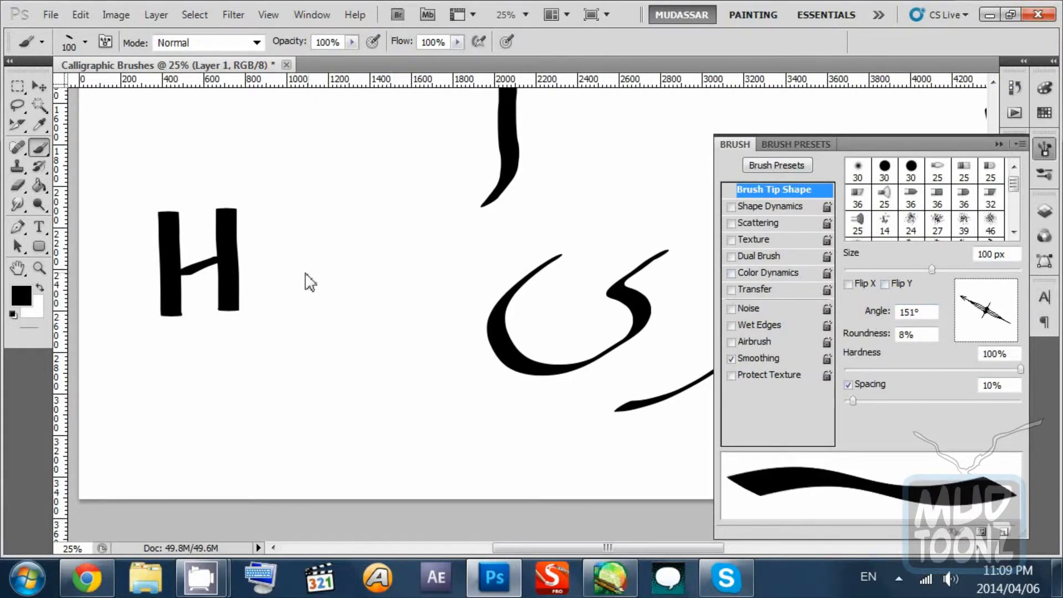
{"action": "mouse_move", "coordinate": [267, 275]}
{"action": "left_mouse_down"}
{"action": "mouse_move", "coordinate": [292, 252]}
{"action": "mouse_move", "coordinate": [270, 256]}
{"action": "mouse_move", "coordinate": [261, 286]}
{"action": "mouse_move", "coordinate": [315, 303]}
{"action": "left_mouse_up"}
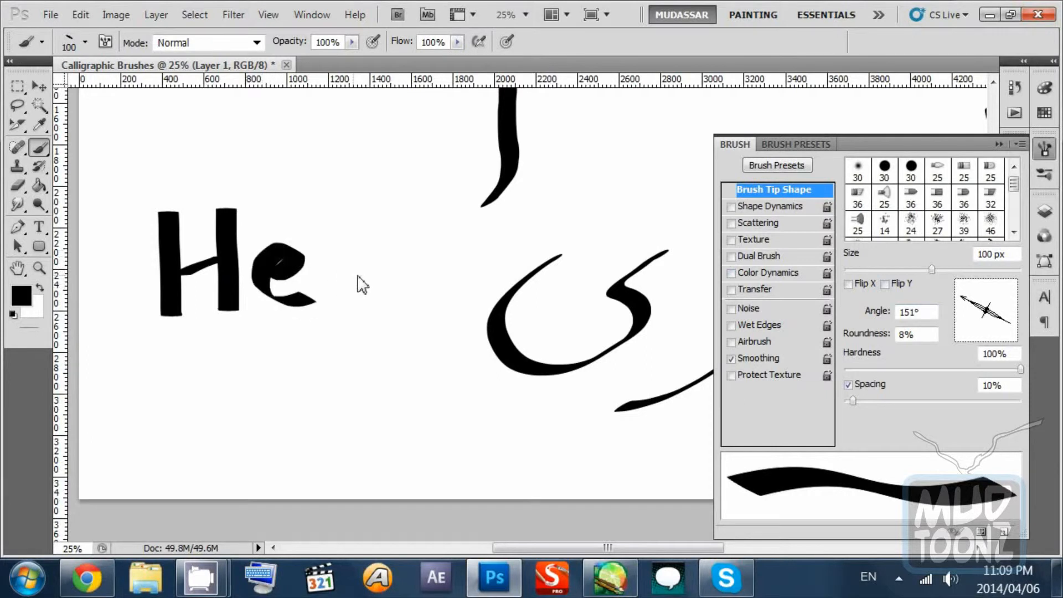
{"action": "key", "text": "ctrl+z"}
Step: Set the brush tip angle to 41°, try a lowercase e, and undo both the e and the H
{"action": "mouse_move", "coordinate": [952, 305]}
{"action": "left_mouse_down"}
{"action": "mouse_move", "coordinate": [980, 290]}
{"action": "mouse_move", "coordinate": [1003, 311]}
{"action": "left_mouse_up"}
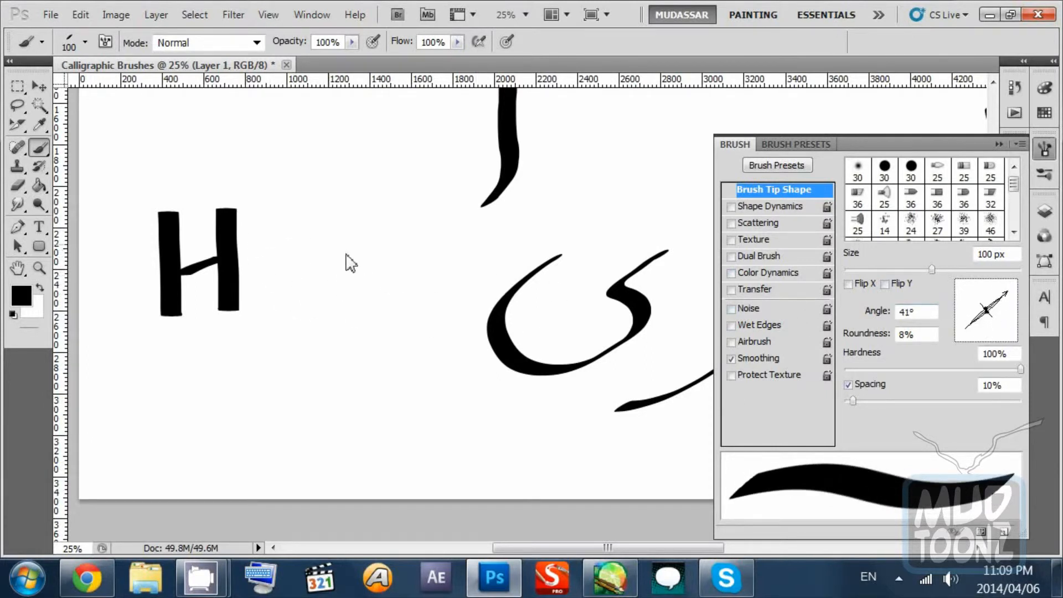
{"action": "mouse_move", "coordinate": [271, 285]}
{"action": "left_mouse_down"}
{"action": "mouse_move", "coordinate": [279, 257]}
{"action": "mouse_move", "coordinate": [260, 283]}
{"action": "mouse_move", "coordinate": [311, 274]}
{"action": "left_mouse_up"}
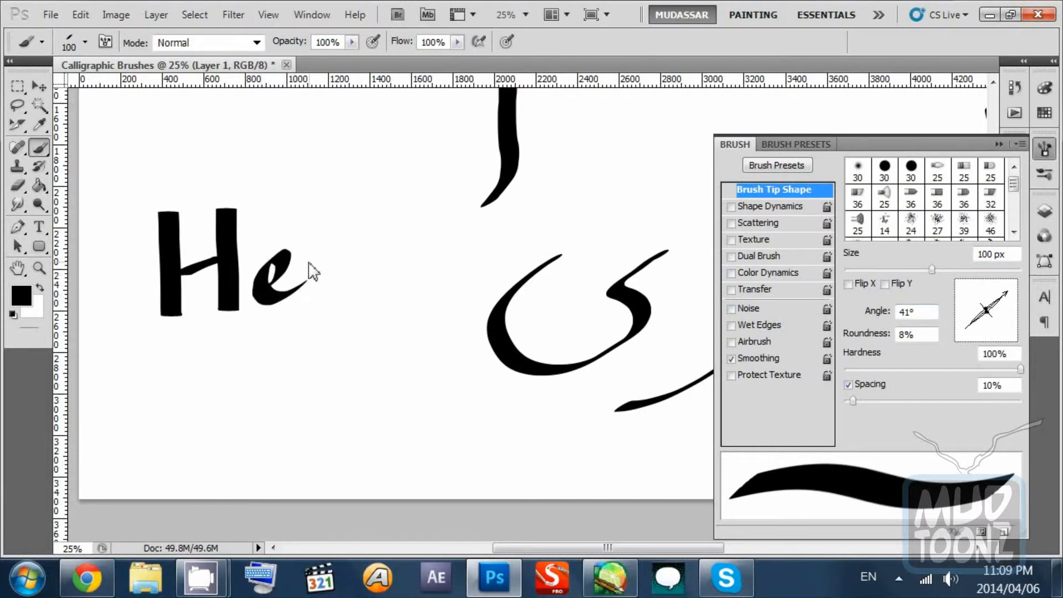
{"action": "key", "text": "ctrl+z"}
{"action": "key", "text": "ctrl+alt+z"}
{"action": "key", "text": "ctrl+alt+z"}
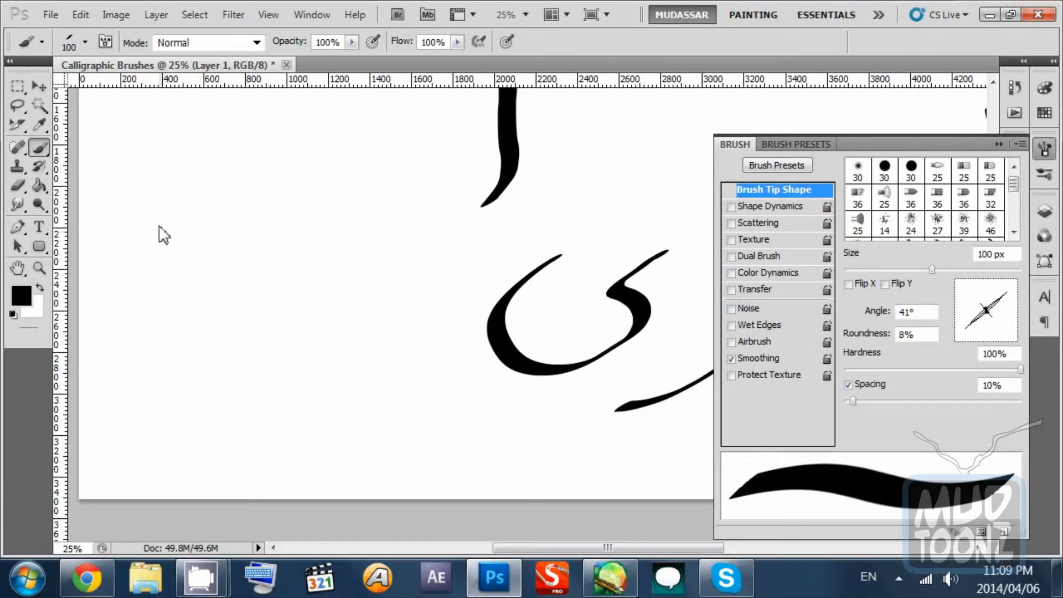
Step: Write a capital H left of the Urdu lettering with the 41° nib, undoing and redrawing faulty strokes
{"action": "left_click_drag", "start_coordinate": [159, 232], "coordinate": [159, 308]}
{"action": "key", "text": "ctrl+z"}
{"action": "mouse_move", "coordinate": [159, 219]}
{"action": "left_mouse_down"}
{"action": "mouse_move", "coordinate": [157, 305]}
{"action": "mouse_move", "coordinate": [203, 295]}
{"action": "left_mouse_up"}
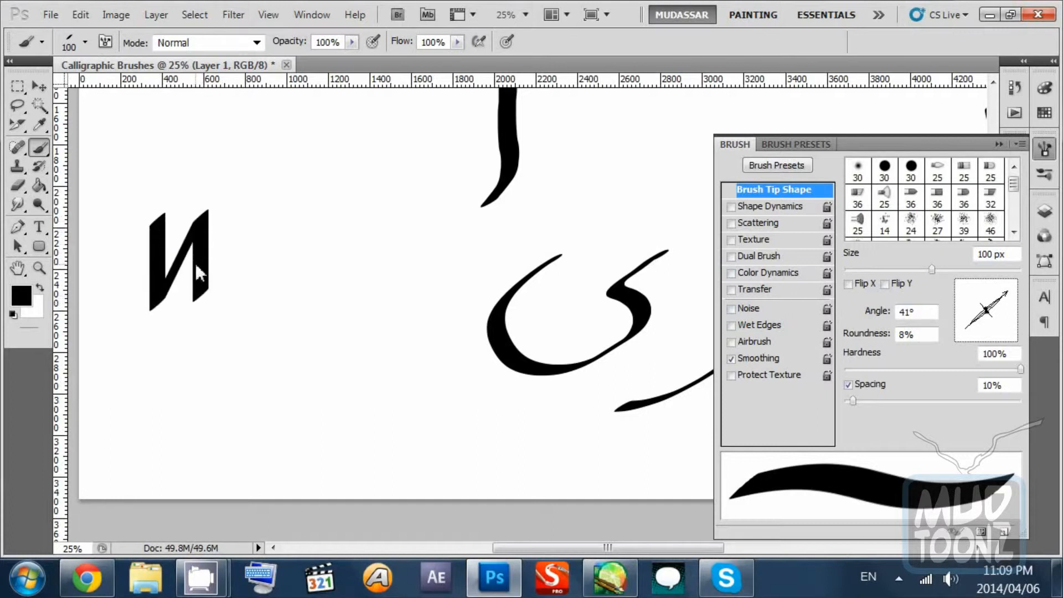
{"action": "left_click_drag", "start_coordinate": [204, 213], "coordinate": [202, 289]}
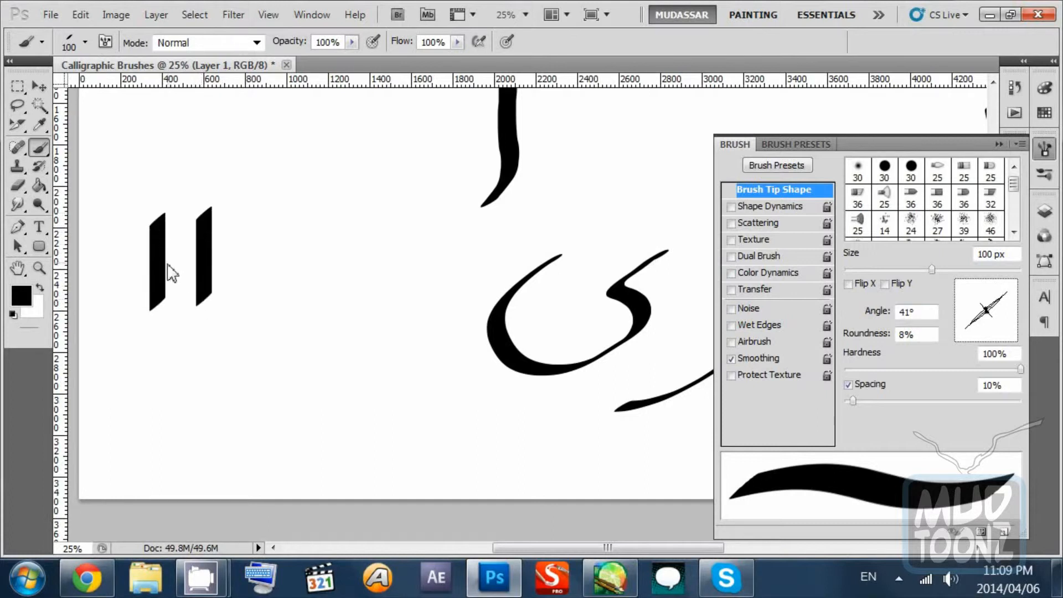
{"action": "key", "text": "ctrl+z"}
Step: Add the lowercase letters ello after the H to spell Hello, redrawing strokes that miss
{"action": "mouse_move", "coordinate": [233, 264]}
{"action": "left_mouse_down"}
{"action": "mouse_move", "coordinate": [251, 249]}
{"action": "mouse_move", "coordinate": [234, 254]}
{"action": "mouse_move", "coordinate": [229, 274]}
{"action": "mouse_move", "coordinate": [242, 282]}
{"action": "mouse_move", "coordinate": [250, 248]}
{"action": "mouse_move", "coordinate": [232, 275]}
{"action": "mouse_move", "coordinate": [251, 281]}
{"action": "mouse_move", "coordinate": [299, 221]}
{"action": "mouse_move", "coordinate": [313, 277]}
{"action": "left_mouse_up"}
{"action": "key", "text": "ctrl+z"}
{"action": "key", "text": "ctrl+z"}
{"action": "mouse_move", "coordinate": [294, 216]}
{"action": "left_mouse_down"}
{"action": "mouse_move", "coordinate": [299, 297]}
{"action": "mouse_move", "coordinate": [318, 280]}
{"action": "mouse_move", "coordinate": [294, 280]}
{"action": "mouse_move", "coordinate": [318, 279]}
{"action": "left_mouse_up"}
{"action": "key", "text": "ctrl+z"}
{"action": "mouse_move", "coordinate": [341, 209]}
{"action": "left_mouse_down"}
{"action": "mouse_move", "coordinate": [337, 294]}
{"action": "mouse_move", "coordinate": [357, 279]}
{"action": "left_mouse_up"}
{"action": "mouse_move", "coordinate": [405, 237]}
{"action": "left_mouse_down"}
{"action": "mouse_move", "coordinate": [389, 280]}
{"action": "mouse_move", "coordinate": [402, 280]}
{"action": "mouse_move", "coordinate": [410, 252]}
{"action": "left_mouse_up"}
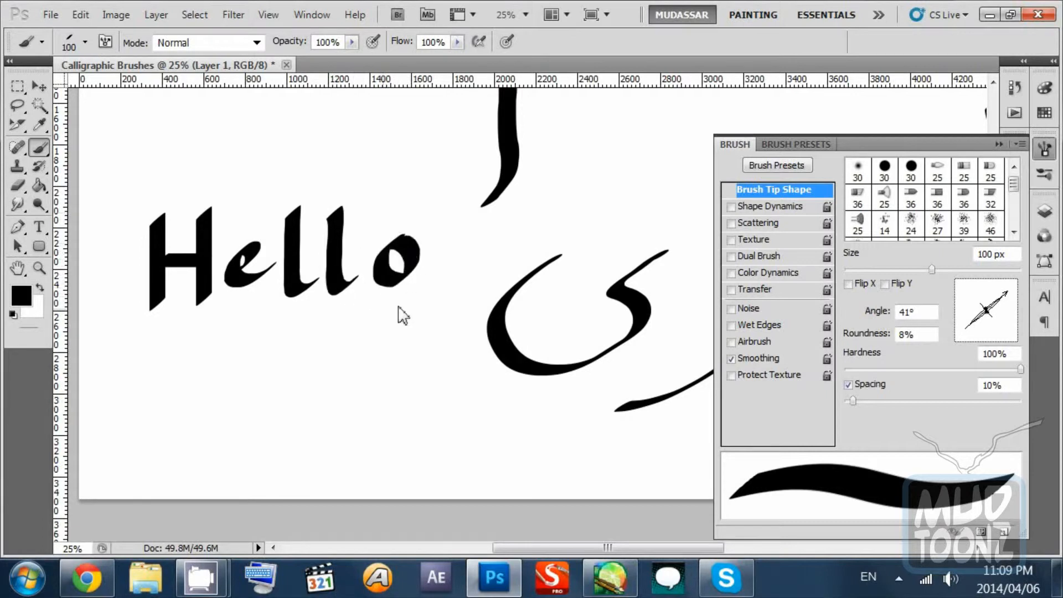
Step: Try a lowercase a above Hello with the 8% roundness nib several times, and undo the letter
{"action": "scroll", "coordinate": [438, 281], "scroll_direction": "down", "scroll_amount": 1}
{"action": "scroll", "coordinate": [429, 278], "scroll_direction": "down", "scroll_amount": 3}
{"action": "scroll", "coordinate": [441, 287], "scroll_direction": "up", "scroll_amount": 5}
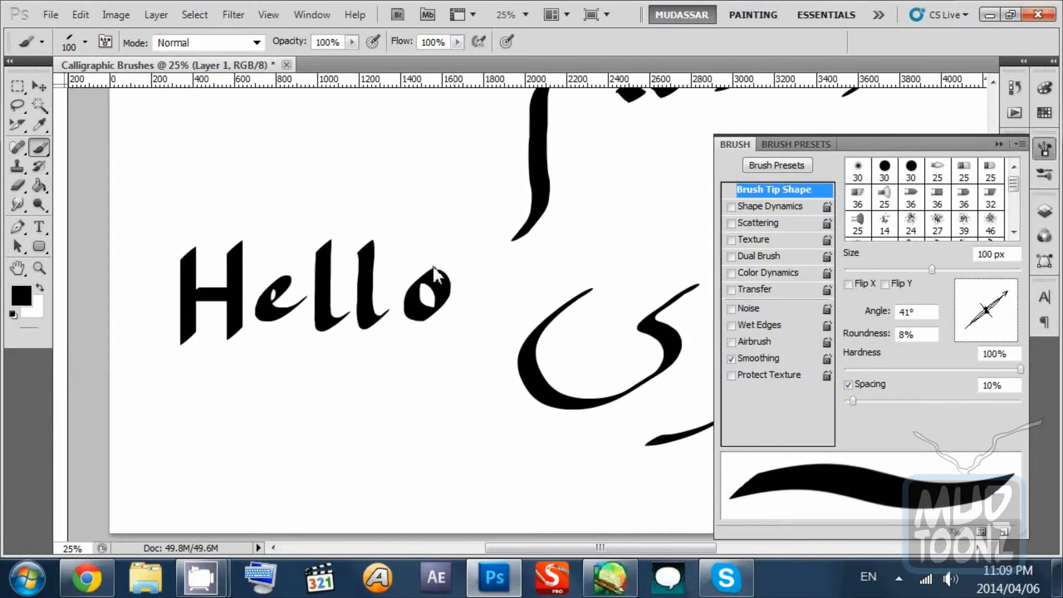
{"action": "scroll", "coordinate": [279, 255], "scroll_direction": "up", "scroll_amount": 2}
{"action": "mouse_move", "coordinate": [193, 177]}
{"action": "left_mouse_down"}
{"action": "mouse_move", "coordinate": [224, 188]}
{"action": "mouse_move", "coordinate": [188, 164]}
{"action": "mouse_move", "coordinate": [202, 173]}
{"action": "mouse_move", "coordinate": [204, 210]}
{"action": "mouse_move", "coordinate": [184, 231]}
{"action": "mouse_move", "coordinate": [174, 212]}
{"action": "mouse_move", "coordinate": [195, 197]}
{"action": "mouse_move", "coordinate": [209, 231]}
{"action": "left_mouse_up"}
{"action": "key", "text": "ctrl+z"}
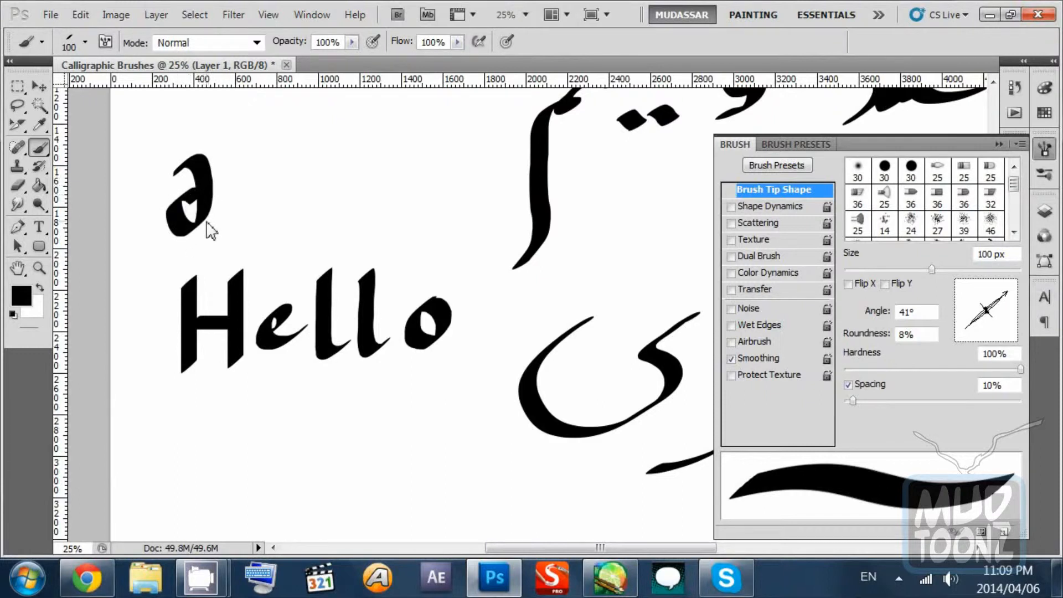
{"action": "key", "text": "ctrl+z"}
{"action": "mouse_move", "coordinate": [173, 180]}
{"action": "left_mouse_down"}
{"action": "mouse_move", "coordinate": [199, 171]}
{"action": "mouse_move", "coordinate": [213, 200]}
{"action": "mouse_move", "coordinate": [195, 241]}
{"action": "mouse_move", "coordinate": [185, 223]}
{"action": "mouse_move", "coordinate": [192, 205]}
{"action": "mouse_move", "coordinate": [216, 218]}
{"action": "left_mouse_up"}
{"action": "key", "text": "ctrl+z"}
{"action": "mouse_move", "coordinate": [181, 174]}
{"action": "left_mouse_down"}
{"action": "mouse_move", "coordinate": [208, 203]}
{"action": "mouse_move", "coordinate": [192, 241]}
{"action": "mouse_move", "coordinate": [178, 221]}
{"action": "mouse_move", "coordinate": [189, 207]}
{"action": "mouse_move", "coordinate": [214, 230]}
{"action": "mouse_move", "coordinate": [233, 219]}
{"action": "left_mouse_up"}
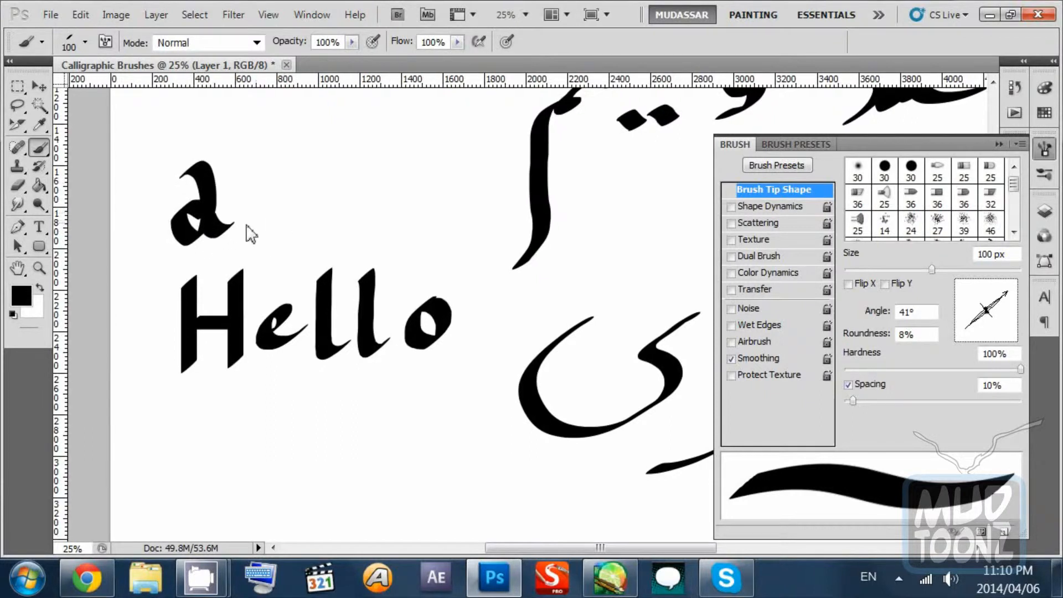
{"action": "key", "text": "ctrl+alt+z"}
{"action": "key", "text": "ctrl+alt+z"}
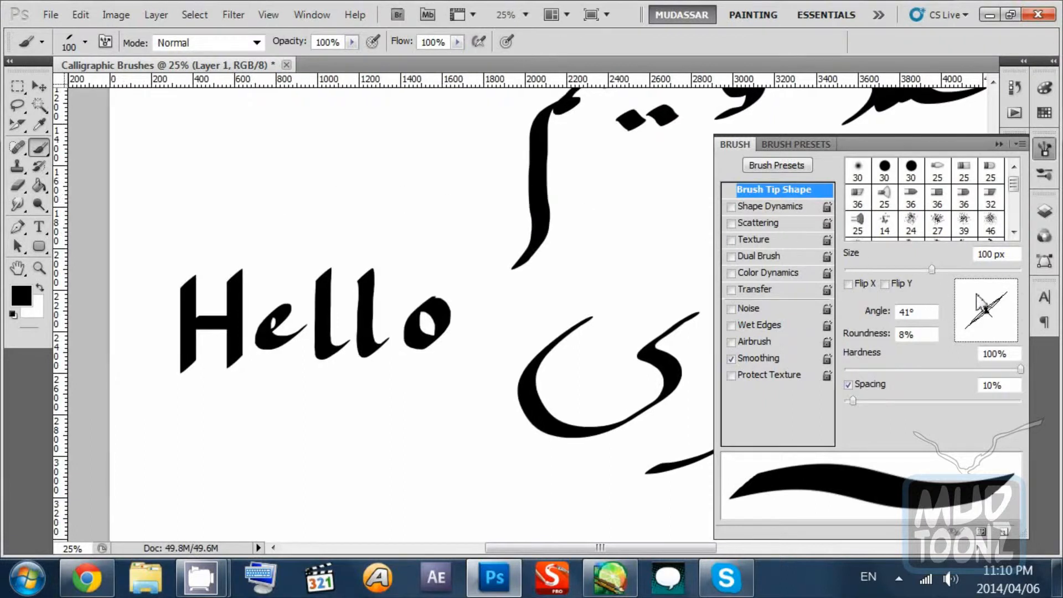
Step: Set the brush tip roundness to 40% and write a lowercase a above Hello
{"action": "left_click_drag", "start_coordinate": [989, 318], "coordinate": [985, 313]}
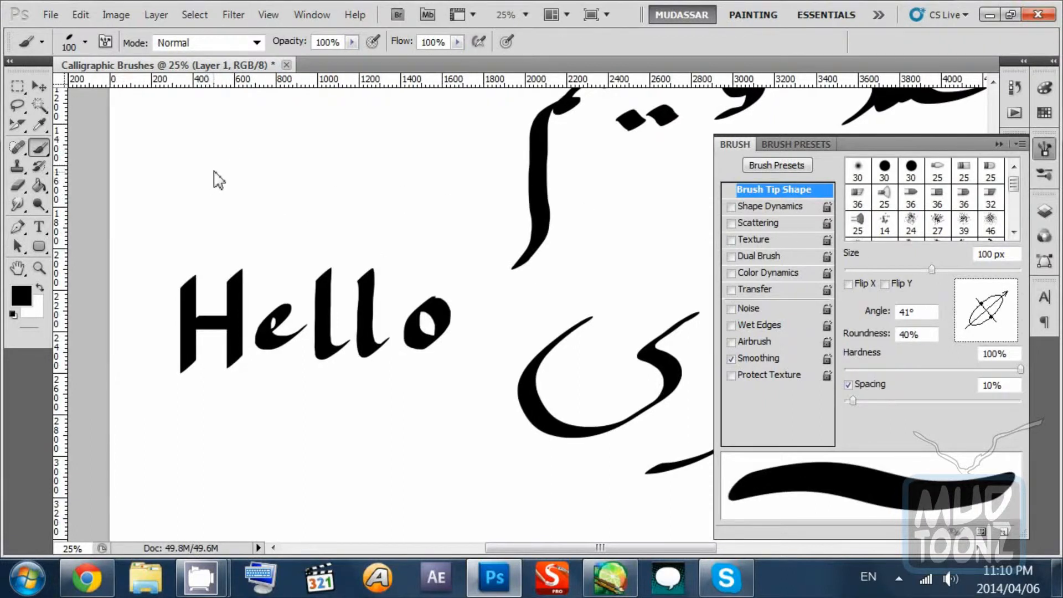
{"action": "mouse_move", "coordinate": [206, 157]}
{"action": "left_mouse_down"}
{"action": "mouse_move", "coordinate": [227, 183]}
{"action": "mouse_move", "coordinate": [209, 213]}
{"action": "left_mouse_up"}
{"action": "key", "text": "ctrl+alt+z"}
{"action": "mouse_move", "coordinate": [195, 144]}
{"action": "left_mouse_down"}
{"action": "mouse_move", "coordinate": [219, 196]}
{"action": "mouse_move", "coordinate": [201, 211]}
{"action": "mouse_move", "coordinate": [188, 206]}
{"action": "mouse_move", "coordinate": [203, 180]}
{"action": "mouse_move", "coordinate": [259, 198]}
{"action": "left_mouse_up"}
{"action": "scroll", "coordinate": [285, 178], "scroll_direction": "up", "scroll_amount": 1}
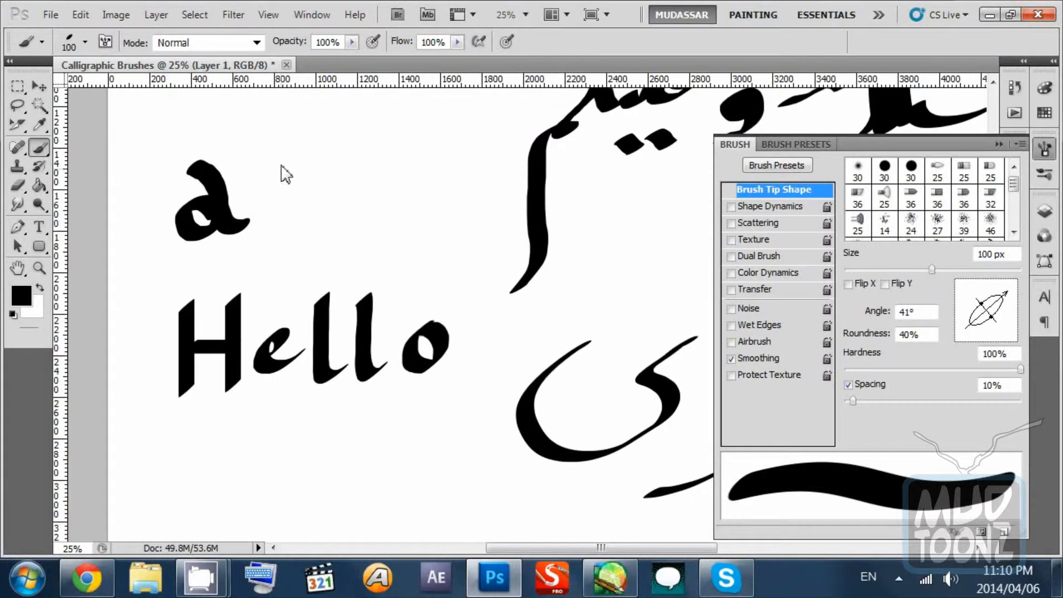
Step: Write a lowercase b after the a, undoing and redrawing its bowl until the shape is right
{"action": "mouse_move", "coordinate": [282, 113]}
{"action": "left_mouse_down"}
{"action": "mouse_move", "coordinate": [285, 218]}
{"action": "mouse_move", "coordinate": [292, 185]}
{"action": "mouse_move", "coordinate": [316, 194]}
{"action": "mouse_move", "coordinate": [279, 226]}
{"action": "left_mouse_up"}
{"action": "key", "text": "ctrl+z"}
{"action": "mouse_move", "coordinate": [292, 190]}
{"action": "left_mouse_down"}
{"action": "mouse_move", "coordinate": [317, 179]}
{"action": "mouse_move", "coordinate": [321, 193]}
{"action": "mouse_move", "coordinate": [278, 226]}
{"action": "left_mouse_up"}
{"action": "mouse_move", "coordinate": [299, 184]}
{"action": "left_mouse_down"}
{"action": "mouse_move", "coordinate": [303, 220]}
{"action": "mouse_move", "coordinate": [318, 233]}
{"action": "mouse_move", "coordinate": [283, 248]}
{"action": "left_mouse_up"}
{"action": "key", "text": "ctrl+z"}
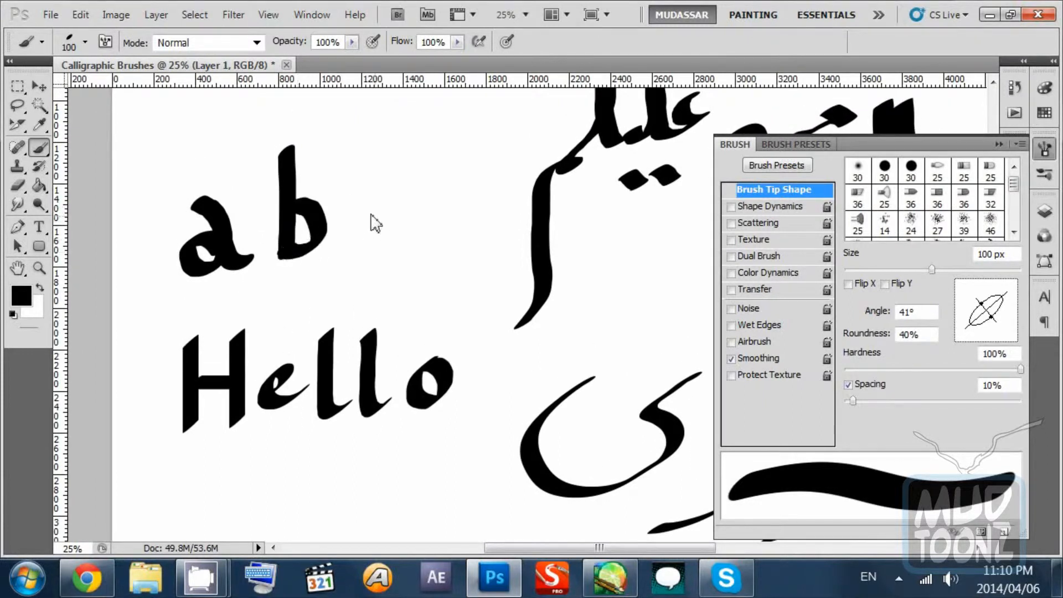
{"action": "key", "text": "ctrl+z"}
{"action": "mouse_move", "coordinate": [291, 208]}
{"action": "left_mouse_down"}
{"action": "mouse_move", "coordinate": [323, 228]}
{"action": "mouse_move", "coordinate": [297, 255]}
{"action": "left_mouse_up"}
Step: Write lowercase c and d after the b, redrawing the c and the stem of the d
{"action": "mouse_move", "coordinate": [382, 193]}
{"action": "left_mouse_down"}
{"action": "mouse_move", "coordinate": [349, 238]}
{"action": "mouse_move", "coordinate": [388, 224]}
{"action": "left_mouse_up"}
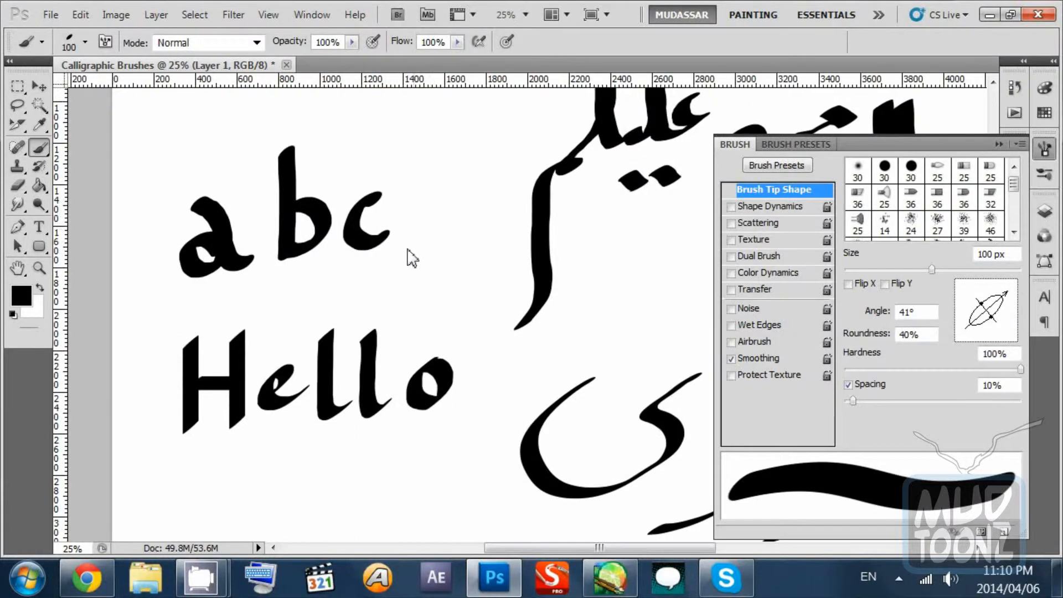
{"action": "key", "text": "ctrl+z"}
{"action": "mouse_move", "coordinate": [381, 210]}
{"action": "left_mouse_down"}
{"action": "mouse_move", "coordinate": [347, 239]}
{"action": "mouse_move", "coordinate": [354, 254]}
{"action": "mouse_move", "coordinate": [372, 257]}
{"action": "mouse_move", "coordinate": [395, 245]}
{"action": "left_mouse_up"}
{"action": "scroll", "coordinate": [446, 233], "scroll_direction": "right", "scroll_amount": 1}
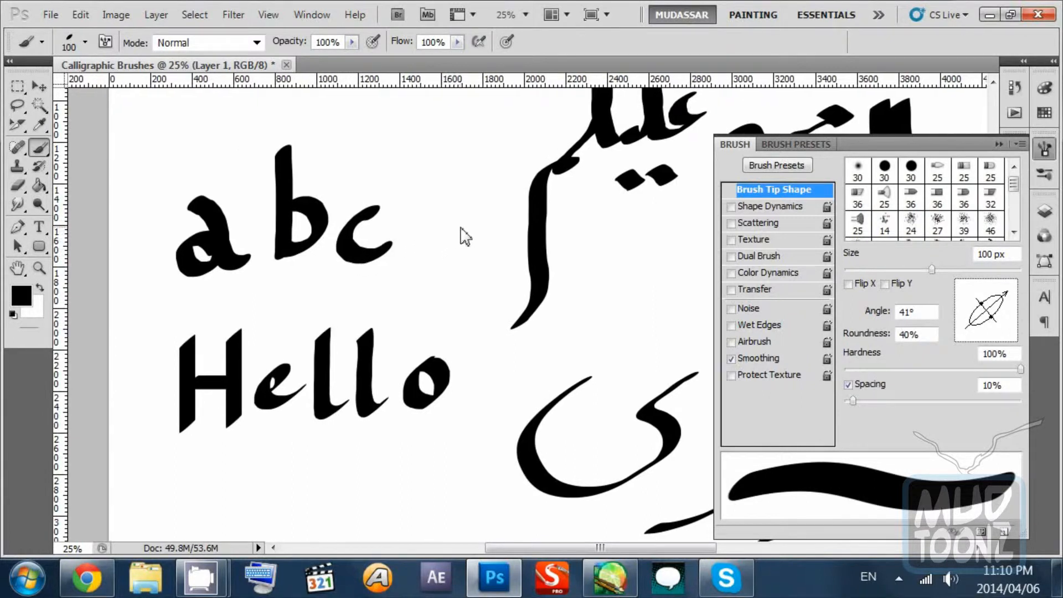
{"action": "mouse_move", "coordinate": [467, 215]}
{"action": "left_mouse_down"}
{"action": "mouse_move", "coordinate": [436, 235]}
{"action": "mouse_move", "coordinate": [460, 249]}
{"action": "mouse_move", "coordinate": [469, 222]}
{"action": "left_mouse_up"}
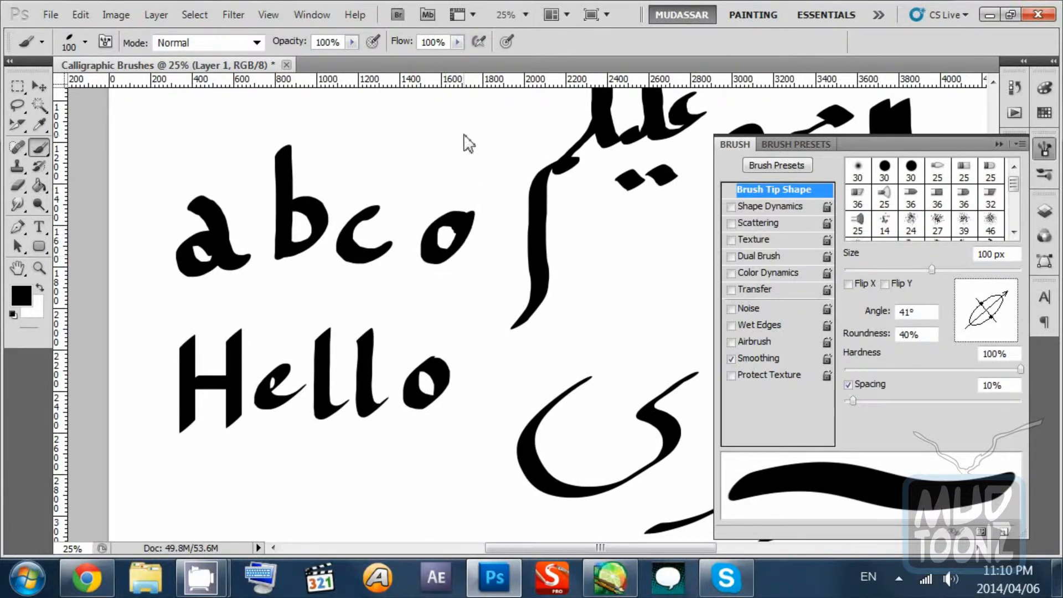
{"action": "left_click_drag", "start_coordinate": [468, 139], "coordinate": [471, 260]}
{"action": "key", "text": "ctrl+z"}
{"action": "mouse_move", "coordinate": [477, 144]}
{"action": "left_mouse_down"}
{"action": "mouse_move", "coordinate": [473, 244]}
{"action": "mouse_move", "coordinate": [494, 256]}
{"action": "left_mouse_up"}
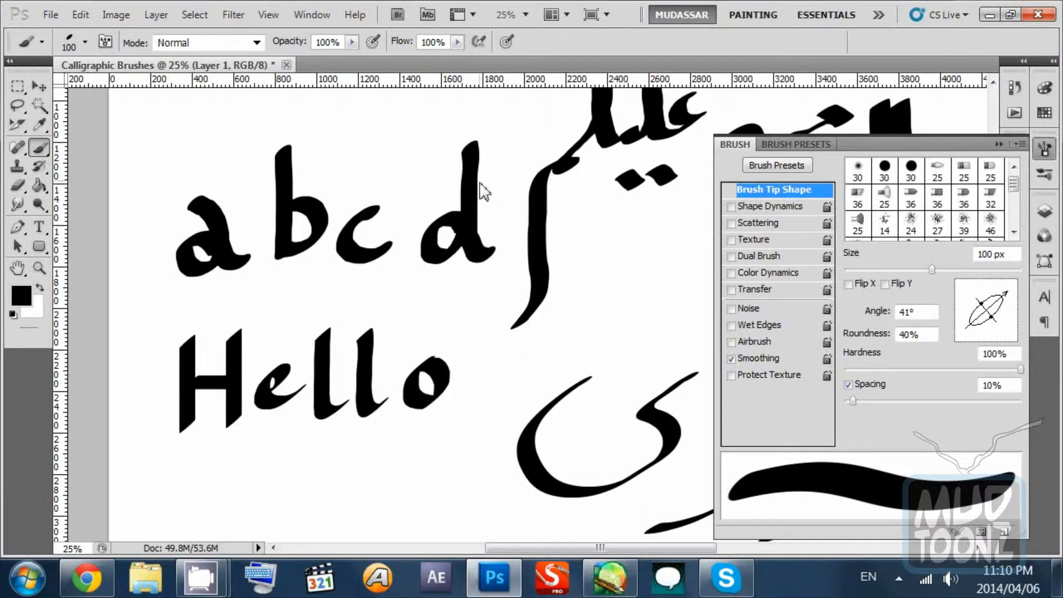
Step: Set the brush tip to a 60° angle and 12% roundness
{"action": "scroll", "coordinate": [473, 232], "scroll_direction": "down", "scroll_amount": 3}
{"action": "scroll", "coordinate": [410, 242], "scroll_direction": "right", "scroll_amount": 10}
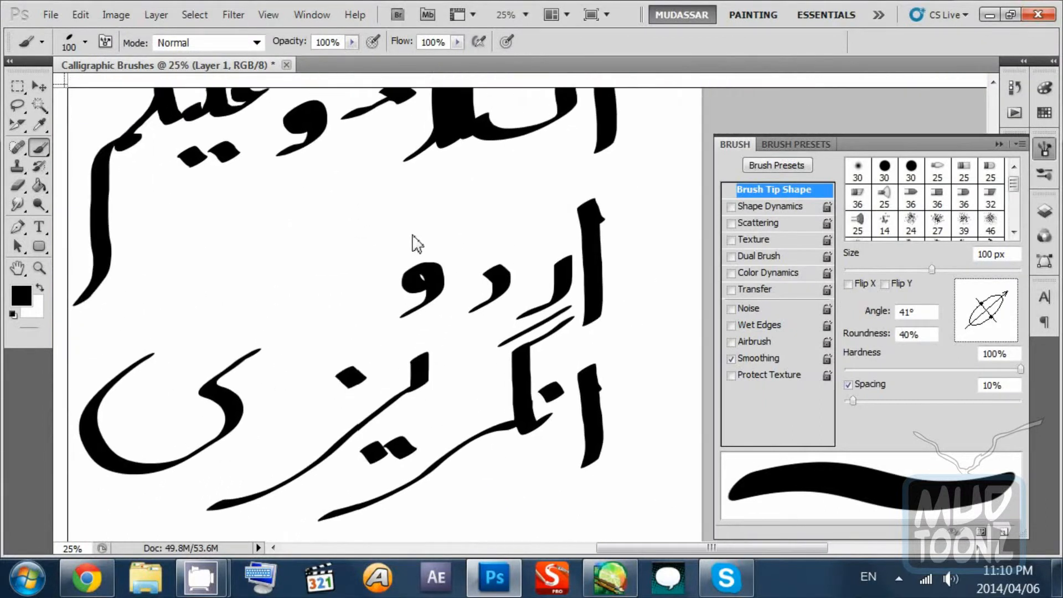
{"action": "mouse_move", "coordinate": [989, 316]}
{"action": "left_mouse_down"}
{"action": "mouse_move", "coordinate": [1017, 310]}
{"action": "mouse_move", "coordinate": [1005, 283]}
{"action": "left_mouse_up"}
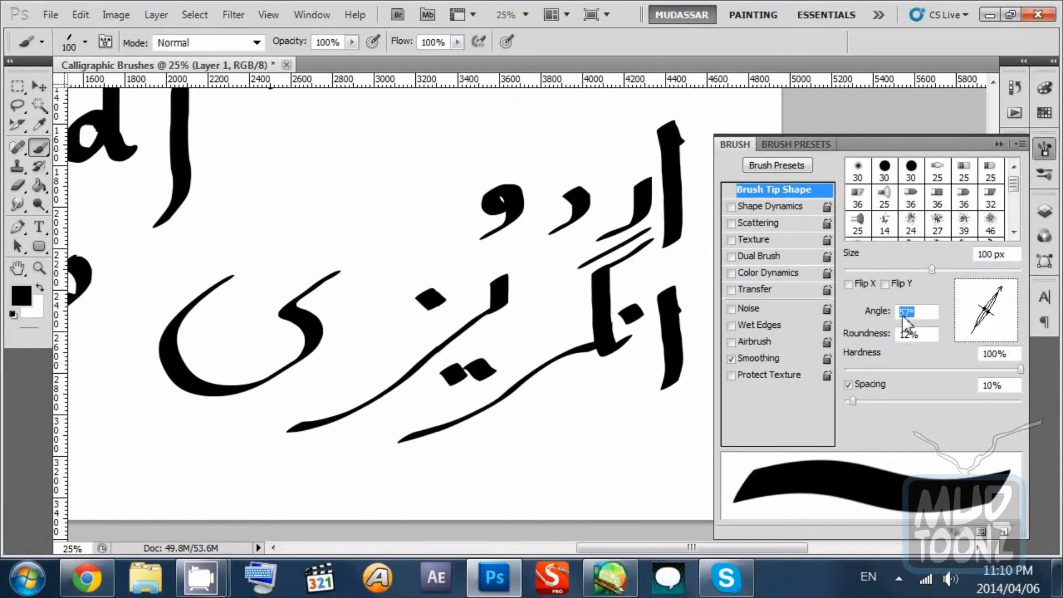
{"action": "type", "text": "60"}
{"action": "key", "text": "Return"}
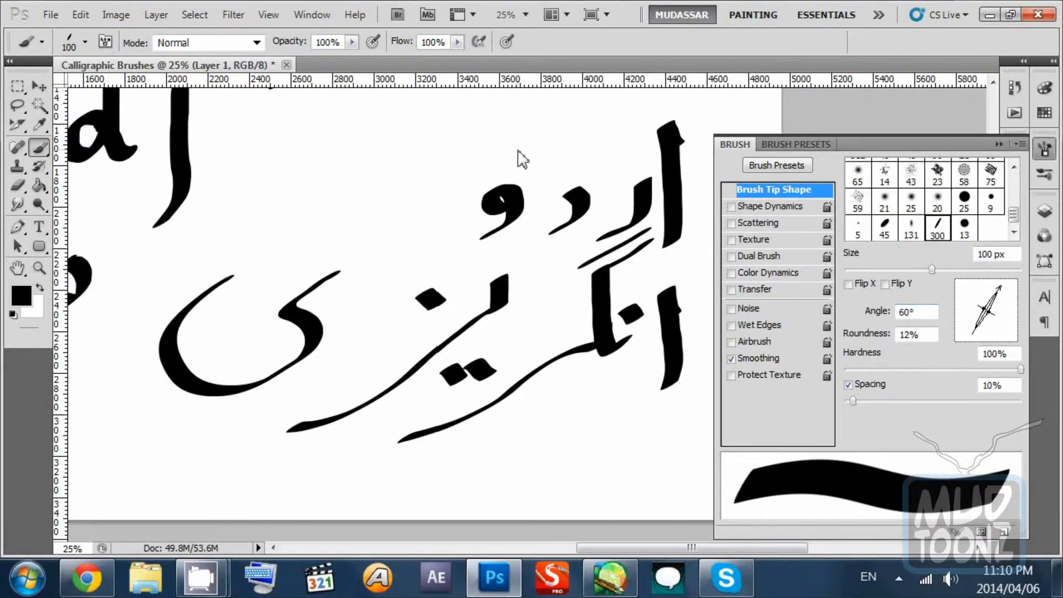
Step: Free-transform all the lettering, moving it to the lower right of the canvas and scaling it down, with the interface panels hidden
{"action": "scroll", "coordinate": [519, 158], "scroll_direction": "up", "scroll_amount": 10}
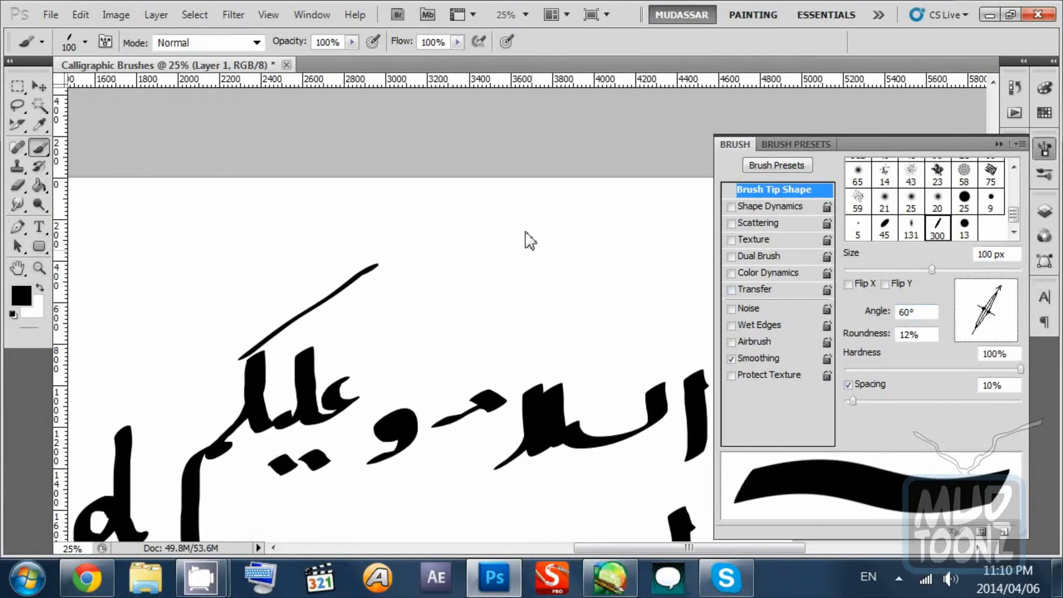
{"action": "scroll", "coordinate": [531, 240], "scroll_direction": "down", "scroll_amount": 5}
{"action": "key", "text": "ctrl+t"}
{"action": "scroll", "coordinate": [249, 191], "scroll_direction": "left", "scroll_amount": 10}
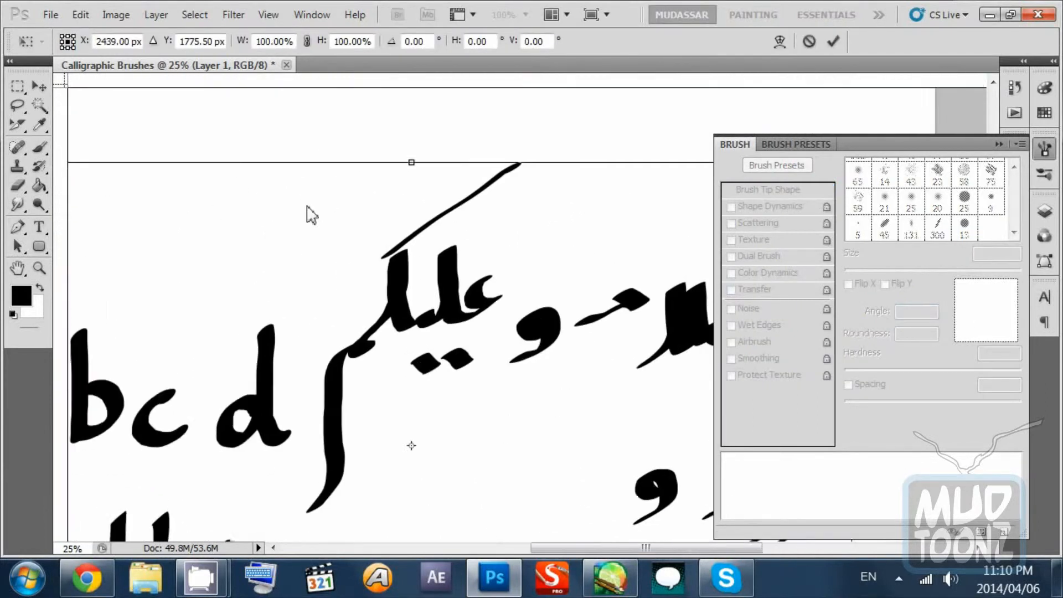
{"action": "left_click_drag", "start_coordinate": [153, 173], "coordinate": [451, 367]}
{"action": "key", "text": "Tab"}
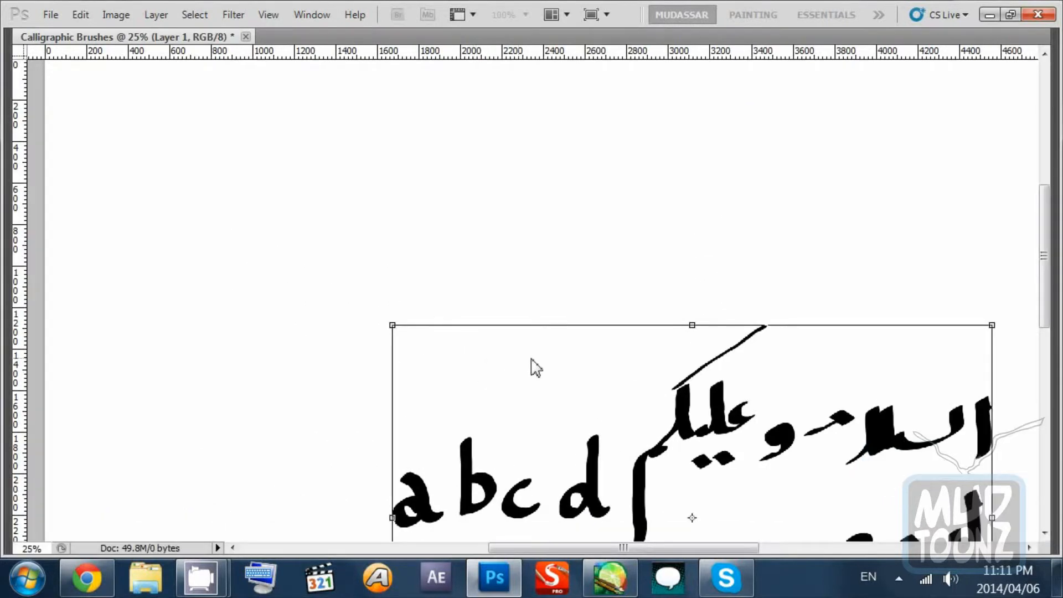
{"action": "scroll", "coordinate": [626, 378], "scroll_direction": "down", "scroll_amount": 4}
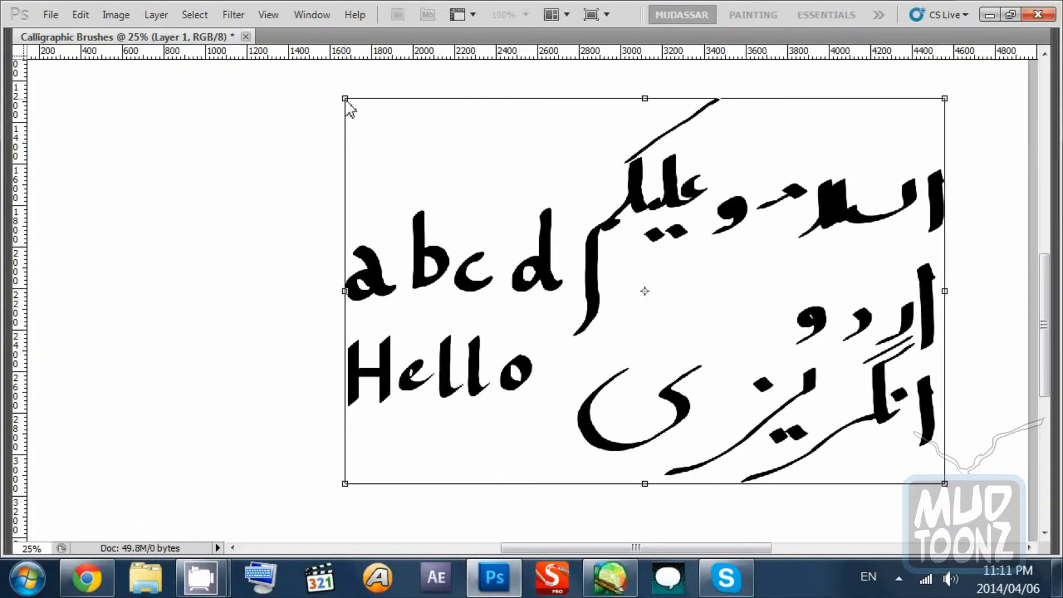
{"action": "left_click_drag", "start_coordinate": [346, 100], "coordinate": [465, 211]}
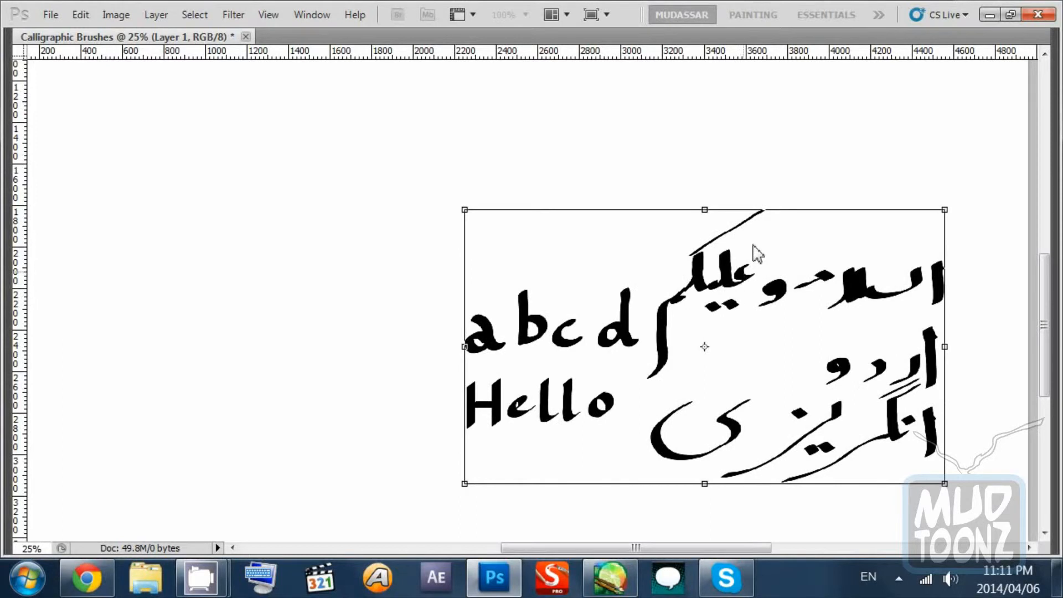
{"action": "key", "text": "Return"}
Step: Write the letter alif (ا) near the upper right of the empty canvas area with the 60° nib
{"action": "scroll", "coordinate": [756, 205], "scroll_direction": "up", "scroll_amount": 3}
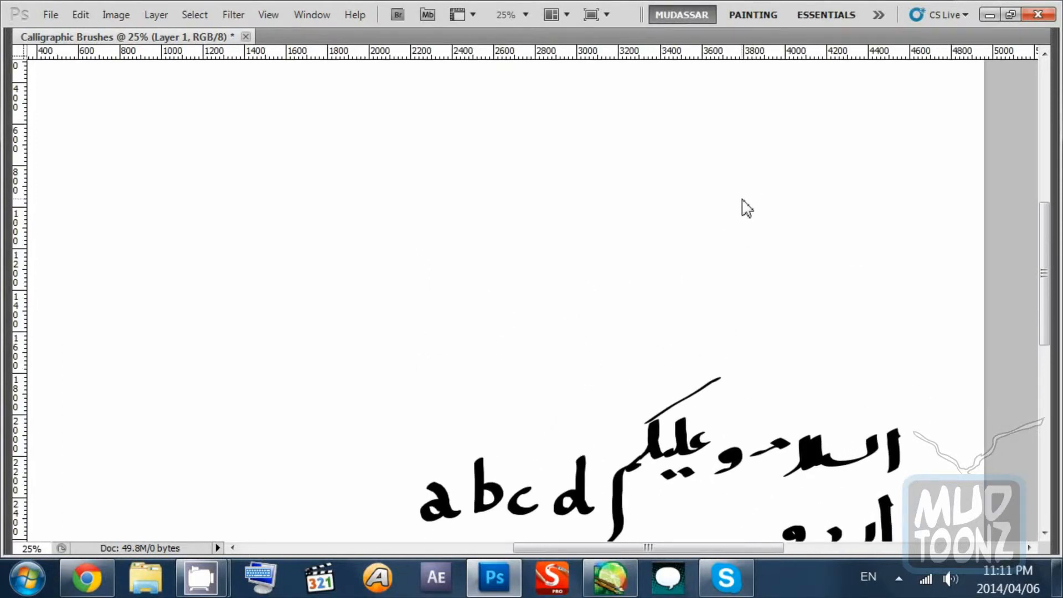
{"action": "left_click_drag", "start_coordinate": [747, 125], "coordinate": [696, 263]}
{"action": "scroll", "coordinate": [745, 243], "scroll_direction": "down", "scroll_amount": 1}
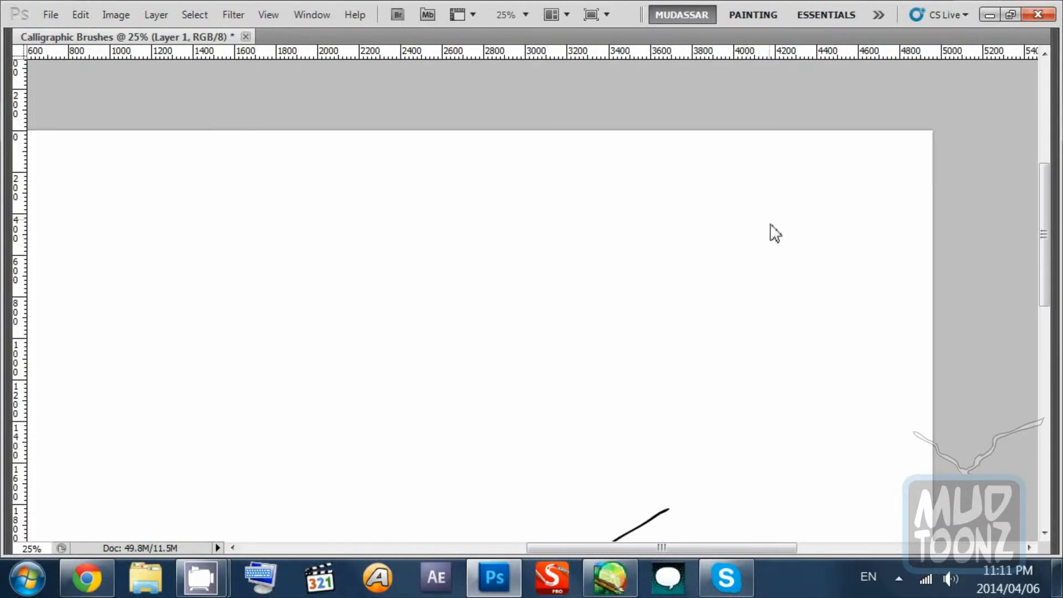
{"action": "mouse_move", "coordinate": [777, 206]}
{"action": "left_mouse_down"}
{"action": "mouse_move", "coordinate": [772, 244]}
{"action": "mouse_move", "coordinate": [731, 277]}
{"action": "left_mouse_up"}
{"action": "key", "text": "ctrl+z"}
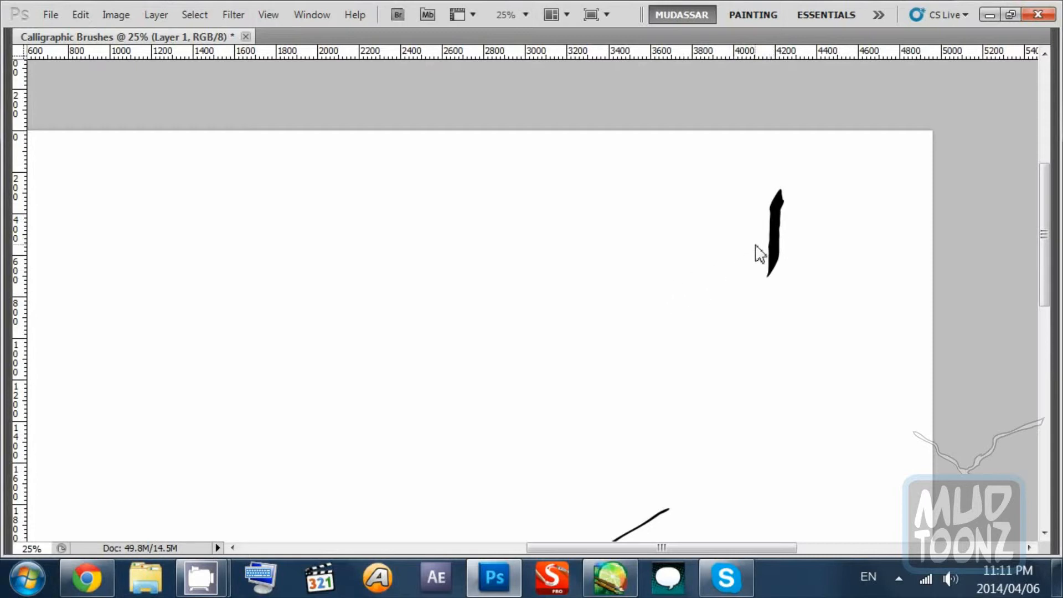
Step: Complete the word اردو by writing the letters ر, د and و beside the alif, undoing and redrawing faulty strokes
{"action": "left_click_drag", "start_coordinate": [760, 230], "coordinate": [740, 285]}
{"action": "key", "text": "ctrl+z"}
{"action": "mouse_move", "coordinate": [759, 233]}
{"action": "left_mouse_down"}
{"action": "mouse_move", "coordinate": [753, 267]}
{"action": "mouse_move", "coordinate": [737, 279]}
{"action": "mouse_move", "coordinate": [755, 251]}
{"action": "mouse_move", "coordinate": [755, 267]}
{"action": "left_mouse_up"}
{"action": "key", "text": "ctrl+z"}
{"action": "key", "text": "ctrl+z"}
{"action": "mouse_move", "coordinate": [754, 227]}
{"action": "left_mouse_down"}
{"action": "mouse_move", "coordinate": [746, 267]}
{"action": "mouse_move", "coordinate": [707, 291]}
{"action": "left_mouse_up"}
{"action": "key", "text": "ctrl+z"}
{"action": "mouse_move", "coordinate": [762, 224]}
{"action": "left_mouse_down"}
{"action": "mouse_move", "coordinate": [715, 286]}
{"action": "mouse_move", "coordinate": [690, 292]}
{"action": "mouse_move", "coordinate": [693, 265]}
{"action": "mouse_move", "coordinate": [626, 288]}
{"action": "mouse_move", "coordinate": [607, 249]}
{"action": "mouse_move", "coordinate": [579, 285]}
{"action": "mouse_move", "coordinate": [612, 258]}
{"action": "mouse_move", "coordinate": [586, 291]}
{"action": "mouse_move", "coordinate": [615, 263]}
{"action": "mouse_move", "coordinate": [610, 292]}
{"action": "mouse_move", "coordinate": [580, 302]}
{"action": "left_mouse_up"}
{"action": "key", "text": "ctrl+z"}
{"action": "key", "text": "ctrl+z"}
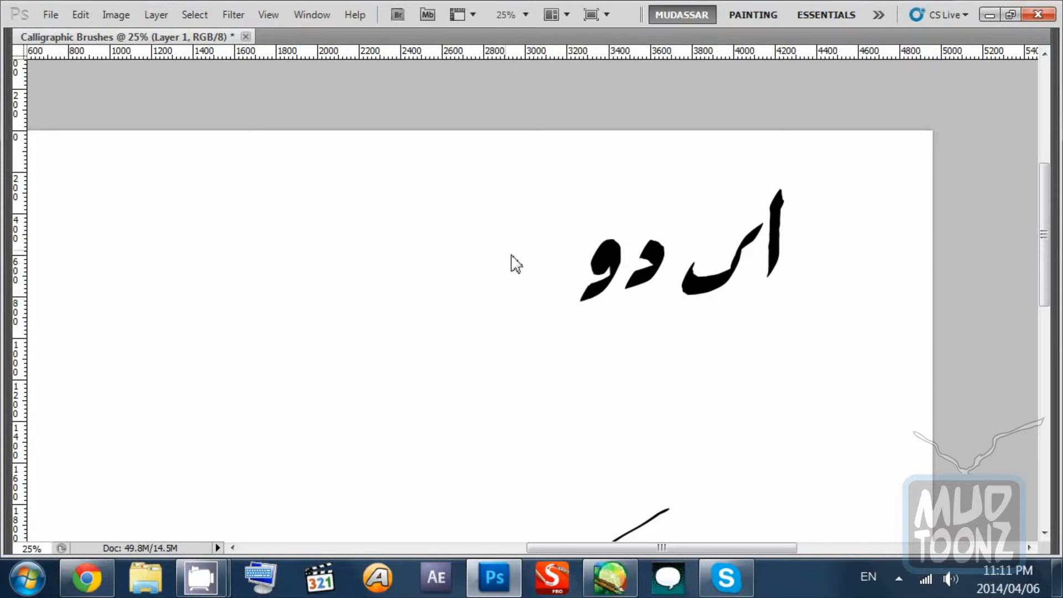
Step: Write the letters انگر to the left of اردو
{"action": "left_click_drag", "start_coordinate": [511, 254], "coordinate": [547, 262]}
{"action": "left_click_drag", "start_coordinate": [556, 219], "coordinate": [543, 308]}
{"action": "mouse_move", "coordinate": [506, 259]}
{"action": "left_mouse_down"}
{"action": "mouse_move", "coordinate": [497, 241]}
{"action": "mouse_move", "coordinate": [413, 330]}
{"action": "left_mouse_up"}
{"action": "mouse_move", "coordinate": [526, 193]}
{"action": "left_mouse_down"}
{"action": "mouse_move", "coordinate": [488, 229]}
{"action": "mouse_move", "coordinate": [480, 218]}
{"action": "mouse_move", "coordinate": [513, 240]}
{"action": "mouse_move", "coordinate": [500, 250]}
{"action": "left_mouse_up"}
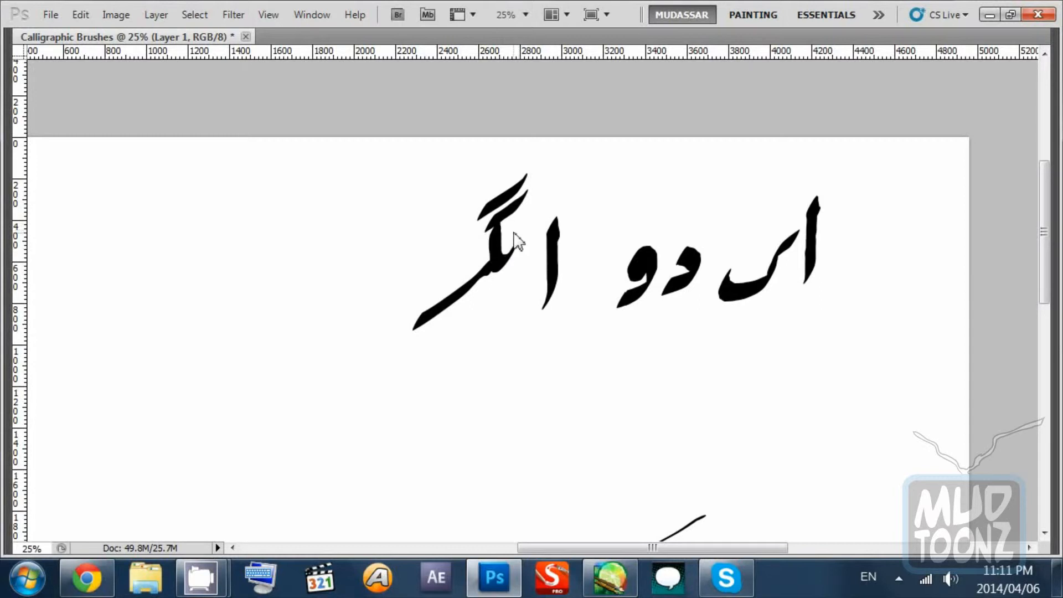
Step: Finish the word انگریزی by adding یزی and its dots
{"action": "mouse_move", "coordinate": [378, 249]}
{"action": "left_mouse_down"}
{"action": "mouse_move", "coordinate": [401, 266]}
{"action": "mouse_move", "coordinate": [327, 291]}
{"action": "left_mouse_up"}
{"action": "key", "text": "ctrl+z"}
{"action": "mouse_move", "coordinate": [442, 219]}
{"action": "left_mouse_down"}
{"action": "mouse_move", "coordinate": [356, 310]}
{"action": "mouse_move", "coordinate": [308, 319]}
{"action": "left_mouse_up"}
{"action": "left_click_drag", "start_coordinate": [425, 285], "coordinate": [423, 290]}
{"action": "left_click_drag", "start_coordinate": [408, 228], "coordinate": [387, 261]}
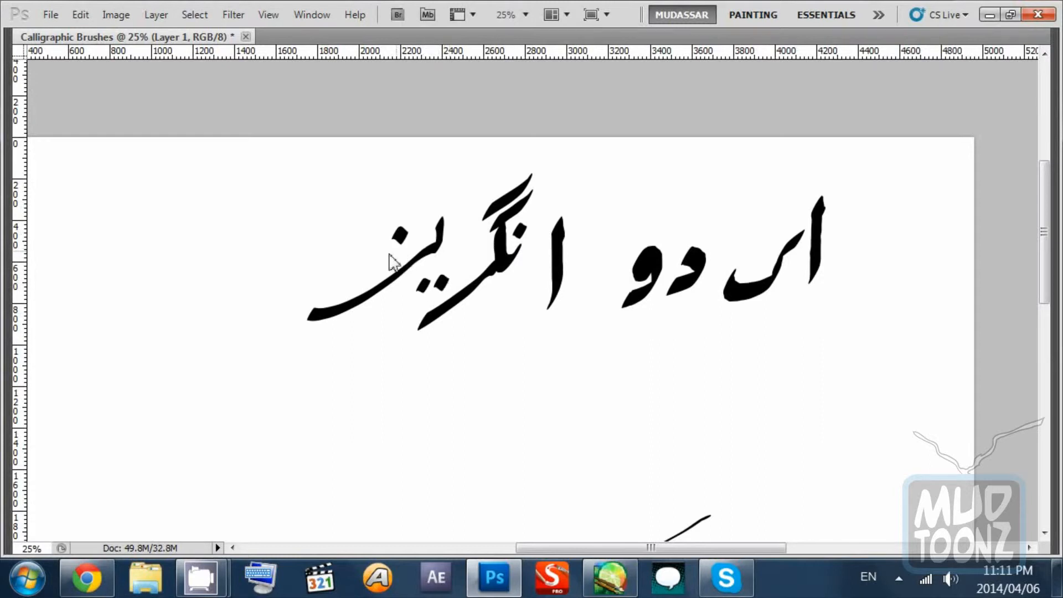
{"action": "mouse_move", "coordinate": [349, 220]}
{"action": "left_mouse_down"}
{"action": "mouse_move", "coordinate": [281, 266]}
{"action": "mouse_move", "coordinate": [302, 221]}
{"action": "left_mouse_up"}
Step: Write the word پنجابی with its dots to the left of انگریزی
{"action": "left_click_drag", "start_coordinate": [297, 267], "coordinate": [520, 242]}
{"action": "mouse_move", "coordinate": [463, 225]}
{"action": "left_mouse_down"}
{"action": "mouse_move", "coordinate": [433, 235]}
{"action": "mouse_move", "coordinate": [434, 256]}
{"action": "mouse_move", "coordinate": [391, 278]}
{"action": "mouse_move", "coordinate": [385, 180]}
{"action": "left_mouse_up"}
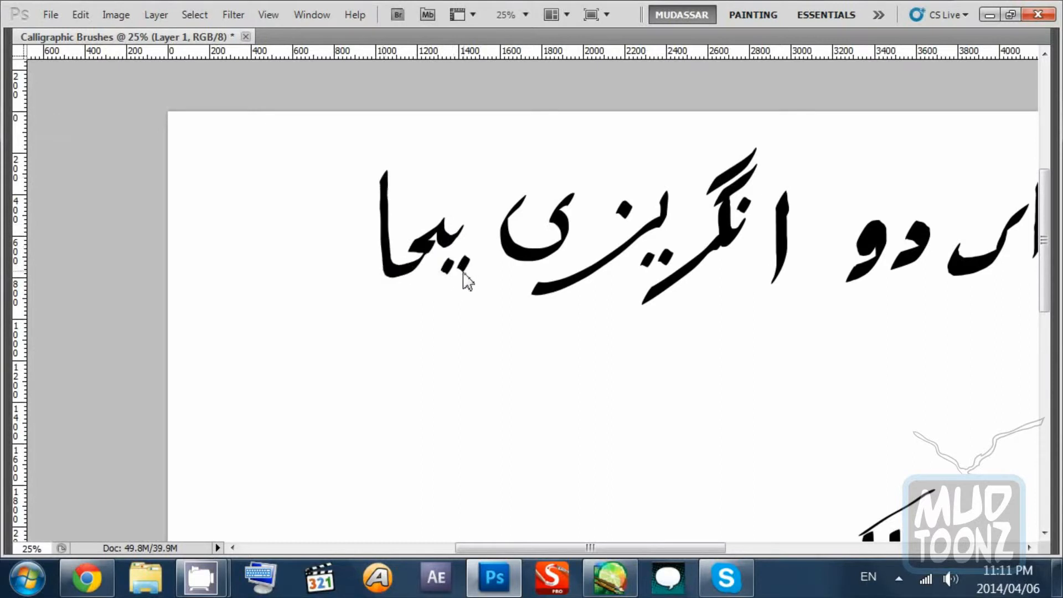
{"action": "left_click_drag", "start_coordinate": [463, 274], "coordinate": [459, 286]}
{"action": "mouse_move", "coordinate": [350, 197]}
{"action": "left_mouse_down"}
{"action": "mouse_move", "coordinate": [323, 271]}
{"action": "mouse_move", "coordinate": [299, 220]}
{"action": "left_mouse_up"}
{"action": "left_click_drag", "start_coordinate": [349, 281], "coordinate": [345, 291]}
Step: Write the word سندھی below پنجابی, redrawing its opening stroke
{"action": "left_click_drag", "start_coordinate": [530, 396], "coordinate": [514, 299]}
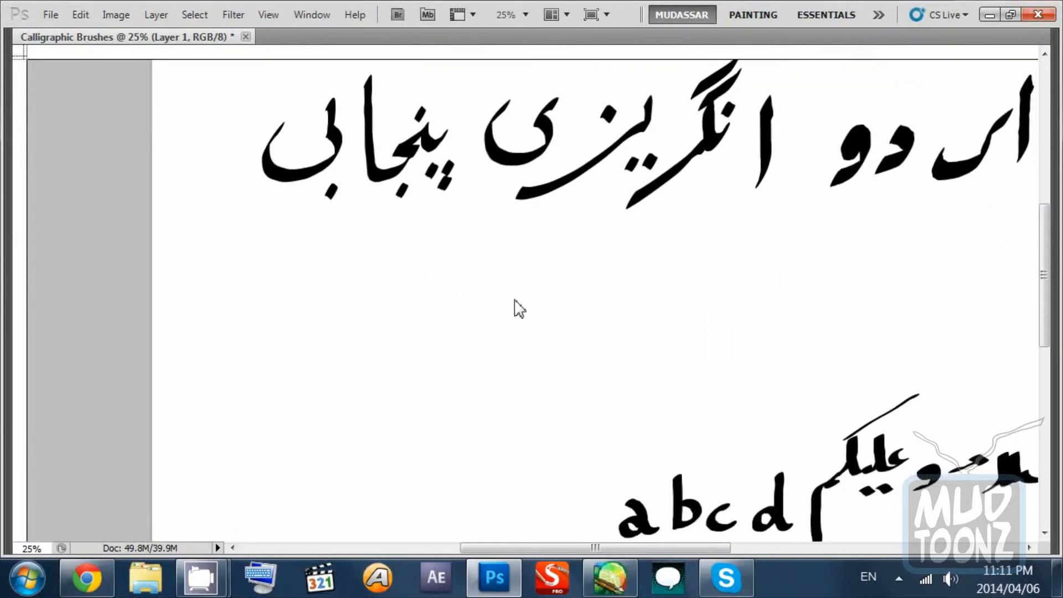
{"action": "key", "text": "ctrl+r"}
{"action": "mouse_move", "coordinate": [417, 227]}
{"action": "left_mouse_down"}
{"action": "mouse_move", "coordinate": [415, 237]}
{"action": "mouse_move", "coordinate": [382, 228]}
{"action": "left_mouse_up"}
{"action": "key", "text": "ctrl+z"}
{"action": "mouse_move", "coordinate": [446, 219]}
{"action": "left_mouse_down"}
{"action": "mouse_move", "coordinate": [393, 229]}
{"action": "mouse_move", "coordinate": [379, 263]}
{"action": "mouse_move", "coordinate": [355, 281]}
{"action": "left_mouse_up"}
{"action": "mouse_move", "coordinate": [379, 237]}
{"action": "left_mouse_down"}
{"action": "mouse_move", "coordinate": [351, 228]}
{"action": "mouse_move", "coordinate": [328, 256]}
{"action": "mouse_move", "coordinate": [281, 253]}
{"action": "mouse_move", "coordinate": [307, 220]}
{"action": "left_mouse_up"}
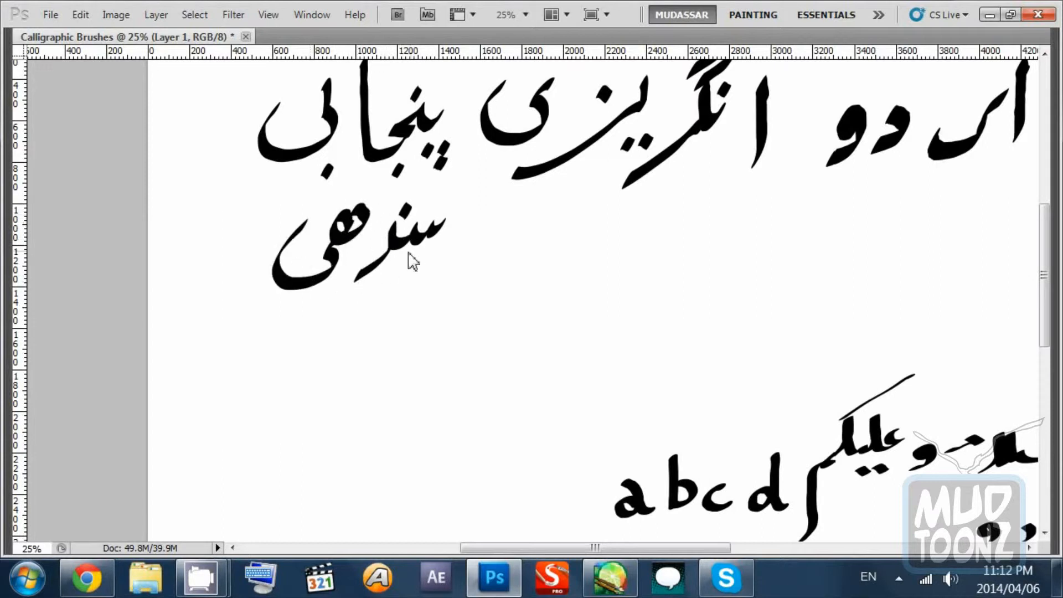
Step: Write the word بلوچی with its dots below سندھی, redrawing the بلو part once
{"action": "left_click_drag", "start_coordinate": [408, 254], "coordinate": [425, 171]}
{"action": "mouse_move", "coordinate": [456, 227]}
{"action": "left_mouse_down"}
{"action": "mouse_move", "coordinate": [428, 226]}
{"action": "mouse_move", "coordinate": [430, 205]}
{"action": "mouse_move", "coordinate": [421, 260]}
{"action": "mouse_move", "coordinate": [408, 250]}
{"action": "mouse_move", "coordinate": [417, 261]}
{"action": "mouse_move", "coordinate": [378, 297]}
{"action": "left_mouse_up"}
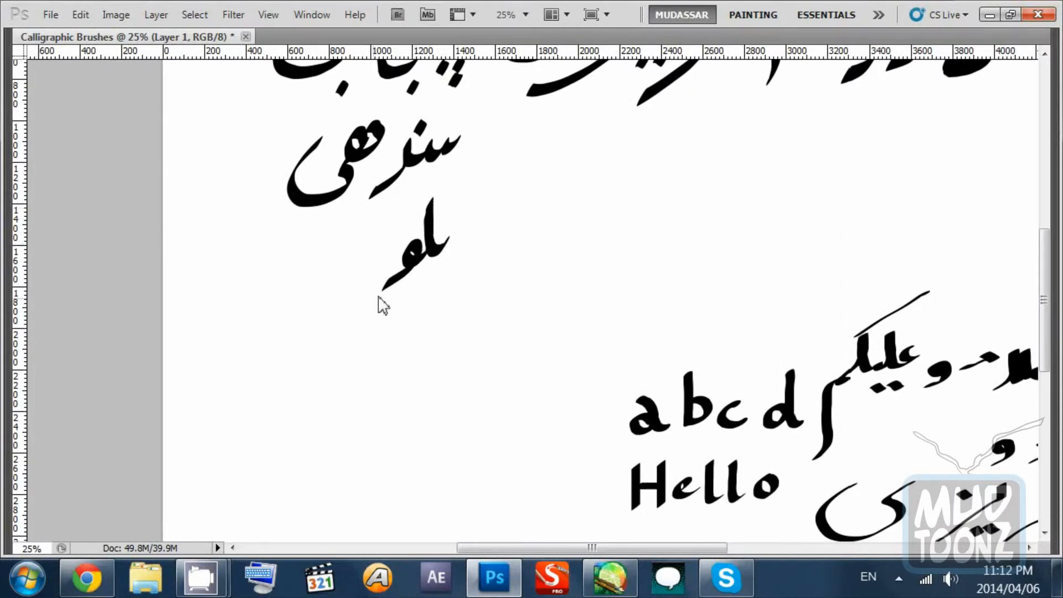
{"action": "key", "text": "ctrl+z"}
{"action": "mouse_move", "coordinate": [445, 246]}
{"action": "left_mouse_down"}
{"action": "mouse_move", "coordinate": [432, 217]}
{"action": "mouse_move", "coordinate": [427, 266]}
{"action": "mouse_move", "coordinate": [413, 264]}
{"action": "mouse_move", "coordinate": [383, 316]}
{"action": "left_mouse_up"}
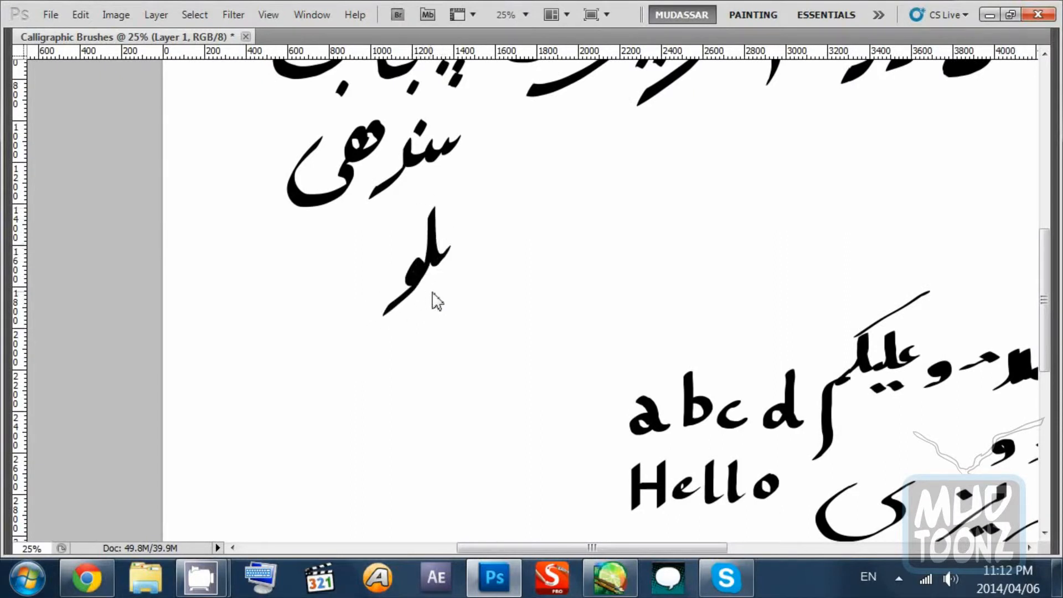
{"action": "left_click", "coordinate": [439, 295]}
{"action": "mouse_move", "coordinate": [354, 235]}
{"action": "left_mouse_down"}
{"action": "mouse_move", "coordinate": [349, 281]}
{"action": "mouse_move", "coordinate": [302, 258]}
{"action": "left_mouse_up"}
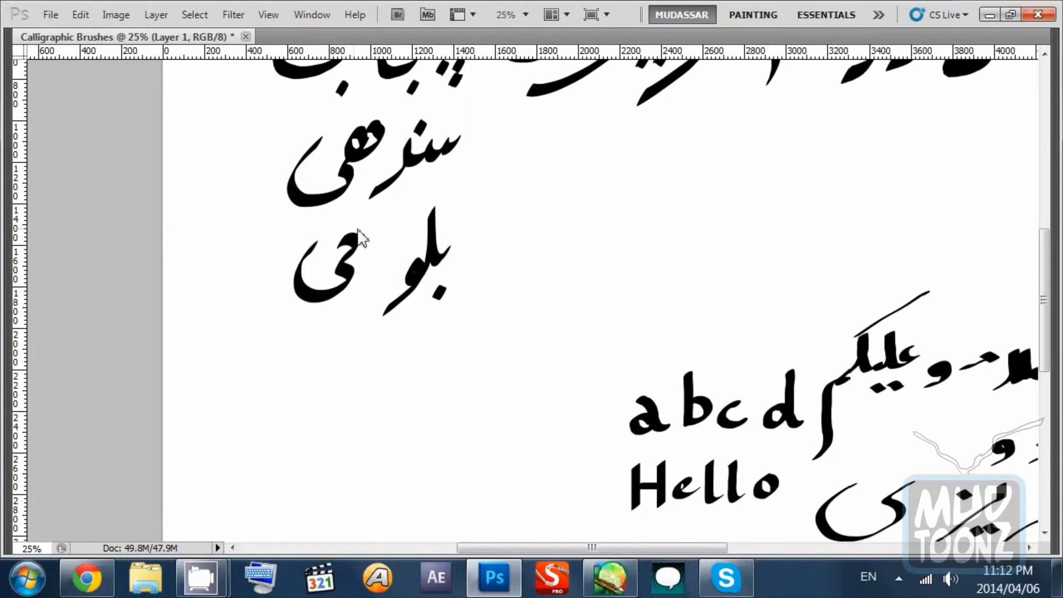
{"action": "left_click", "coordinate": [366, 279]}
{"action": "left_click", "coordinate": [384, 285]}
{"action": "left_click", "coordinate": [381, 298]}
{"action": "scroll", "coordinate": [460, 311], "scroll_direction": "down", "scroll_amount": 3}
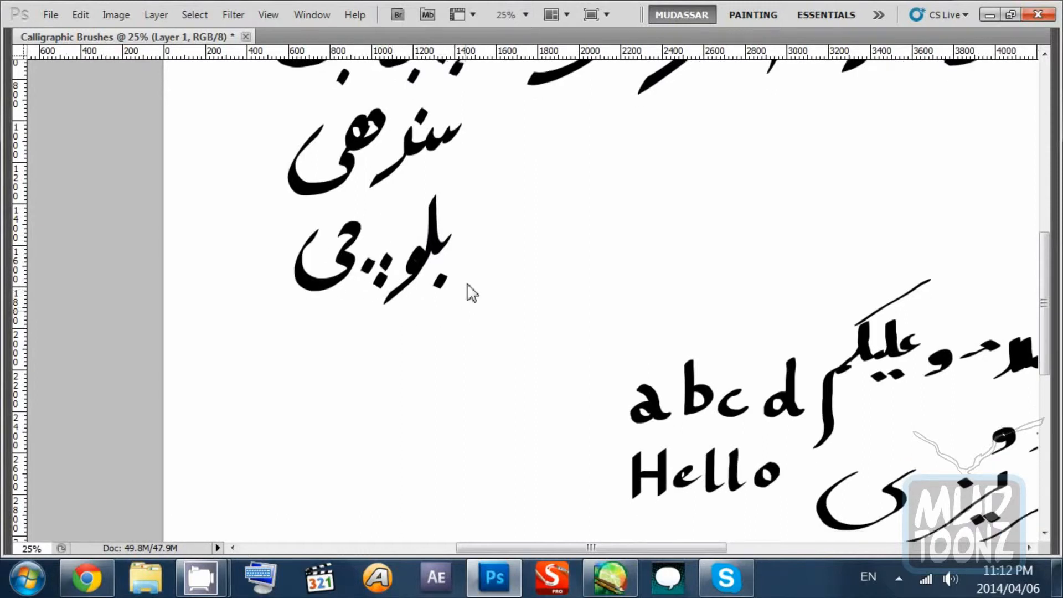
Step: Write the word سرحدی below بلوچی with a long sweeping ر stroke
{"action": "mouse_move", "coordinate": [510, 281]}
{"action": "left_mouse_down"}
{"action": "mouse_move", "coordinate": [479, 267]}
{"action": "mouse_move", "coordinate": [478, 284]}
{"action": "mouse_move", "coordinate": [413, 337]}
{"action": "mouse_move", "coordinate": [361, 344]}
{"action": "left_mouse_up"}
{"action": "left_click_drag", "start_coordinate": [398, 274], "coordinate": [305, 338]}
{"action": "mouse_move", "coordinate": [328, 256]}
{"action": "left_mouse_down"}
{"action": "mouse_move", "coordinate": [305, 308]}
{"action": "mouse_move", "coordinate": [285, 260]}
{"action": "left_mouse_up"}
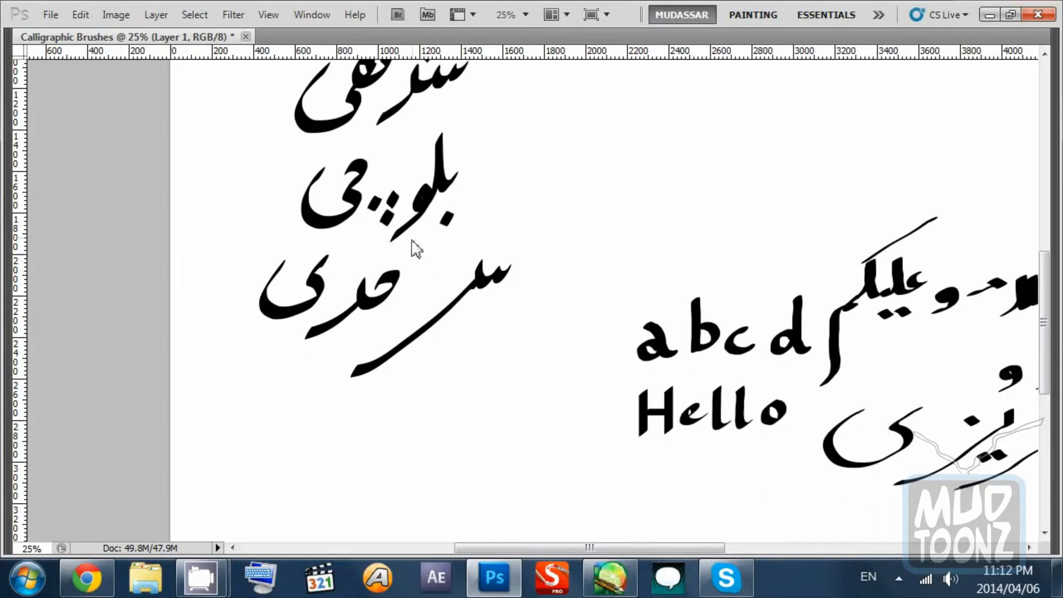
Step: Write سرحدی a second time below the first one, undoing and redrawing its حدی part
{"action": "scroll", "coordinate": [475, 299], "scroll_direction": "down", "scroll_amount": 1}
{"action": "scroll", "coordinate": [475, 299], "scroll_direction": "down", "scroll_amount": 1}
{"action": "mouse_move", "coordinate": [518, 304]}
{"action": "left_mouse_down"}
{"action": "mouse_move", "coordinate": [487, 303]}
{"action": "mouse_move", "coordinate": [487, 324]}
{"action": "mouse_move", "coordinate": [438, 366]}
{"action": "mouse_move", "coordinate": [405, 332]}
{"action": "mouse_move", "coordinate": [369, 355]}
{"action": "mouse_move", "coordinate": [364, 332]}
{"action": "mouse_move", "coordinate": [358, 374]}
{"action": "mouse_move", "coordinate": [344, 353]}
{"action": "left_mouse_up"}
{"action": "mouse_move", "coordinate": [326, 311]}
{"action": "left_mouse_down"}
{"action": "mouse_move", "coordinate": [321, 360]}
{"action": "mouse_move", "coordinate": [274, 312]}
{"action": "left_mouse_up"}
{"action": "scroll", "coordinate": [479, 359], "scroll_direction": "down", "scroll_amount": 1}
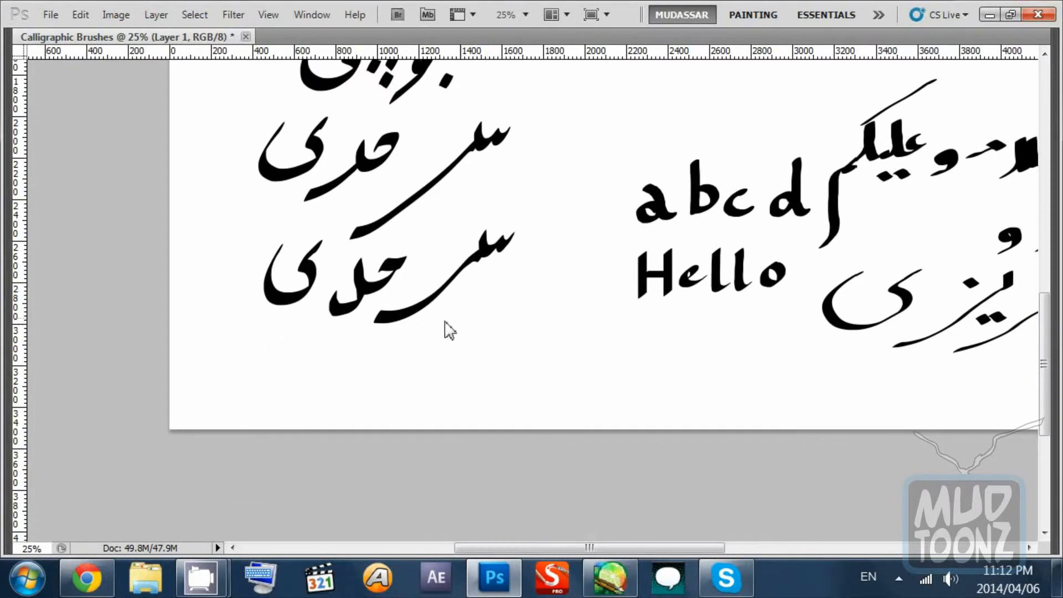
{"action": "key", "text": "ctrl+alt+z"}
{"action": "key", "text": "ctrl+alt+z"}
{"action": "mouse_move", "coordinate": [375, 275]}
{"action": "left_mouse_down"}
{"action": "mouse_move", "coordinate": [366, 285]}
{"action": "mouse_move", "coordinate": [339, 267]}
{"action": "mouse_move", "coordinate": [351, 254]}
{"action": "mouse_move", "coordinate": [332, 296]}
{"action": "left_mouse_up"}
{"action": "left_click_drag", "start_coordinate": [319, 256], "coordinate": [304, 238]}
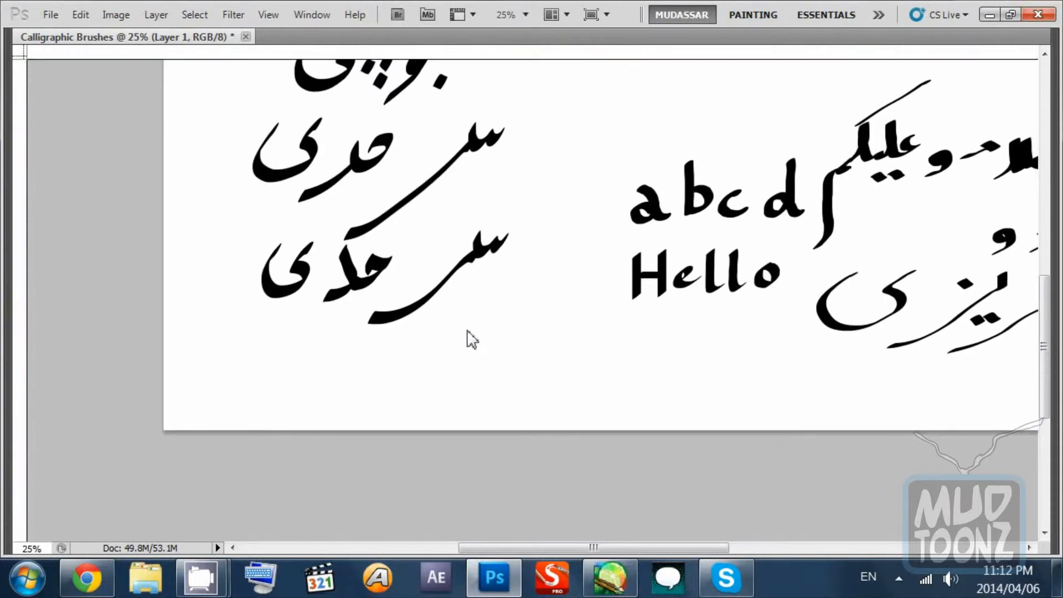
Step: Write the word خیبری with its dots below the second سرحدی and underline it
{"action": "scroll", "coordinate": [479, 277], "scroll_direction": "up", "scroll_amount": 5}
{"action": "scroll", "coordinate": [486, 280], "scroll_direction": "down", "scroll_amount": 4}
{"action": "scroll", "coordinate": [492, 410], "scroll_direction": "down", "scroll_amount": 1}
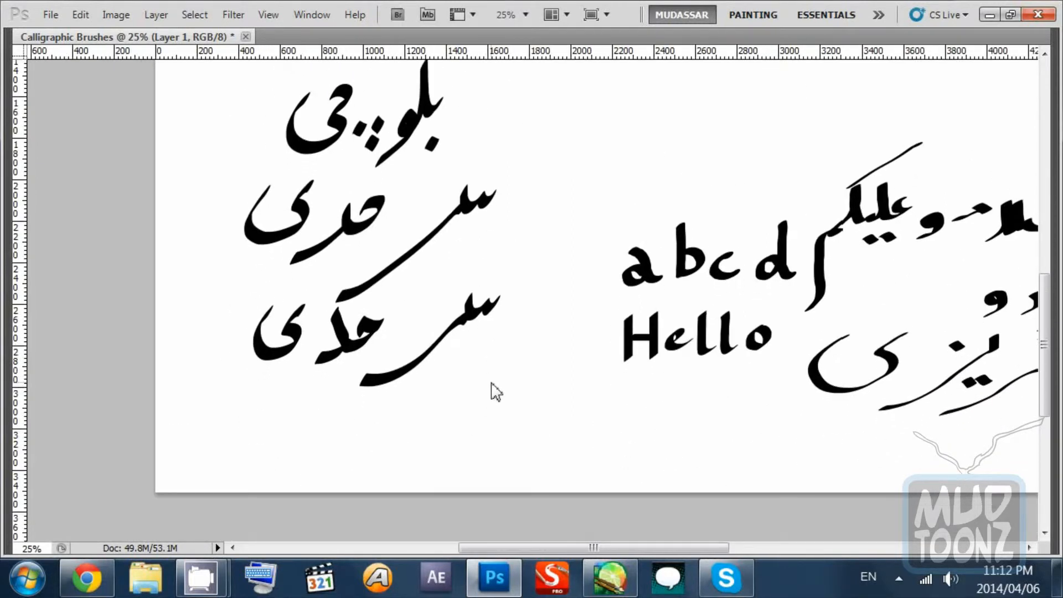
{"action": "scroll", "coordinate": [481, 407], "scroll_direction": "down", "scroll_amount": 1}
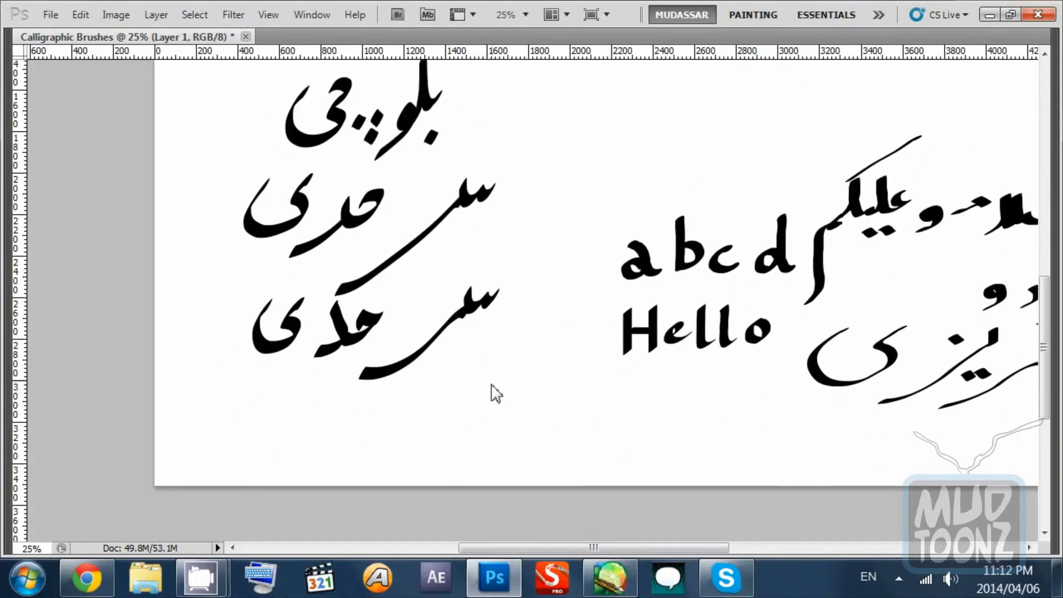
{"action": "mouse_move", "coordinate": [473, 367]}
{"action": "left_mouse_down"}
{"action": "mouse_move", "coordinate": [463, 398]}
{"action": "mouse_move", "coordinate": [458, 383]}
{"action": "mouse_move", "coordinate": [378, 450]}
{"action": "mouse_move", "coordinate": [484, 344]}
{"action": "left_mouse_up"}
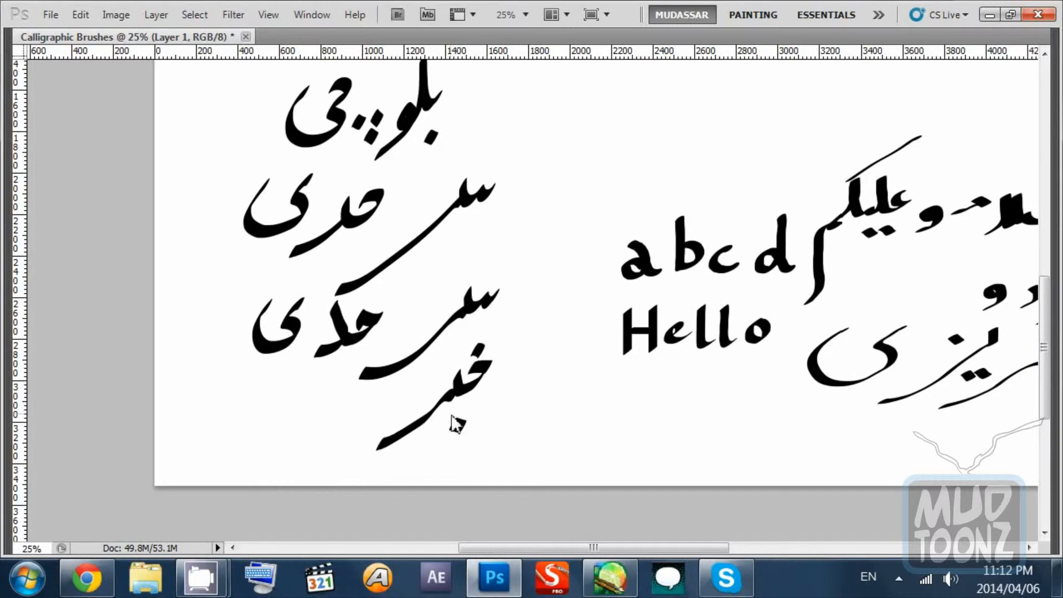
{"action": "left_click", "coordinate": [472, 419]}
{"action": "left_click", "coordinate": [480, 427]}
{"action": "left_click", "coordinate": [429, 444]}
{"action": "mouse_move", "coordinate": [381, 395]}
{"action": "left_mouse_down"}
{"action": "mouse_move", "coordinate": [332, 439]}
{"action": "mouse_move", "coordinate": [322, 381]}
{"action": "left_mouse_up"}
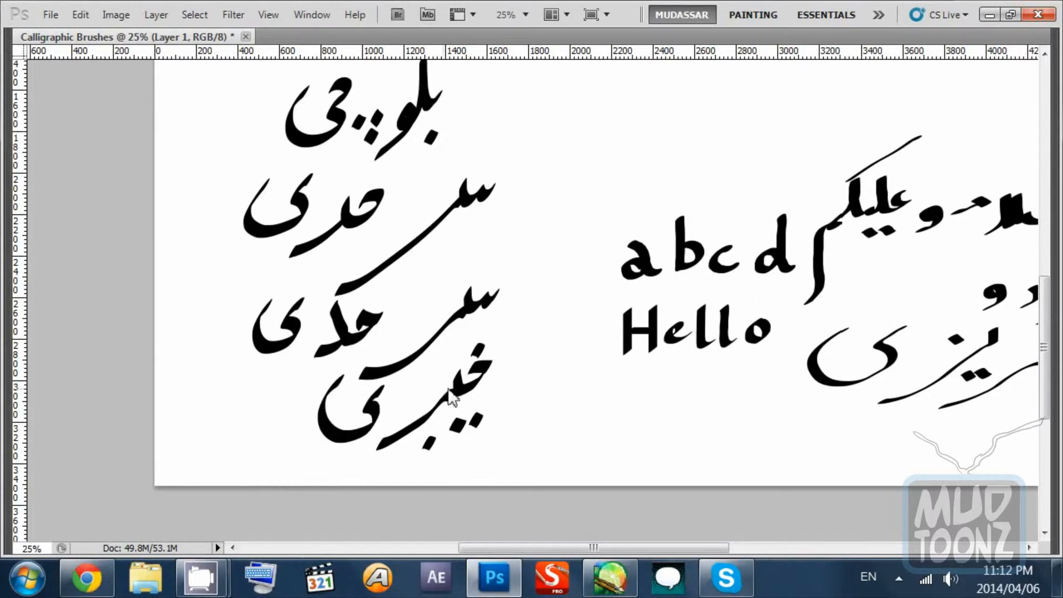
{"action": "left_click_drag", "start_coordinate": [405, 444], "coordinate": [404, 407]}
{"action": "left_click_drag", "start_coordinate": [323, 427], "coordinate": [474, 442]}
Step: Set the calligraphic brush tip's roundness to 27%
{"action": "mouse_move", "coordinate": [593, 162]}
{"action": "left_mouse_down"}
{"action": "mouse_move", "coordinate": [530, 404]}
{"action": "mouse_move", "coordinate": [541, 290]}
{"action": "mouse_move", "coordinate": [522, 413]}
{"action": "left_mouse_up"}
{"action": "left_click_drag", "start_coordinate": [836, 224], "coordinate": [416, 407]}
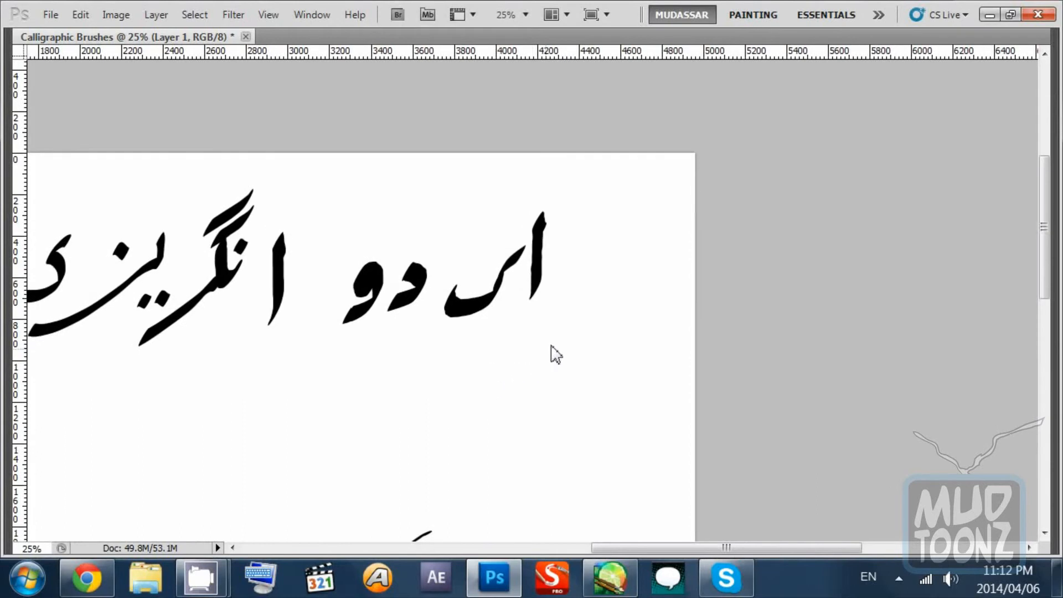
{"action": "left_click_drag", "start_coordinate": [550, 398], "coordinate": [561, 228]}
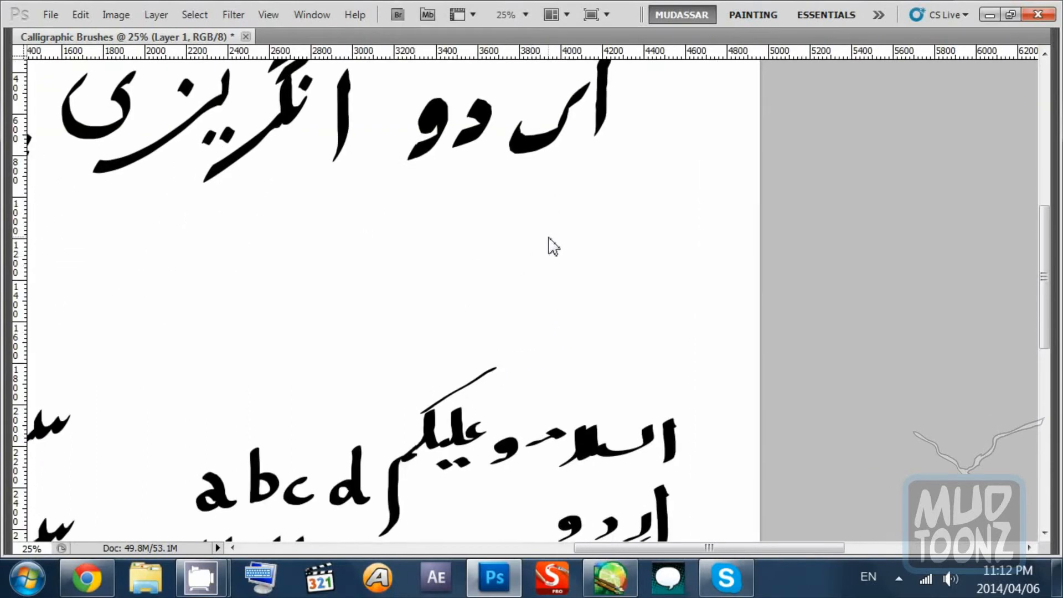
{"action": "key", "text": "Tab"}
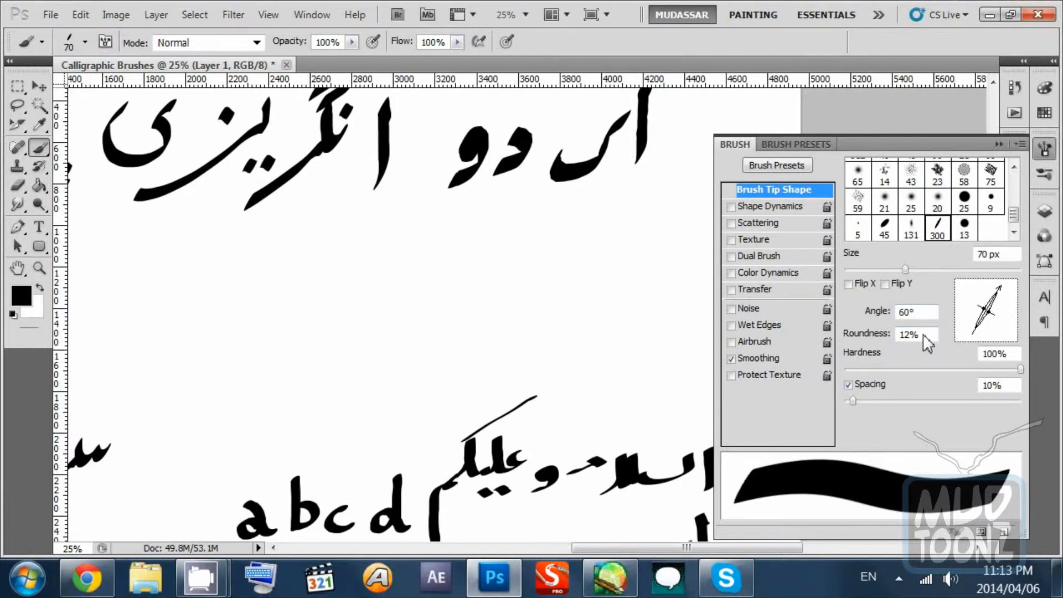
{"action": "left_click_drag", "start_coordinate": [923, 334], "coordinate": [935, 333]}
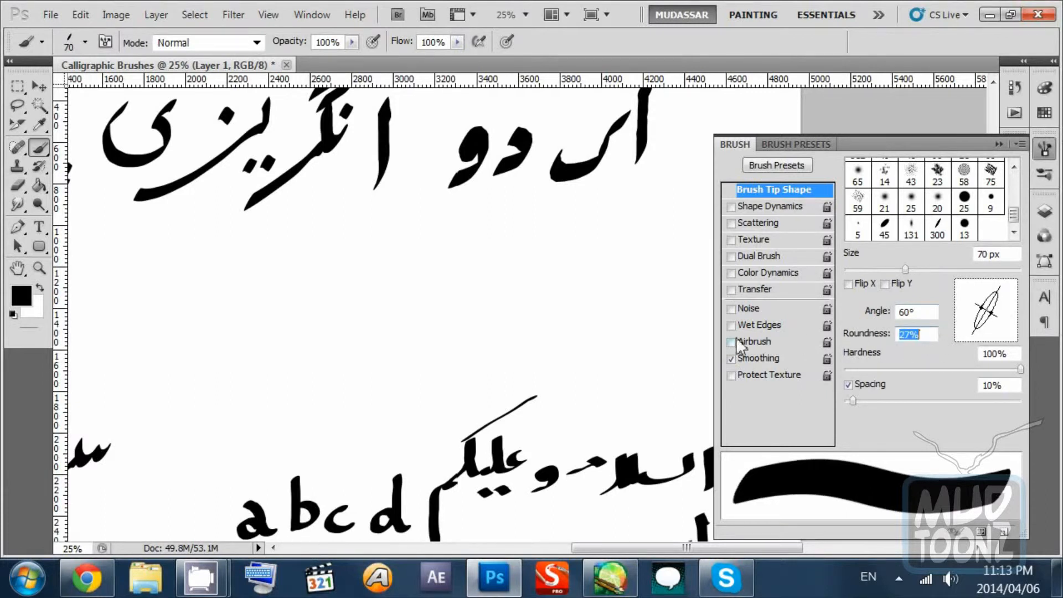
{"action": "key", "text": "Tab"}
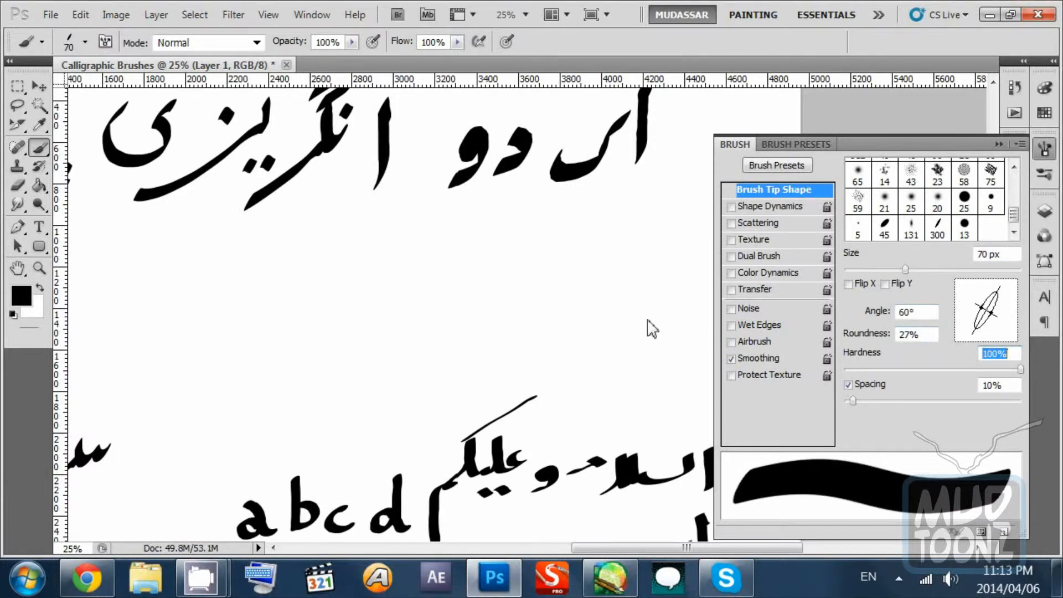
{"action": "left_click", "coordinate": [998, 144]}
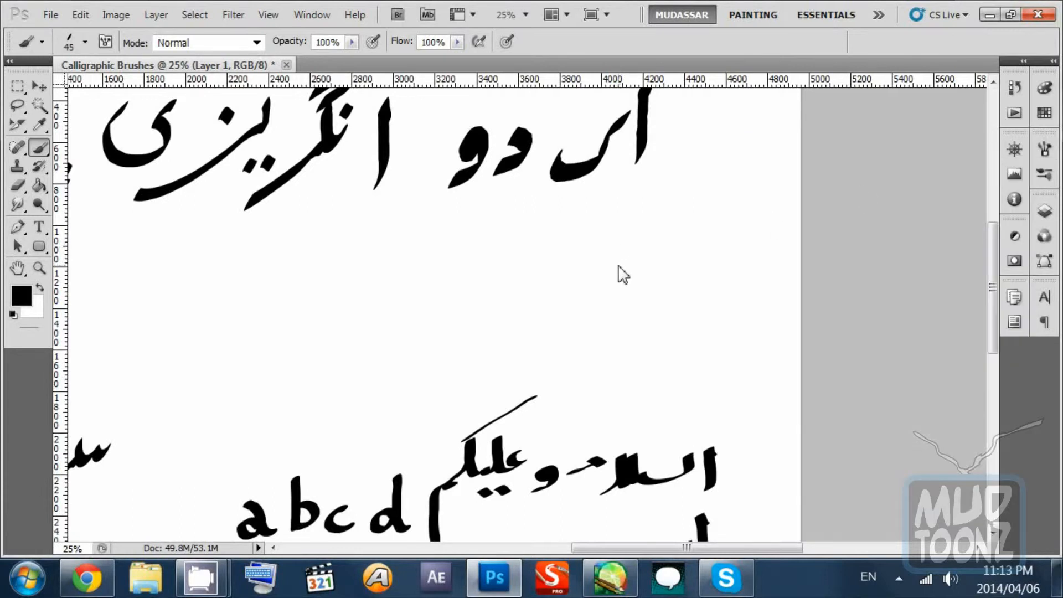
Step: Write the word اردو with the 70 px nib below the top line's اردو, undoing and redrawing strokes
{"action": "key", "text": "bracketright"}
{"action": "mouse_move", "coordinate": [632, 267]}
{"action": "left_mouse_down"}
{"action": "mouse_move", "coordinate": [681, 258]}
{"action": "mouse_move", "coordinate": [674, 303]}
{"action": "mouse_move", "coordinate": [631, 308]}
{"action": "left_mouse_up"}
{"action": "key", "text": "ctrl+z"}
{"action": "mouse_move", "coordinate": [663, 261]}
{"action": "left_mouse_down"}
{"action": "mouse_move", "coordinate": [659, 282]}
{"action": "mouse_move", "coordinate": [624, 308]}
{"action": "left_mouse_up"}
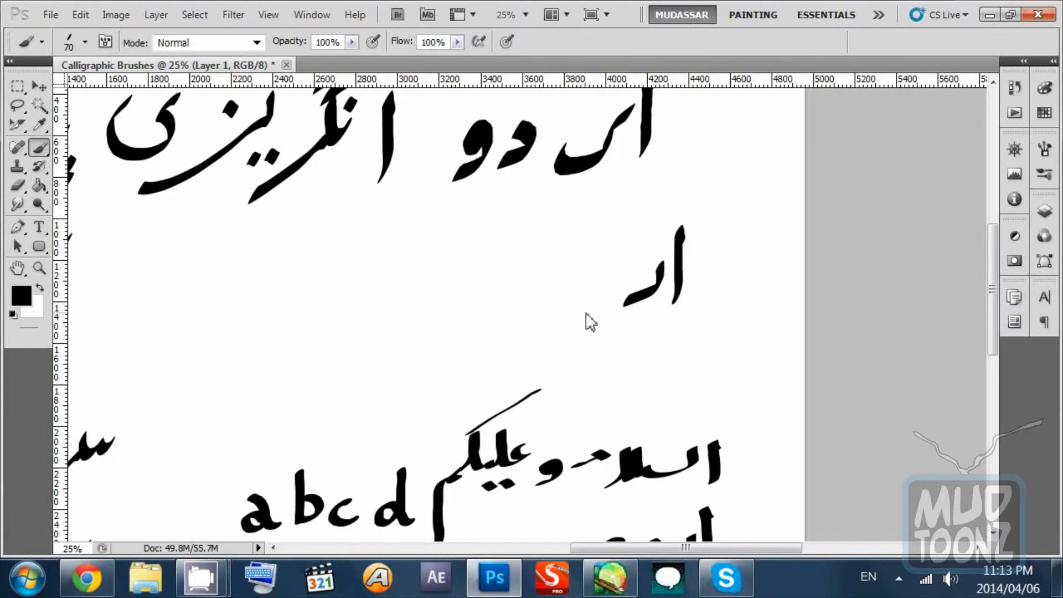
{"action": "key", "text": "ctrl+z"}
{"action": "mouse_move", "coordinate": [663, 260]}
{"action": "left_mouse_down"}
{"action": "mouse_move", "coordinate": [658, 280]}
{"action": "mouse_move", "coordinate": [626, 301]}
{"action": "mouse_move", "coordinate": [586, 283]}
{"action": "mouse_move", "coordinate": [557, 304]}
{"action": "mouse_move", "coordinate": [579, 283]}
{"action": "mouse_move", "coordinate": [560, 307]}
{"action": "left_mouse_up"}
{"action": "key", "text": "ctrl+z"}
{"action": "key", "text": "ctrl+z"}
{"action": "key", "text": "ctrl+z"}
Step: Write the word کراچی with its dots to the left of the new اردو
{"action": "mouse_move", "coordinate": [544, 253]}
{"action": "left_mouse_down"}
{"action": "mouse_move", "coordinate": [527, 279]}
{"action": "mouse_move", "coordinate": [431, 332]}
{"action": "left_mouse_up"}
{"action": "left_click_drag", "start_coordinate": [559, 221], "coordinate": [522, 258]}
{"action": "left_click_drag", "start_coordinate": [472, 226], "coordinate": [470, 274]}
{"action": "mouse_move", "coordinate": [387, 250]}
{"action": "left_mouse_down"}
{"action": "mouse_move", "coordinate": [349, 259]}
{"action": "mouse_move", "coordinate": [373, 243]}
{"action": "left_mouse_up"}
{"action": "mouse_move", "coordinate": [407, 273]}
{"action": "left_mouse_down"}
{"action": "mouse_move", "coordinate": [420, 289]}
{"action": "mouse_move", "coordinate": [431, 276]}
{"action": "left_mouse_up"}
Step: Write the word لاہور to the left of کراچی, redrawing strokes where needed
{"action": "left_click_drag", "start_coordinate": [302, 276], "coordinate": [385, 286]}
{"action": "mouse_move", "coordinate": [386, 251]}
{"action": "left_mouse_down"}
{"action": "mouse_move", "coordinate": [366, 304]}
{"action": "mouse_move", "coordinate": [332, 332]}
{"action": "mouse_move", "coordinate": [380, 280]}
{"action": "mouse_move", "coordinate": [359, 243]}
{"action": "left_mouse_up"}
{"action": "key", "text": "ctrl+z"}
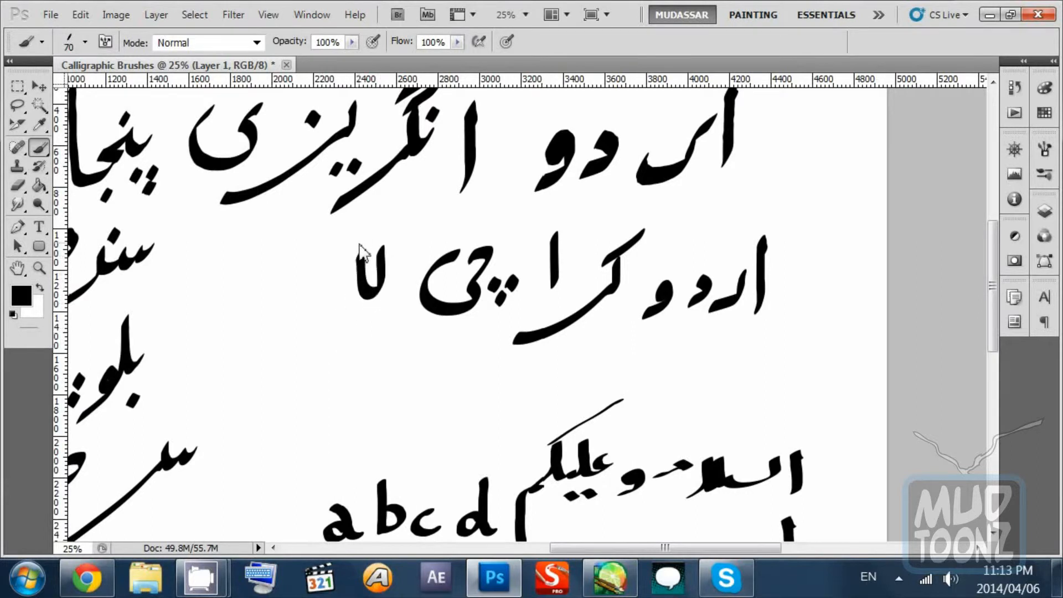
{"action": "left_click_drag", "start_coordinate": [356, 298], "coordinate": [341, 307]}
{"action": "mouse_move", "coordinate": [335, 262]}
{"action": "left_mouse_down"}
{"action": "mouse_move", "coordinate": [294, 286]}
{"action": "mouse_move", "coordinate": [273, 317]}
{"action": "left_mouse_up"}
{"action": "left_click_drag", "start_coordinate": [312, 293], "coordinate": [320, 302]}
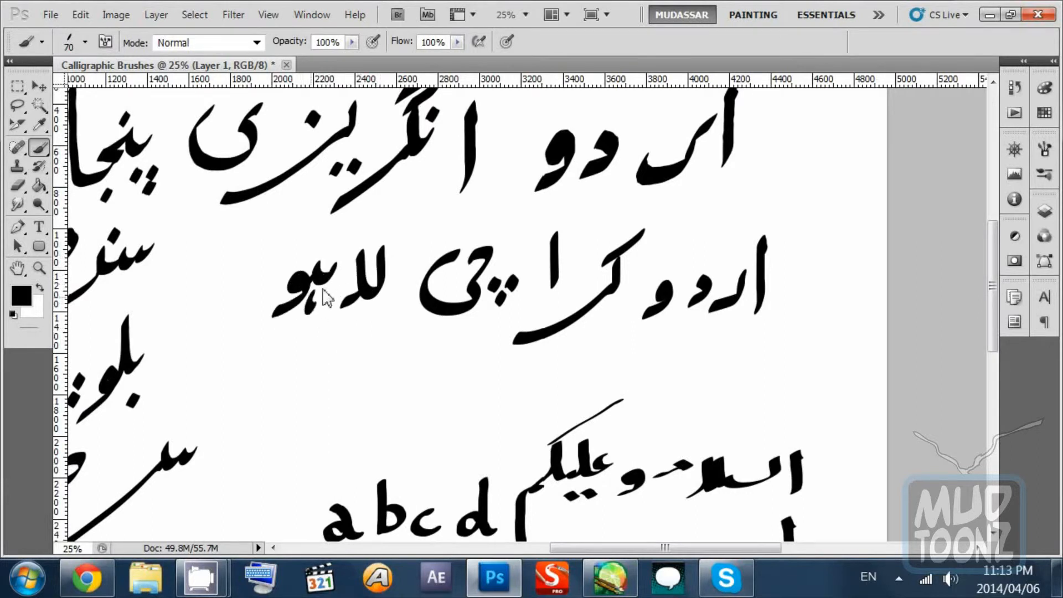
{"action": "mouse_move", "coordinate": [313, 245]}
{"action": "left_mouse_down"}
{"action": "mouse_move", "coordinate": [317, 260]}
{"action": "mouse_move", "coordinate": [222, 299]}
{"action": "left_mouse_up"}
{"action": "key", "text": "ctrl+z"}
{"action": "mouse_move", "coordinate": [278, 274]}
{"action": "left_mouse_down"}
{"action": "mouse_move", "coordinate": [255, 312]}
{"action": "mouse_move", "coordinate": [208, 306]}
{"action": "mouse_move", "coordinate": [240, 299]}
{"action": "left_mouse_up"}
{"action": "key", "text": "ctrl+z"}
Step: Write the word پشاور with its dots below کراچی
{"action": "scroll", "coordinate": [683, 332], "scroll_direction": "down", "scroll_amount": 3}
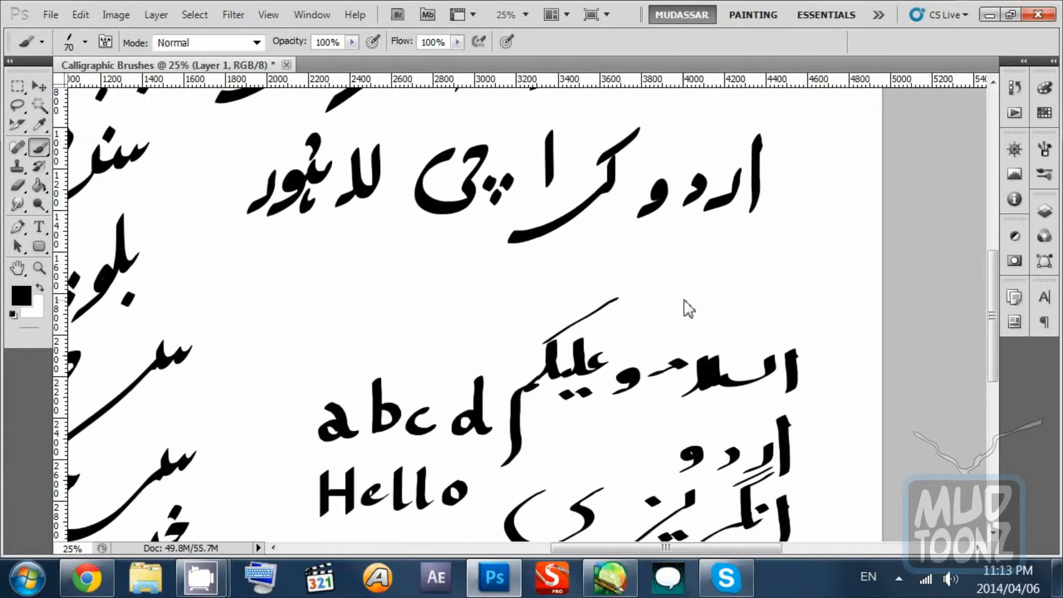
{"action": "mouse_move", "coordinate": [609, 234]}
{"action": "left_mouse_down"}
{"action": "mouse_move", "coordinate": [573, 287]}
{"action": "mouse_move", "coordinate": [537, 248]}
{"action": "left_mouse_up"}
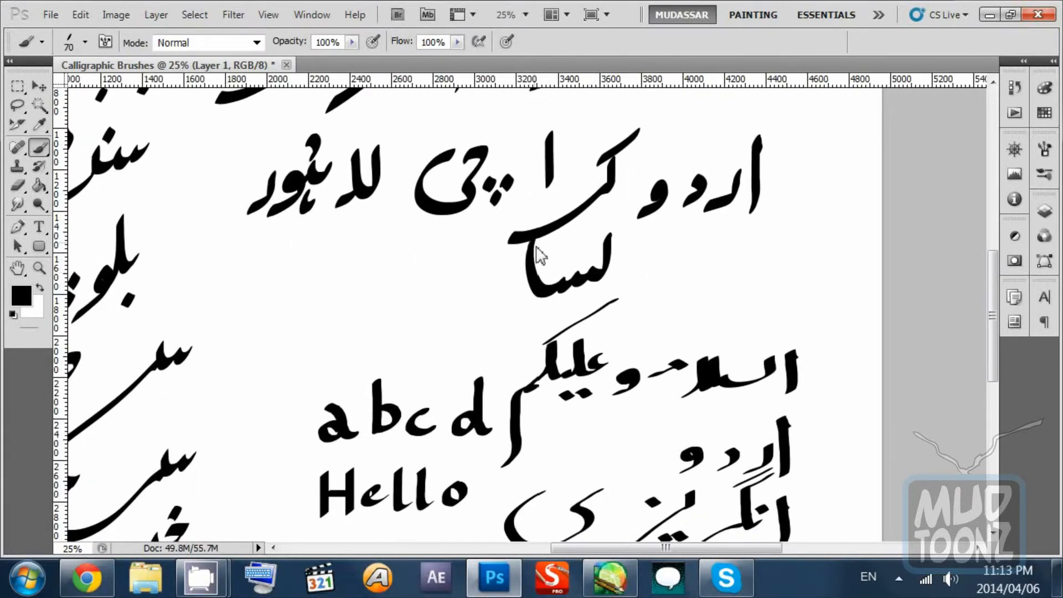
{"action": "mouse_move", "coordinate": [594, 290]}
{"action": "left_mouse_down"}
{"action": "mouse_move", "coordinate": [616, 293]}
{"action": "mouse_move", "coordinate": [614, 309]}
{"action": "left_mouse_up"}
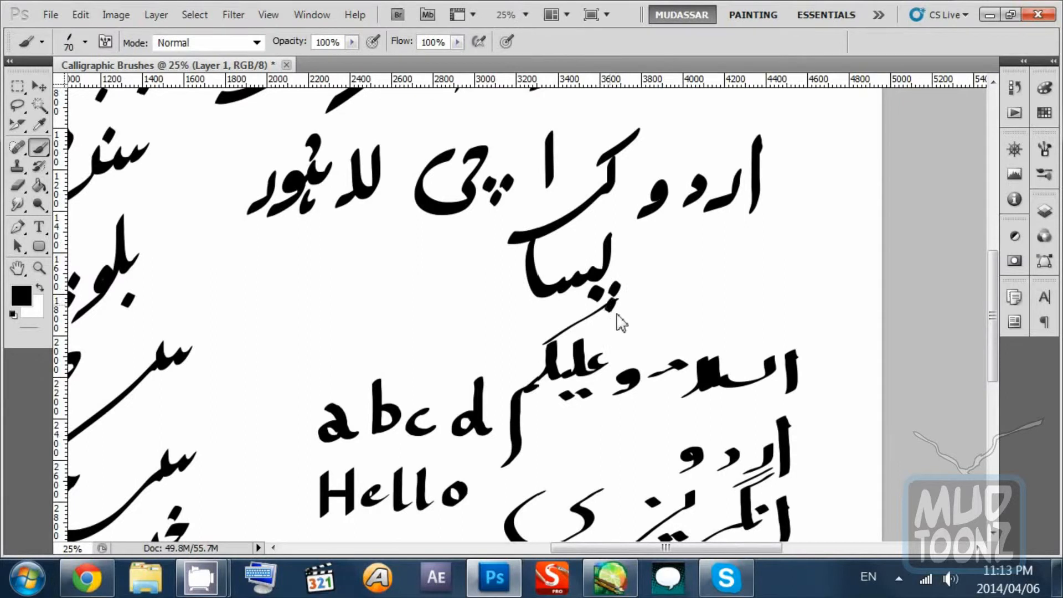
{"action": "mouse_move", "coordinate": [564, 256]}
{"action": "left_mouse_down"}
{"action": "mouse_move", "coordinate": [583, 258]}
{"action": "mouse_move", "coordinate": [576, 243]}
{"action": "left_mouse_up"}
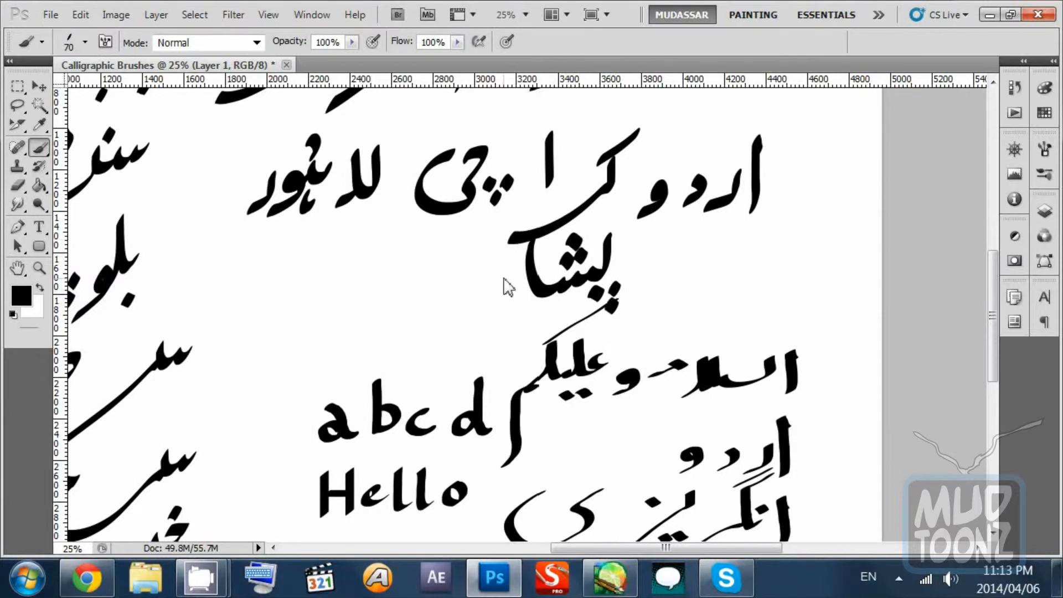
{"action": "mouse_move", "coordinate": [503, 278]}
{"action": "left_mouse_down"}
{"action": "mouse_move", "coordinate": [494, 298]}
{"action": "mouse_move", "coordinate": [434, 306]}
{"action": "mouse_move", "coordinate": [488, 275]}
{"action": "left_mouse_up"}
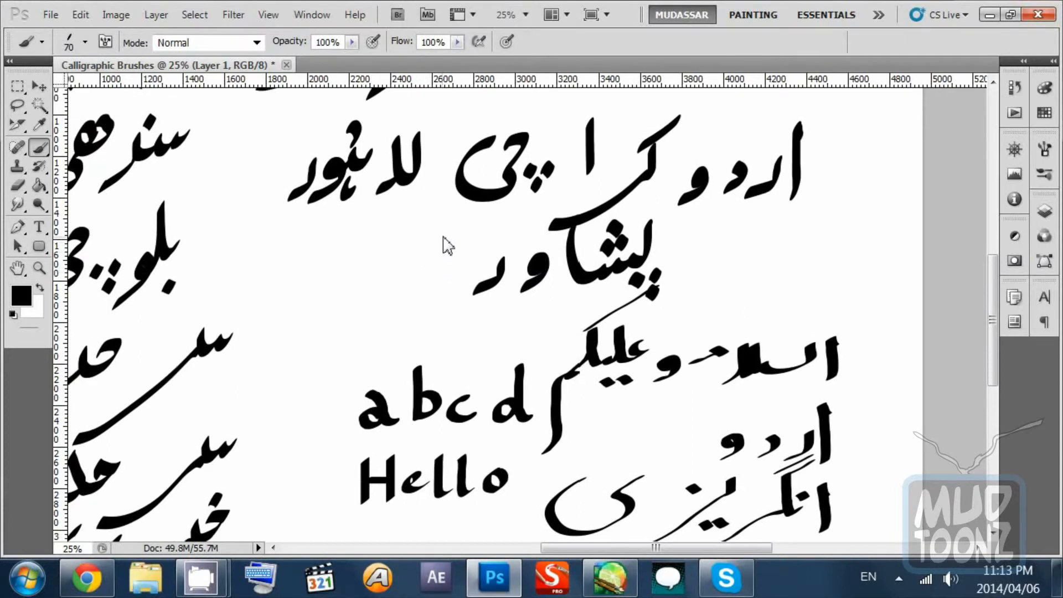
Step: Write پشاور again to the left of the first one, with an elongated ش stroke and its dots
{"action": "mouse_move", "coordinate": [448, 243]}
{"action": "left_mouse_down"}
{"action": "mouse_move", "coordinate": [399, 284]}
{"action": "mouse_move", "coordinate": [333, 233]}
{"action": "left_mouse_up"}
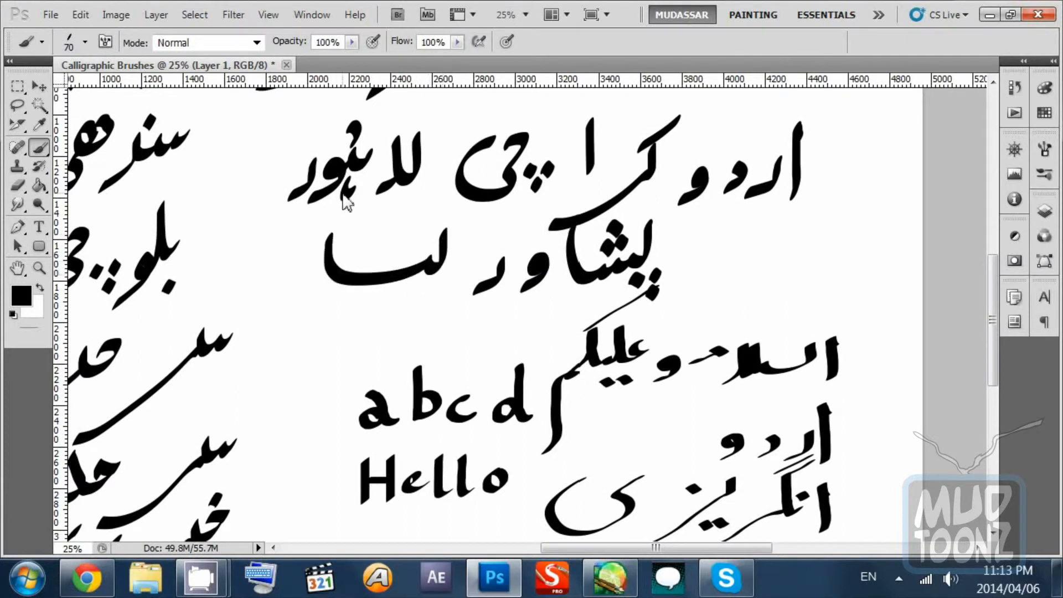
{"action": "left_click", "coordinate": [435, 295]}
{"action": "left_click", "coordinate": [449, 290]}
{"action": "left_click", "coordinate": [448, 308]}
{"action": "left_click", "coordinate": [373, 242]}
{"action": "left_click", "coordinate": [388, 242]}
{"action": "left_click", "coordinate": [376, 222]}
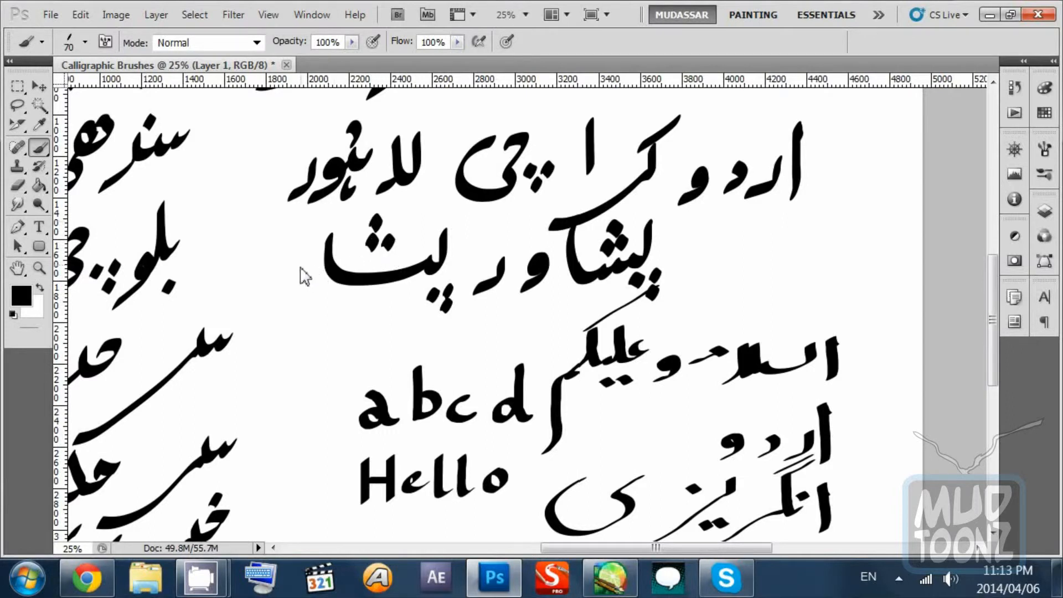
{"action": "mouse_move", "coordinate": [300, 266]}
{"action": "left_mouse_down"}
{"action": "mouse_move", "coordinate": [286, 289]}
{"action": "mouse_move", "coordinate": [248, 289]}
{"action": "left_mouse_up"}
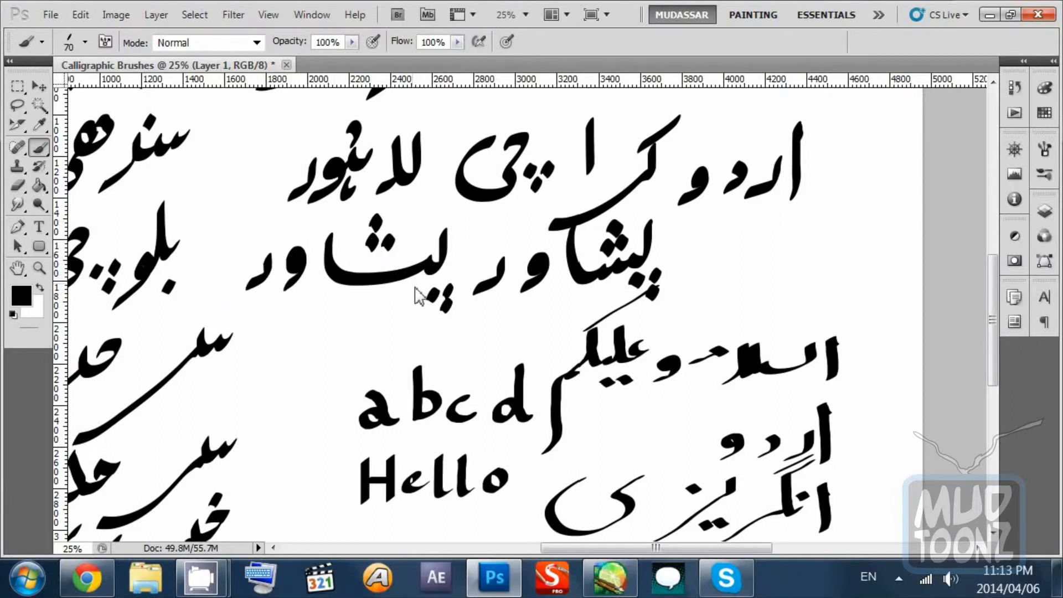
Step: Write the word کوئٹہ below the elongated پشاور
{"action": "scroll", "coordinate": [454, 266], "scroll_direction": "down", "scroll_amount": 5}
{"action": "scroll", "coordinate": [515, 249], "scroll_direction": "up", "scroll_amount": 3}
{"action": "left_click_drag", "start_coordinate": [533, 256], "coordinate": [504, 322]}
{"action": "mouse_move", "coordinate": [713, 268]}
{"action": "left_mouse_down"}
{"action": "mouse_move", "coordinate": [698, 247]}
{"action": "mouse_move", "coordinate": [694, 254]}
{"action": "mouse_move", "coordinate": [691, 230]}
{"action": "left_mouse_up"}
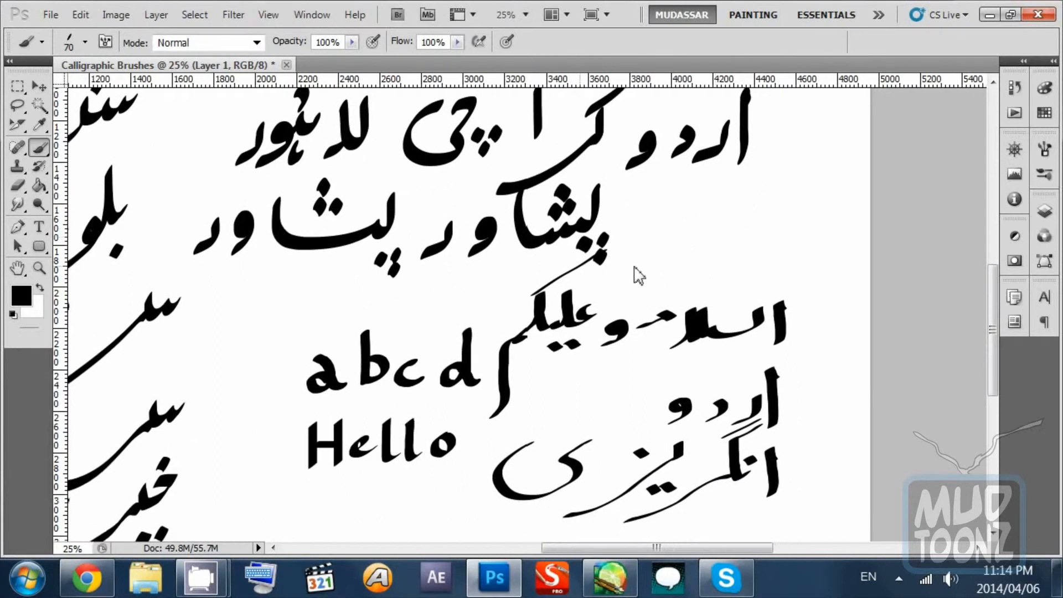
{"action": "scroll", "coordinate": [636, 273], "scroll_direction": "left", "scroll_amount": 3}
{"action": "left_click_drag", "start_coordinate": [523, 306], "coordinate": [535, 286]}
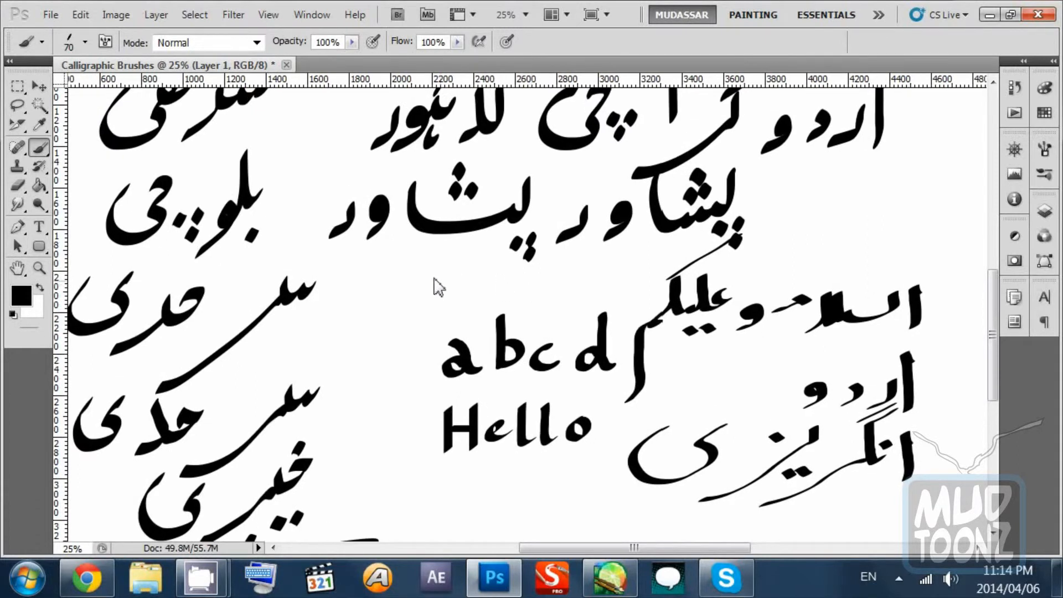
{"action": "mouse_move", "coordinate": [459, 253]}
{"action": "left_mouse_down"}
{"action": "mouse_move", "coordinate": [458, 280]}
{"action": "mouse_move", "coordinate": [437, 310]}
{"action": "mouse_move", "coordinate": [388, 322]}
{"action": "left_mouse_up"}
{"action": "left_click_drag", "start_coordinate": [493, 234], "coordinate": [356, 303]}
{"action": "mouse_move", "coordinate": [381, 237]}
{"action": "left_mouse_down"}
{"action": "mouse_move", "coordinate": [386, 261]}
{"action": "mouse_move", "coordinate": [375, 256]}
{"action": "left_mouse_up"}
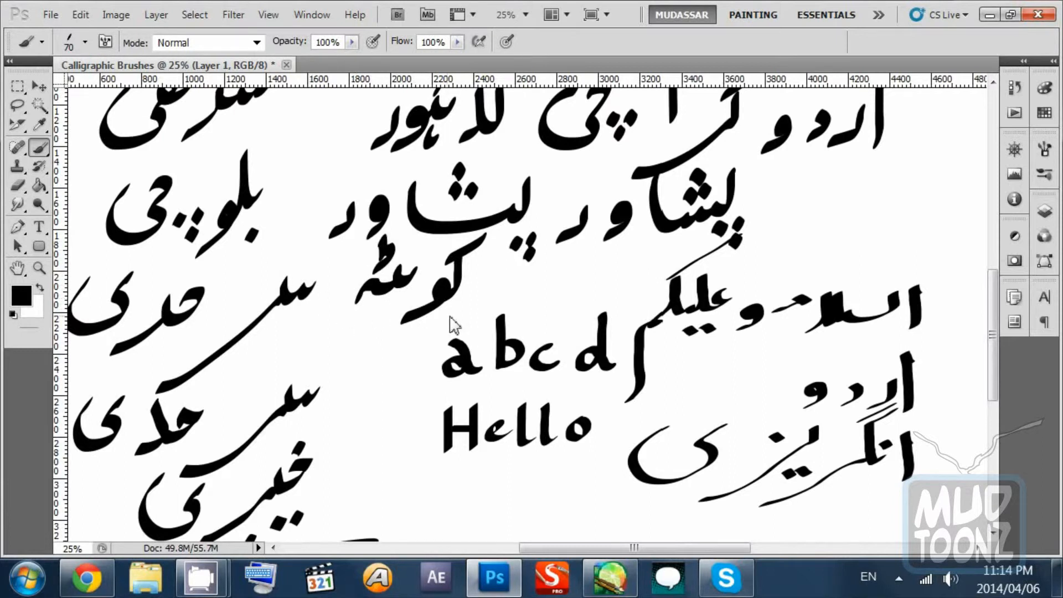
Step: Write کوئٹہ a second time below the word Hello
{"action": "scroll", "coordinate": [459, 299], "scroll_direction": "down", "scroll_amount": 5}
{"action": "scroll", "coordinate": [477, 285], "scroll_direction": "down", "scroll_amount": 1}
{"action": "mouse_move", "coordinate": [580, 245]}
{"action": "left_mouse_down"}
{"action": "mouse_move", "coordinate": [559, 279]}
{"action": "mouse_move", "coordinate": [507, 317]}
{"action": "left_mouse_up"}
{"action": "mouse_move", "coordinate": [604, 213]}
{"action": "left_mouse_down"}
{"action": "mouse_move", "coordinate": [575, 250]}
{"action": "mouse_move", "coordinate": [515, 264]}
{"action": "mouse_move", "coordinate": [403, 315]}
{"action": "left_mouse_up"}
{"action": "mouse_move", "coordinate": [458, 230]}
{"action": "left_mouse_down"}
{"action": "mouse_move", "coordinate": [455, 255]}
{"action": "mouse_move", "coordinate": [468, 267]}
{"action": "left_mouse_up"}
Step: Scale all the lettering on the layer down to 37.45% in the canvas's lower-right corner
{"action": "left_click_drag", "start_coordinate": [743, 163], "coordinate": [507, 316]}
{"action": "left_click_drag", "start_coordinate": [562, 316], "coordinate": [619, 202]}
{"action": "left_click_drag", "start_coordinate": [692, 111], "coordinate": [611, 342]}
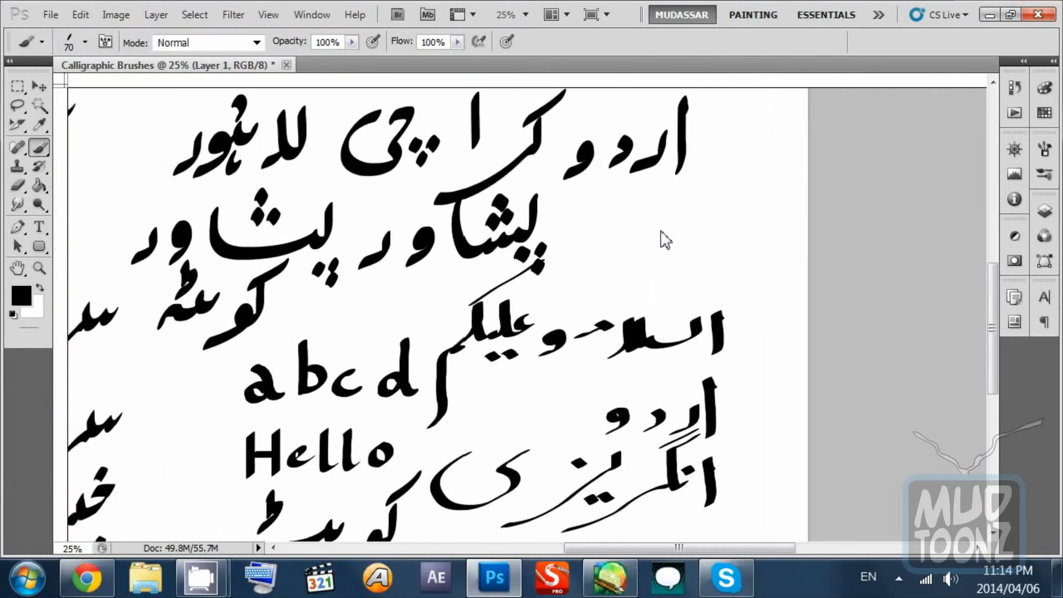
{"action": "key", "text": "ctrl+minus"}
{"action": "key", "text": "ctrl+minus"}
{"action": "key", "text": "ctrl+minus"}
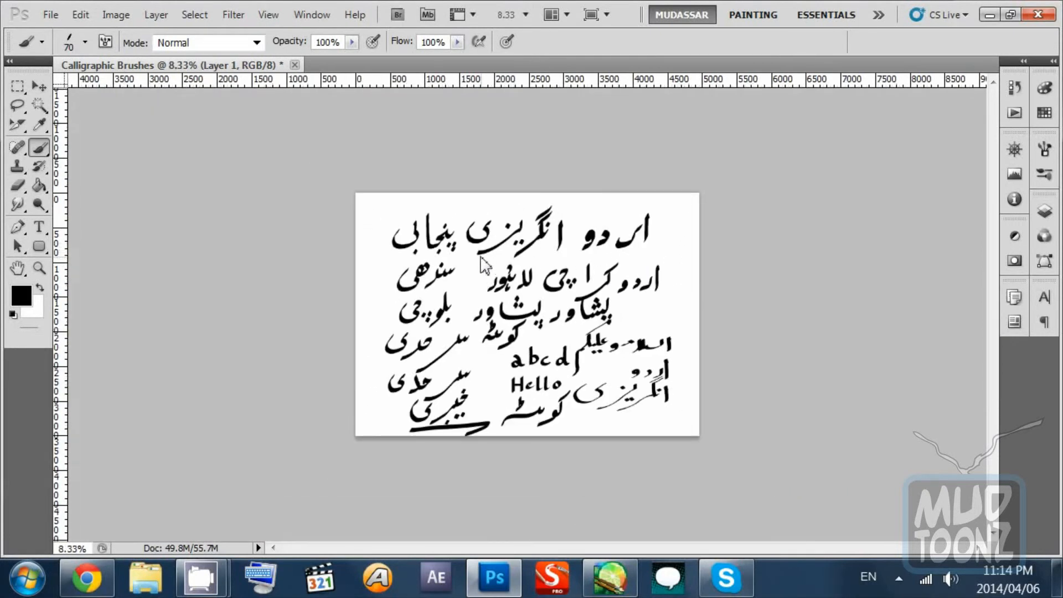
{"action": "key", "text": "ctrl+t"}
{"action": "left_click_drag", "start_coordinate": [386, 205], "coordinate": [564, 350]}
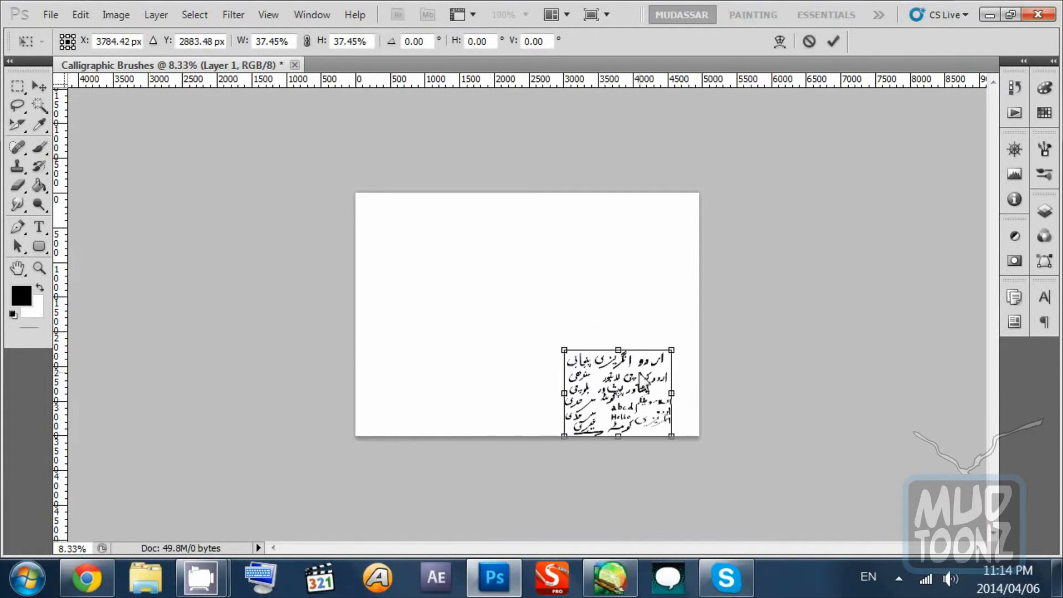
{"action": "key", "text": "Return"}
Step: Apply the scaling of the lettering, then enable Shape Dynamics on the brush with the size jitter control set to Pen Pressure
{"action": "key", "text": "ctrl+plus"}
{"action": "key", "text": "ctrl+plus"}
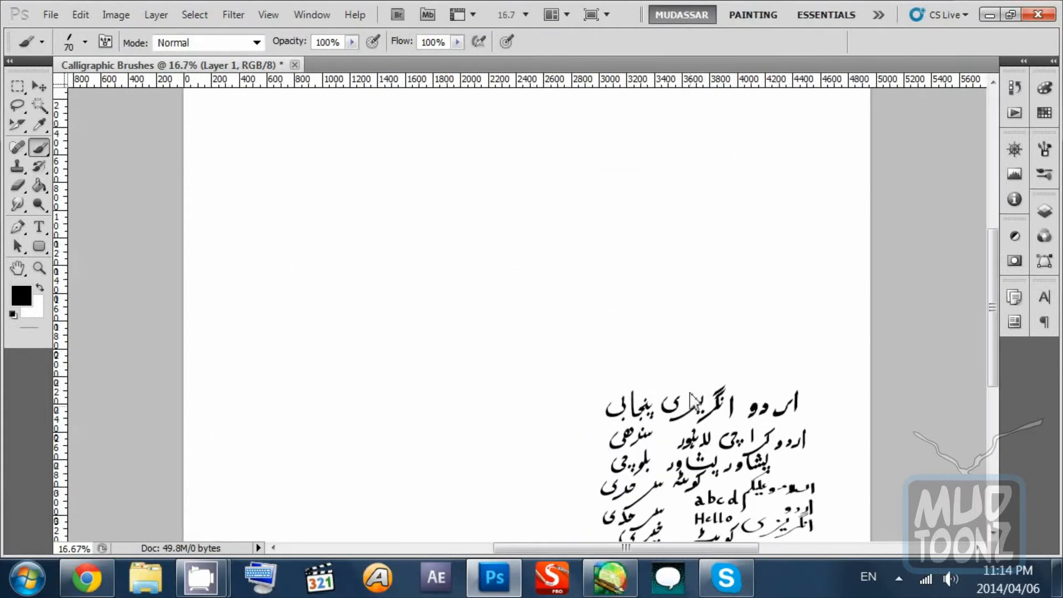
{"action": "left_click_drag", "start_coordinate": [690, 394], "coordinate": [698, 314]}
{"action": "left_click_drag", "start_coordinate": [696, 180], "coordinate": [689, 229]}
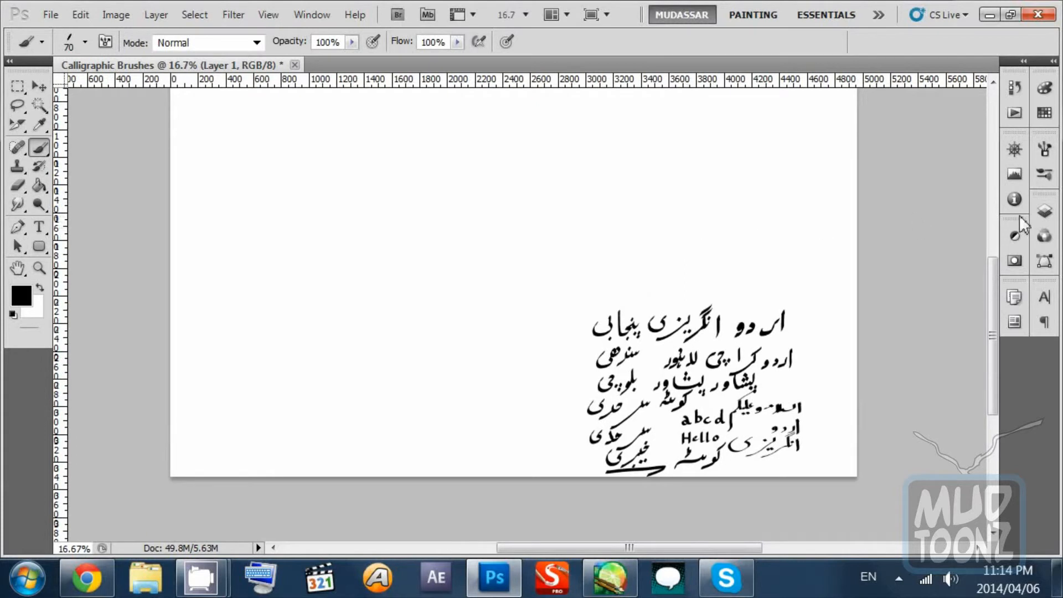
{"action": "key", "text": "Tab"}
{"action": "key", "text": "Tab"}
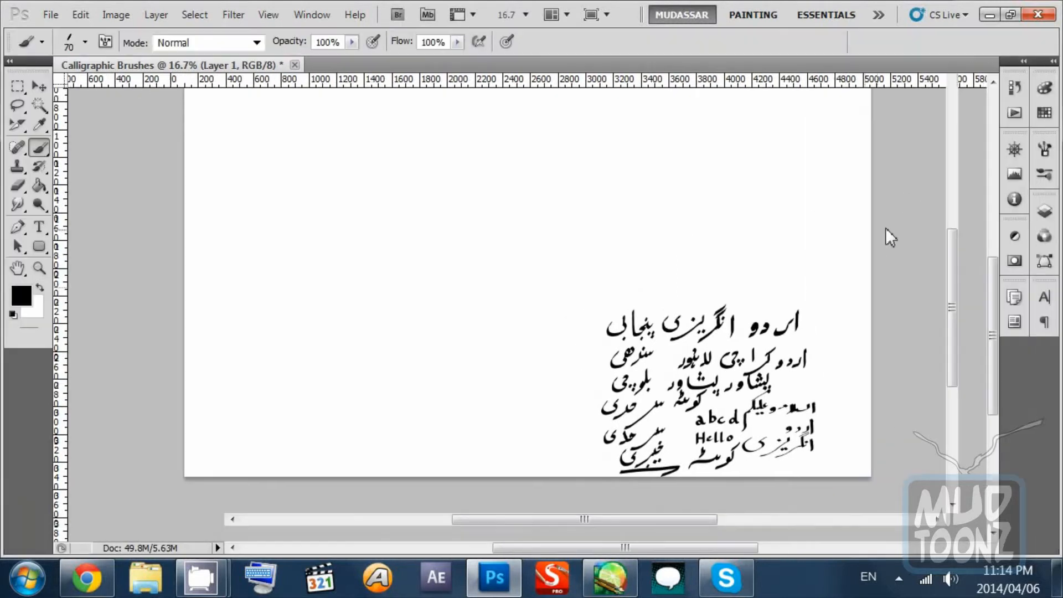
{"action": "key", "text": "F5"}
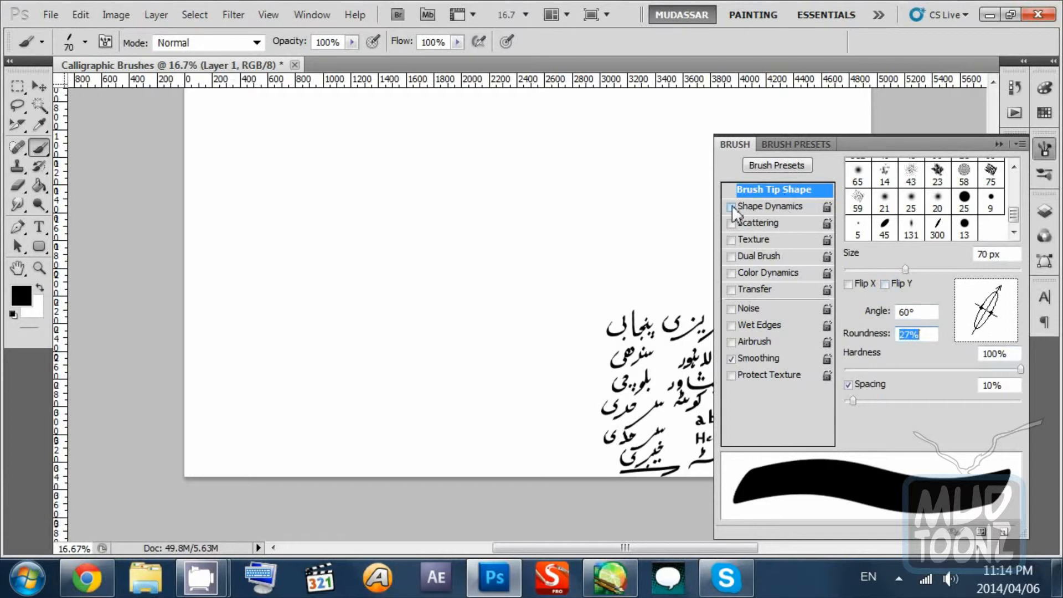
{"action": "left_click", "coordinate": [747, 207]}
{"action": "left_click", "coordinate": [908, 197]}
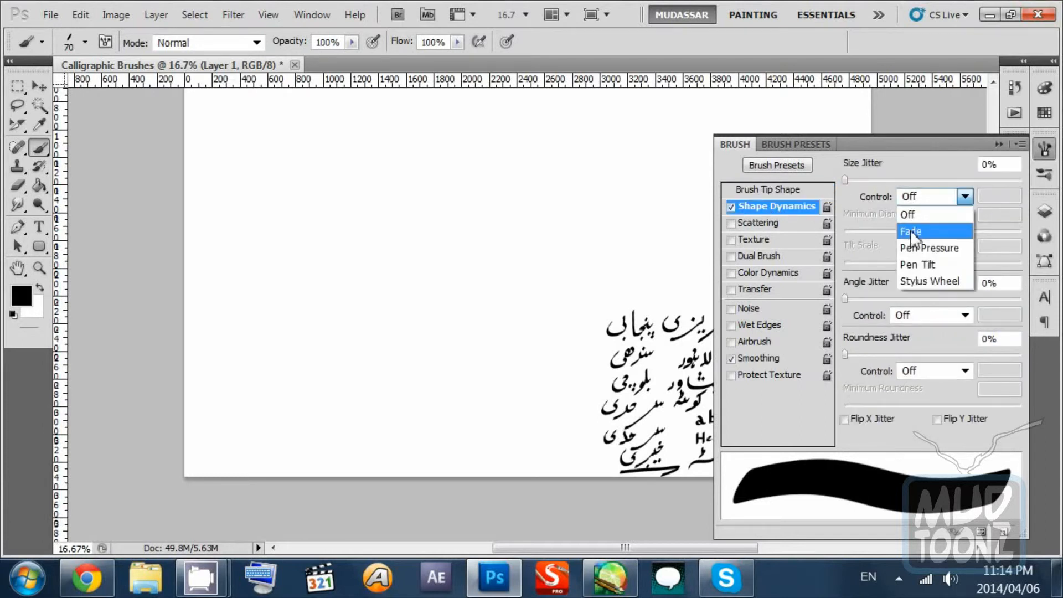
{"action": "left_click", "coordinate": [920, 248]}
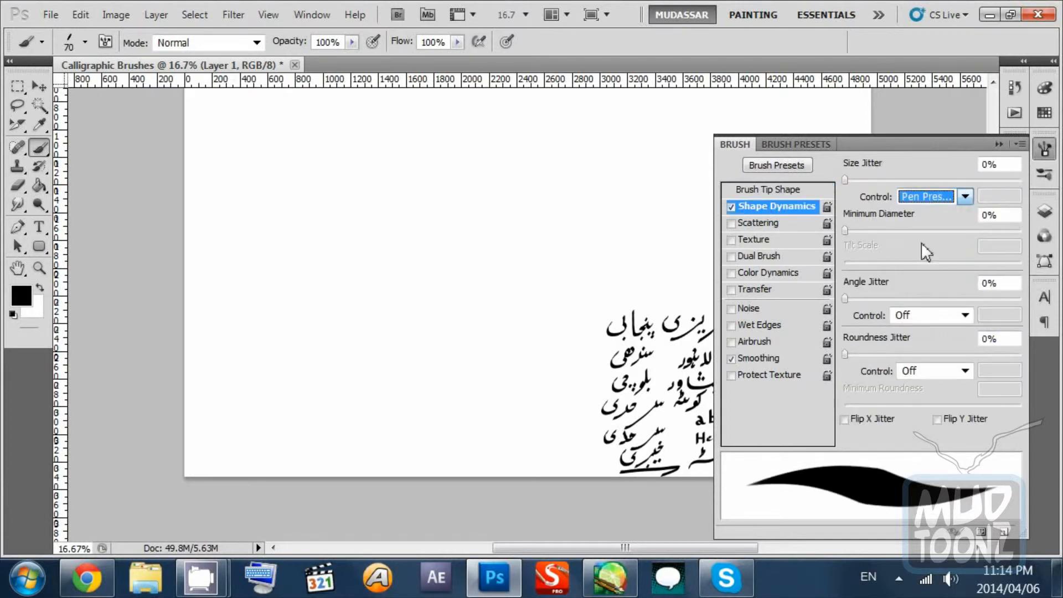
{"action": "left_click", "coordinate": [998, 145]}
Step: Review the angle and roundness in the Brush Tip Shape settings of the calligraphic brush
{"action": "key", "text": "ctrl+plus"}
{"action": "key", "text": "ctrl+plus"}
{"action": "key", "text": "ctrl+plus"}
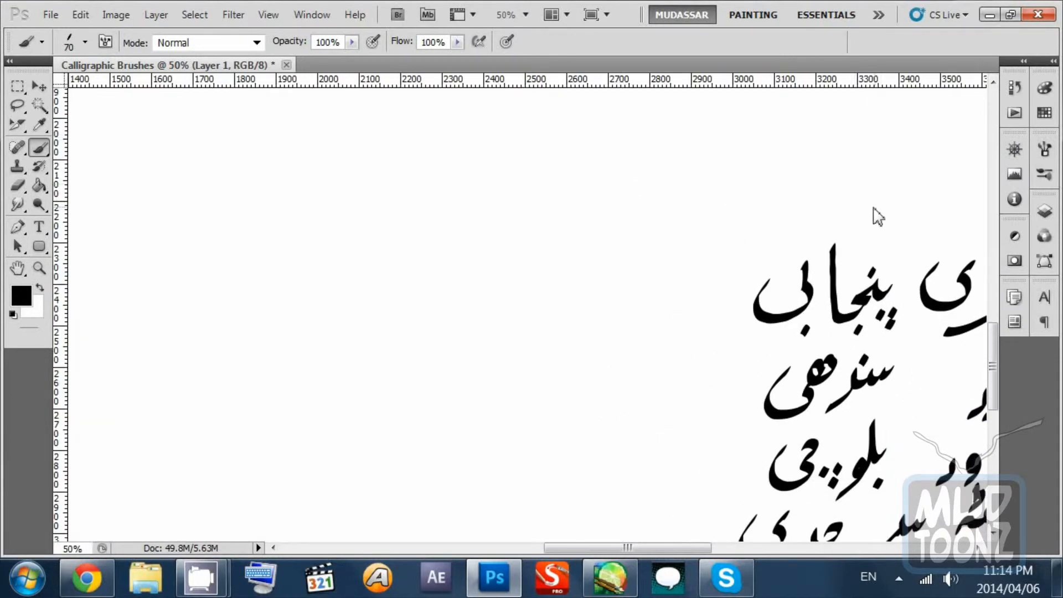
{"action": "key", "text": "F5"}
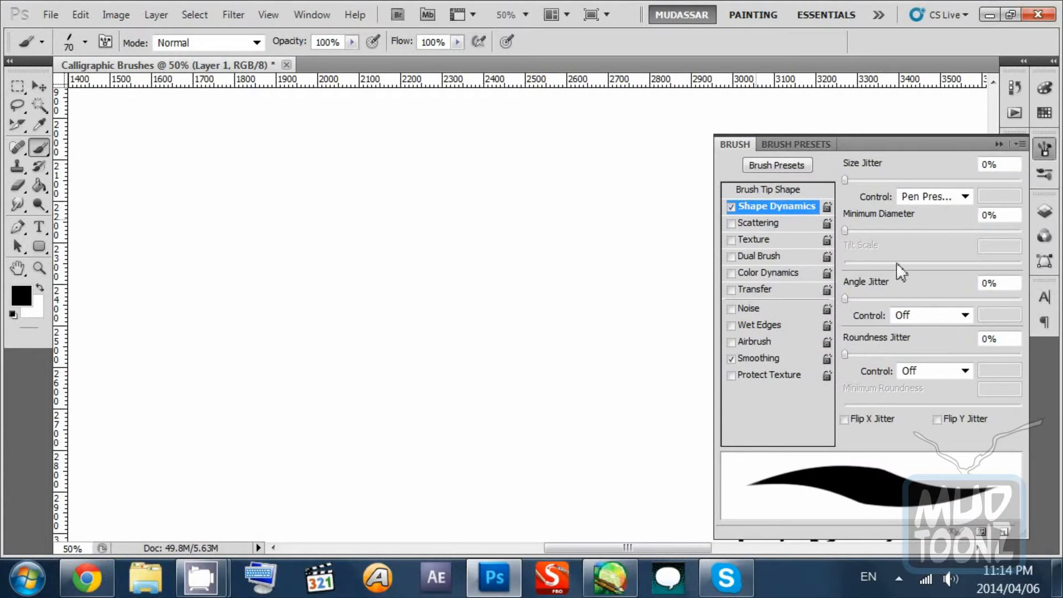
{"action": "left_click", "coordinate": [776, 190]}
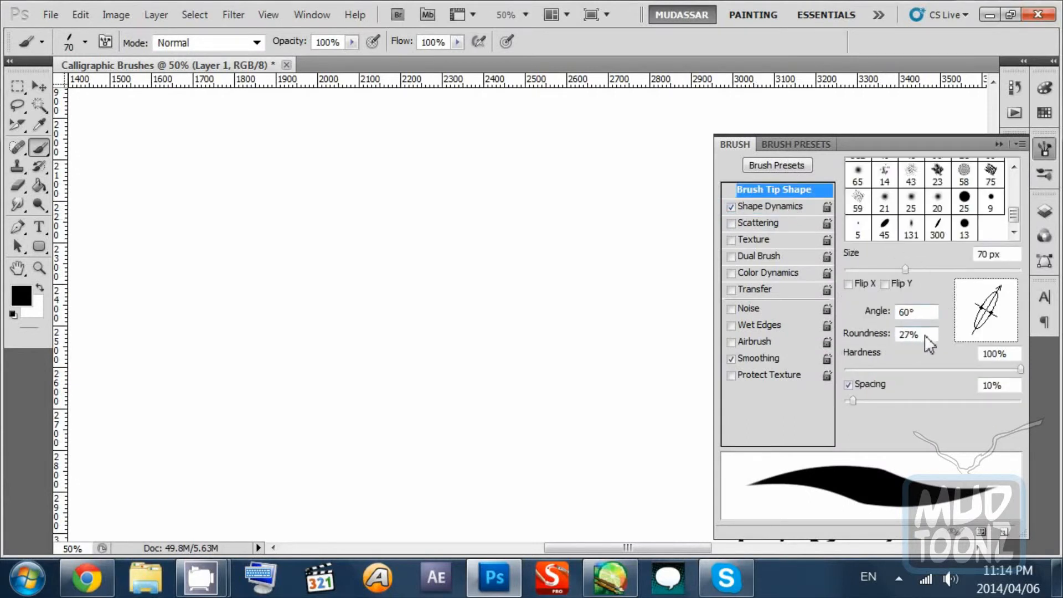
{"action": "left_click_drag", "start_coordinate": [925, 334], "coordinate": [926, 334]}
{"action": "left_click", "coordinate": [793, 59]}
{"action": "key", "text": "F5"}
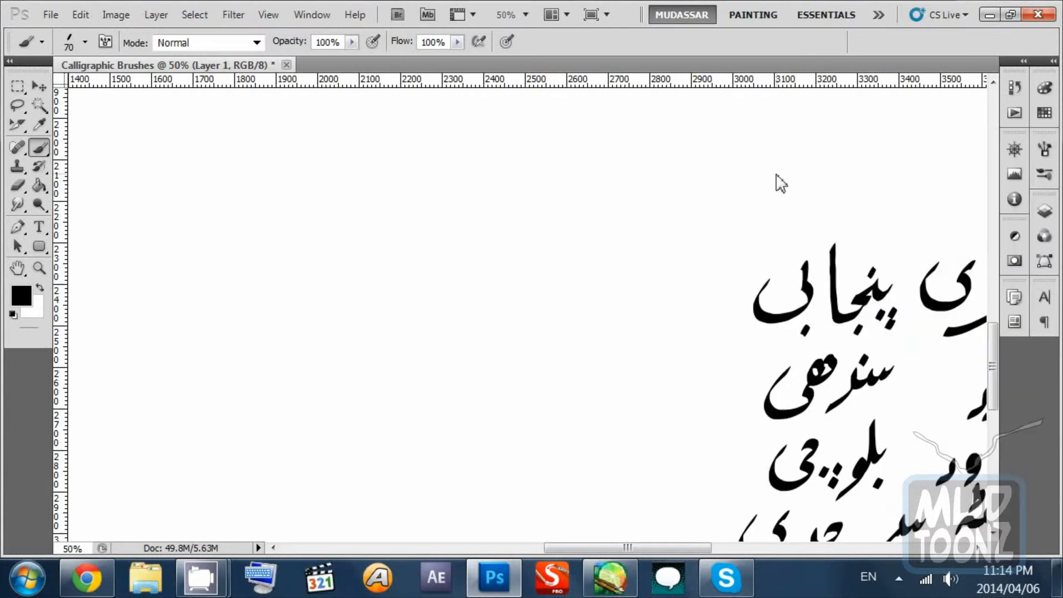
Step: Try out the pressure-sensitive brush at 70 px by writing the letter د in the blank area beside پنجابی
{"action": "scroll", "coordinate": [563, 237], "scroll_direction": "down", "scroll_amount": 3}
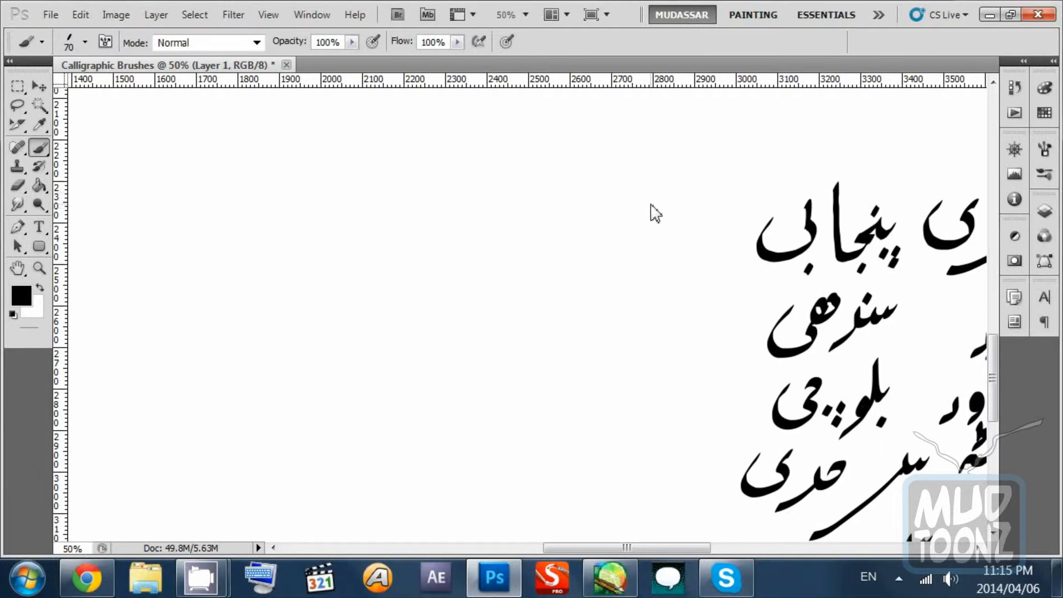
{"action": "scroll", "coordinate": [701, 233], "scroll_direction": "left", "scroll_amount": 1}
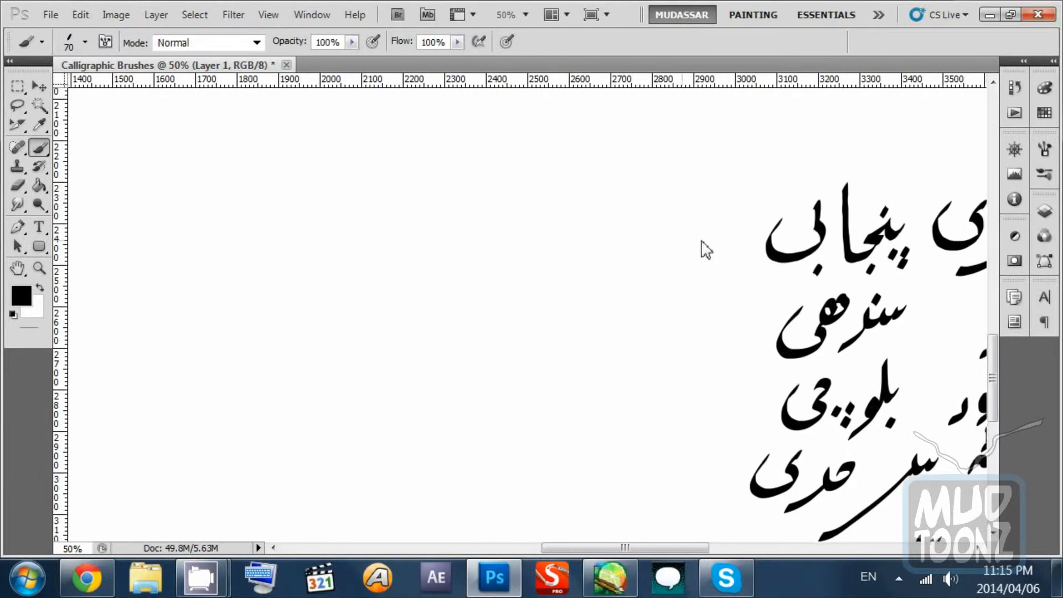
{"action": "mouse_move", "coordinate": [645, 236]}
{"action": "left_mouse_down"}
{"action": "mouse_move", "coordinate": [670, 235]}
{"action": "mouse_move", "coordinate": [655, 251]}
{"action": "left_mouse_up"}
{"action": "key", "text": "ctrl+z"}
{"action": "key", "text": "ctrl+z"}
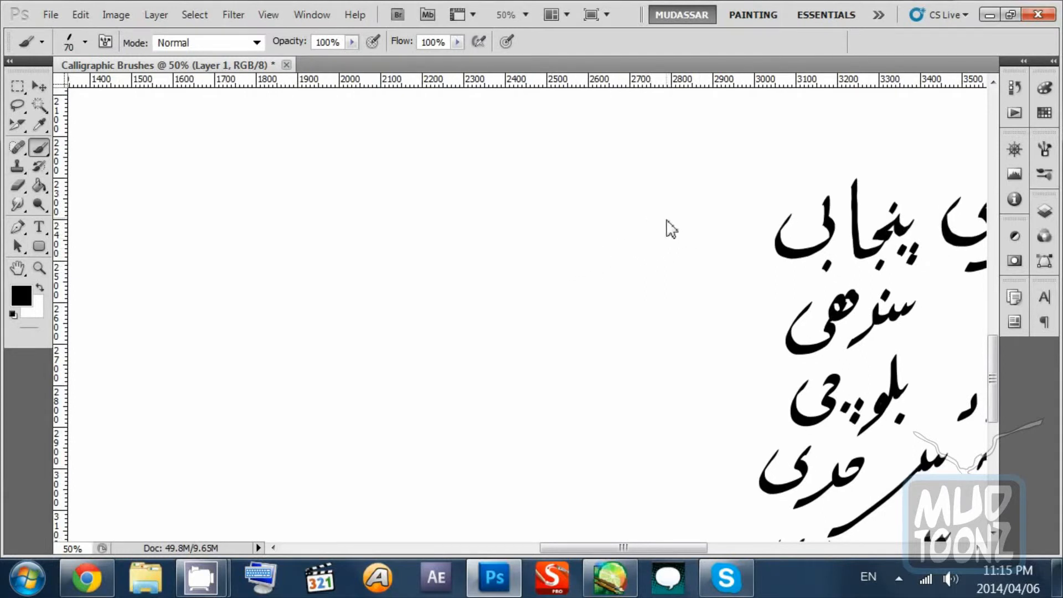
{"action": "left_click_drag", "start_coordinate": [654, 213], "coordinate": [637, 252]}
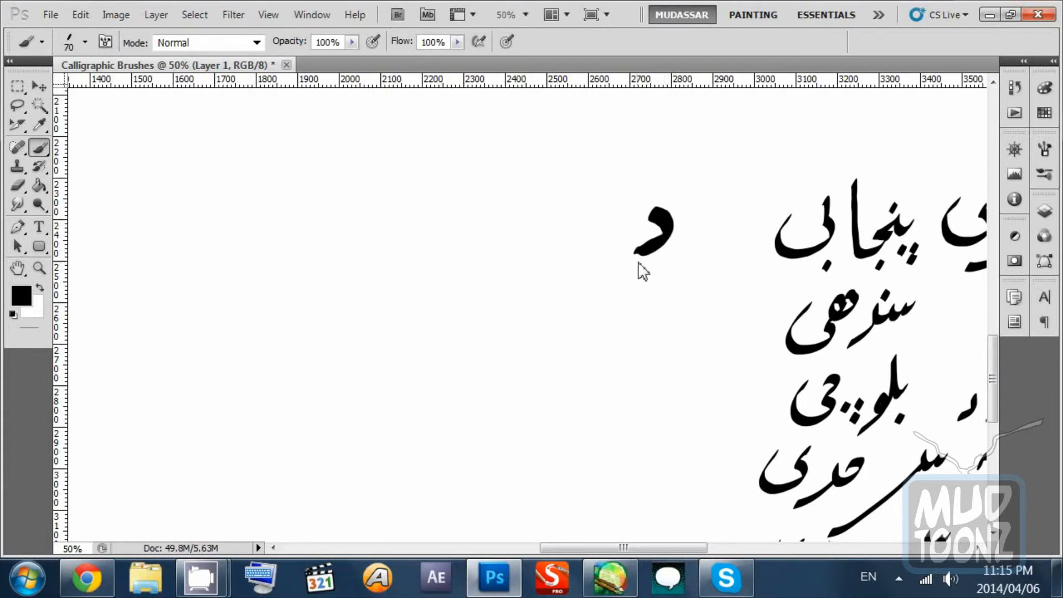
Step: Try refining the tail tip of the letter د with short brush strokes, then undo the letter
{"action": "key", "text": "ctrl+plus"}
{"action": "key", "text": "ctrl+plus"}
{"action": "key", "text": "ctrl+plus"}
{"action": "mouse_move", "coordinate": [781, 204]}
{"action": "left_mouse_down"}
{"action": "mouse_move", "coordinate": [691, 257]}
{"action": "mouse_move", "coordinate": [617, 260]}
{"action": "left_mouse_up"}
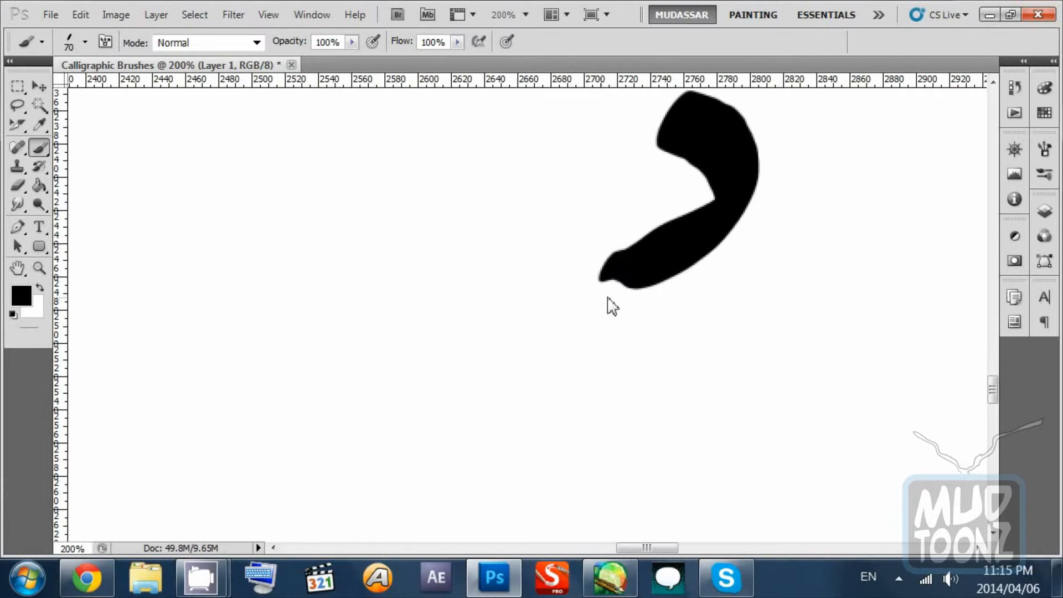
{"action": "key", "text": "ctrl+minus"}
{"action": "key", "text": "ctrl+minus"}
{"action": "key", "text": "ctrl+minus"}
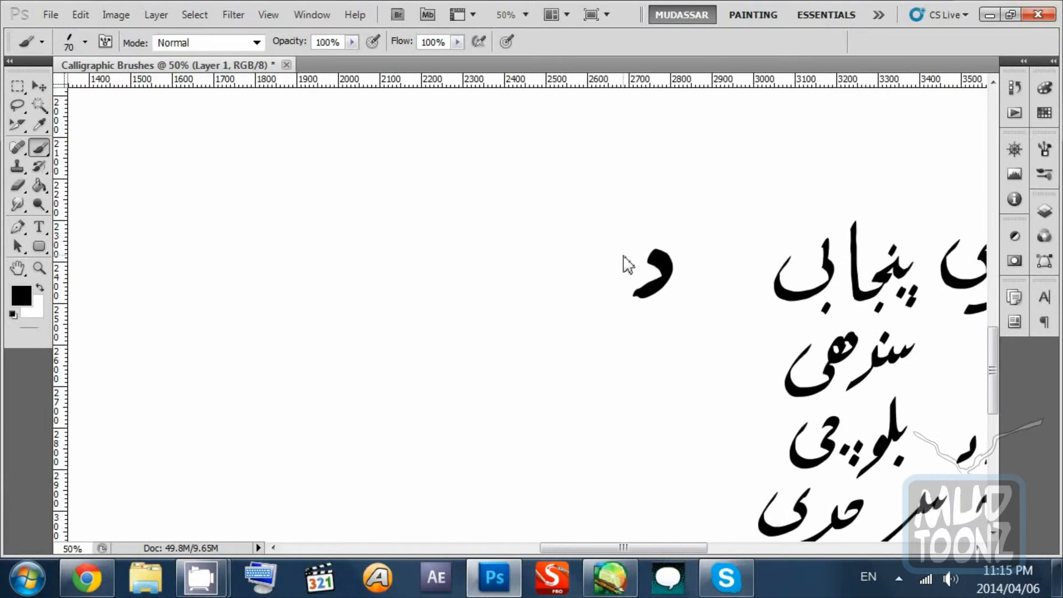
{"action": "key", "text": "ctrl+plus"}
{"action": "key", "text": "ctrl+plus"}
{"action": "key", "text": "ctrl+plus"}
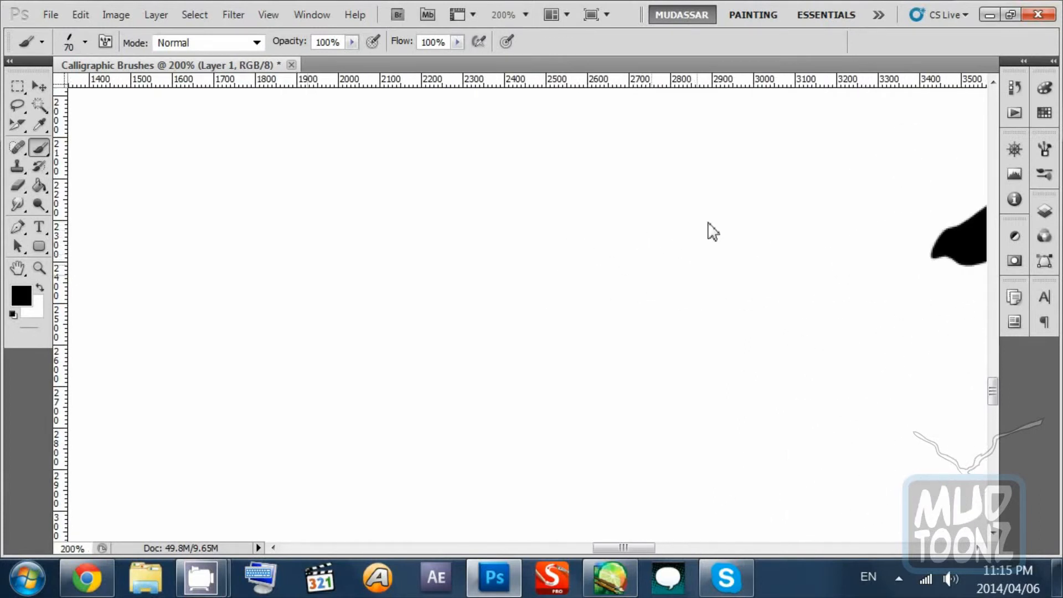
{"action": "mouse_move", "coordinate": [788, 219]}
{"action": "left_mouse_down"}
{"action": "mouse_move", "coordinate": [546, 268]}
{"action": "mouse_move", "coordinate": [534, 260]}
{"action": "left_mouse_up"}
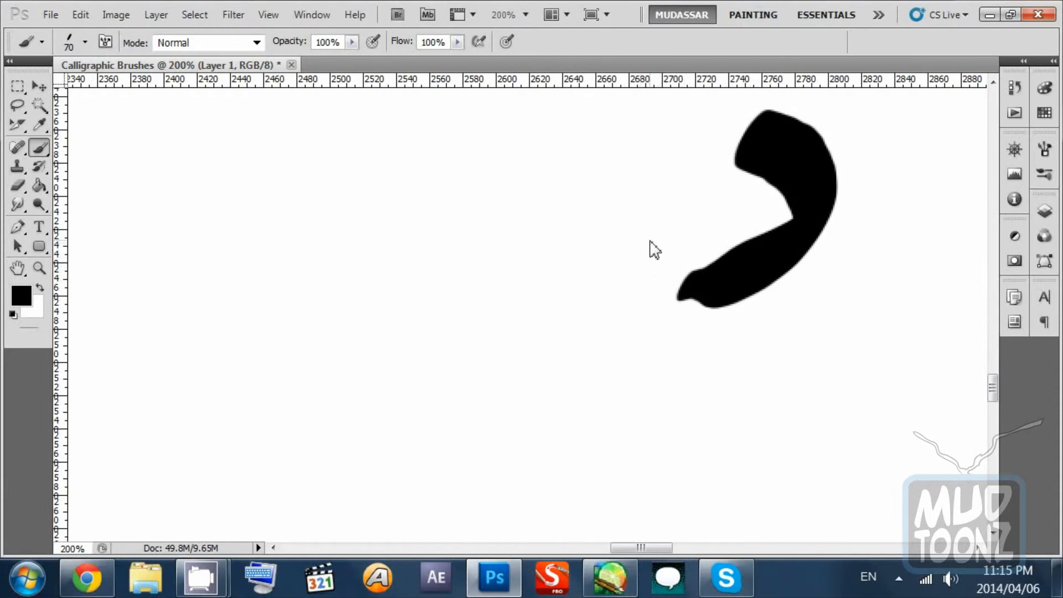
{"action": "left_click_drag", "start_coordinate": [705, 233], "coordinate": [636, 330]}
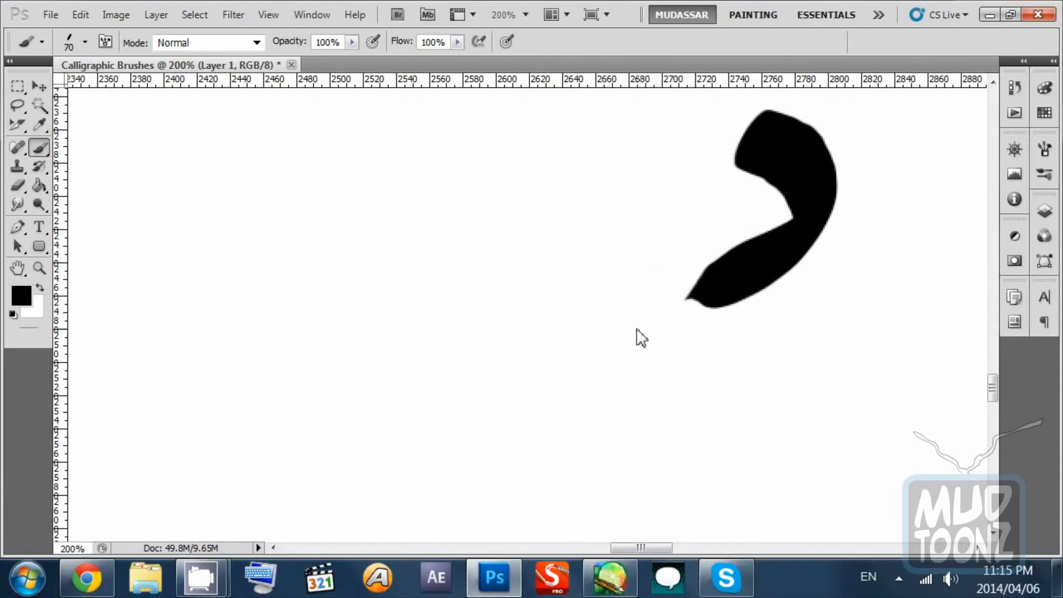
{"action": "left_click_drag", "start_coordinate": [709, 243], "coordinate": [653, 337]}
{"action": "left_click_drag", "start_coordinate": [591, 221], "coordinate": [567, 320]}
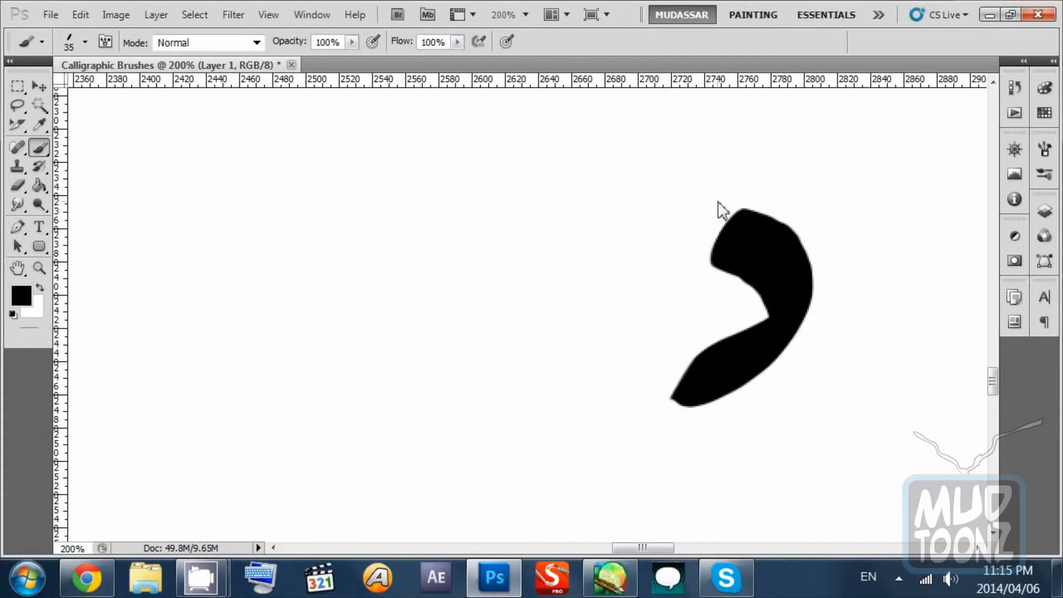
{"action": "key", "text": "ctrl+z"}
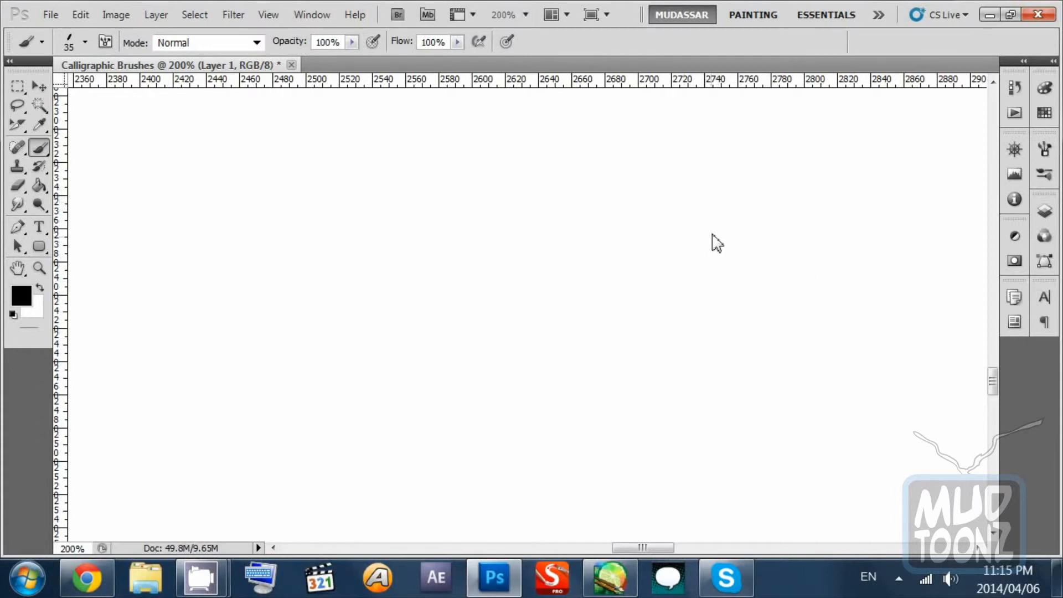
Step: Reduce the brush size to 8 px and write the small letters a b c d e in the empty area
{"action": "key", "text": "bracketleft"}
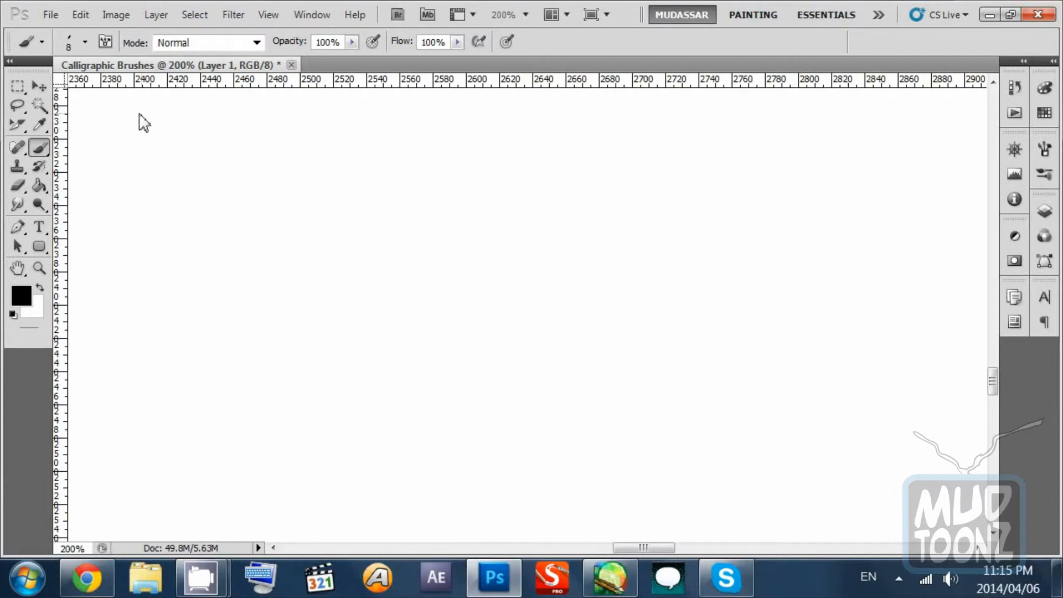
{"action": "mouse_move", "coordinate": [127, 125]}
{"action": "left_mouse_down"}
{"action": "mouse_move", "coordinate": [135, 117]}
{"action": "mouse_move", "coordinate": [146, 145]}
{"action": "mouse_move", "coordinate": [136, 168]}
{"action": "mouse_move", "coordinate": [130, 145]}
{"action": "mouse_move", "coordinate": [155, 162]}
{"action": "left_mouse_up"}
{"action": "mouse_move", "coordinate": [178, 101]}
{"action": "left_mouse_down"}
{"action": "mouse_move", "coordinate": [175, 152]}
{"action": "mouse_move", "coordinate": [191, 163]}
{"action": "mouse_move", "coordinate": [178, 162]}
{"action": "left_mouse_up"}
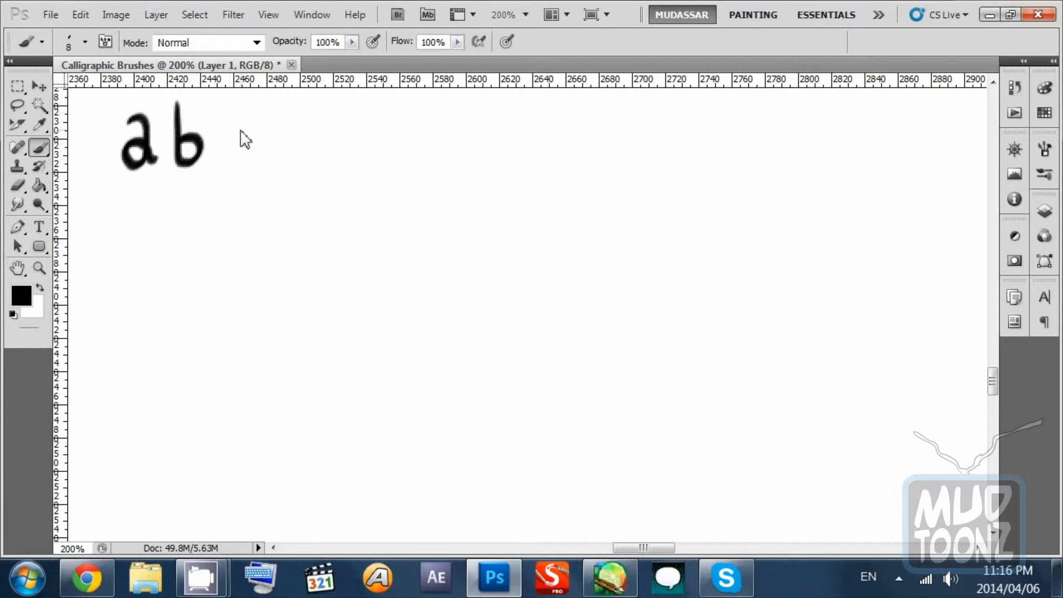
{"action": "mouse_move", "coordinate": [231, 130]}
{"action": "left_mouse_down"}
{"action": "mouse_move", "coordinate": [230, 166]}
{"action": "mouse_move", "coordinate": [250, 160]}
{"action": "left_mouse_up"}
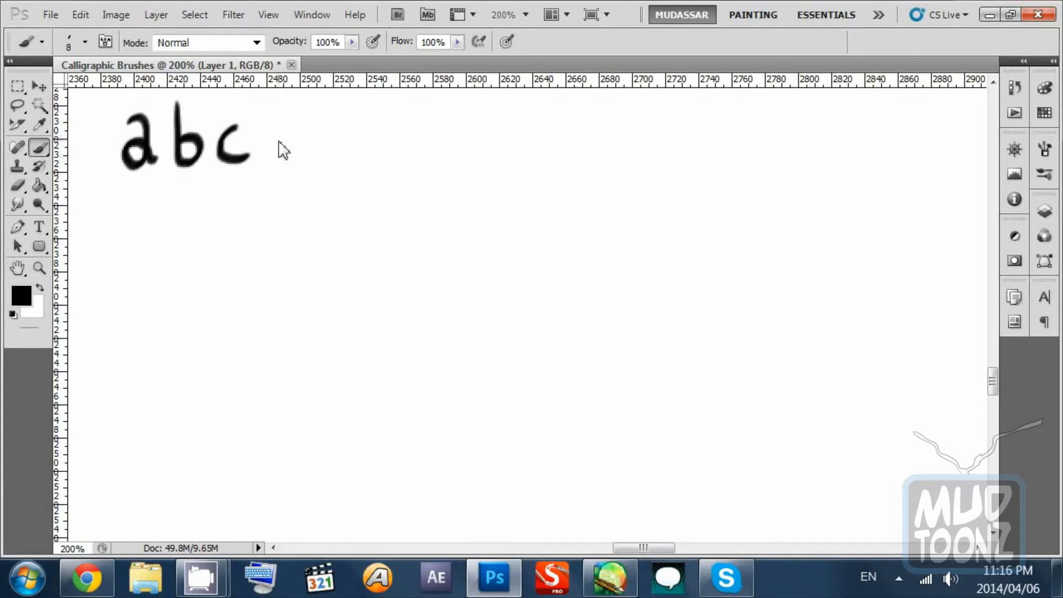
{"action": "mouse_move", "coordinate": [289, 130]}
{"action": "left_mouse_down"}
{"action": "mouse_move", "coordinate": [267, 153]}
{"action": "mouse_move", "coordinate": [277, 158]}
{"action": "mouse_move", "coordinate": [289, 139]}
{"action": "left_mouse_up"}
{"action": "mouse_move", "coordinate": [294, 102]}
{"action": "left_mouse_down"}
{"action": "mouse_move", "coordinate": [294, 161]}
{"action": "mouse_move", "coordinate": [308, 163]}
{"action": "left_mouse_up"}
{"action": "key", "text": "ctrl+z"}
{"action": "mouse_move", "coordinate": [295, 95]}
{"action": "left_mouse_down"}
{"action": "mouse_move", "coordinate": [308, 160]}
{"action": "mouse_move", "coordinate": [350, 131]}
{"action": "mouse_move", "coordinate": [328, 149]}
{"action": "mouse_move", "coordinate": [357, 150]}
{"action": "left_mouse_up"}
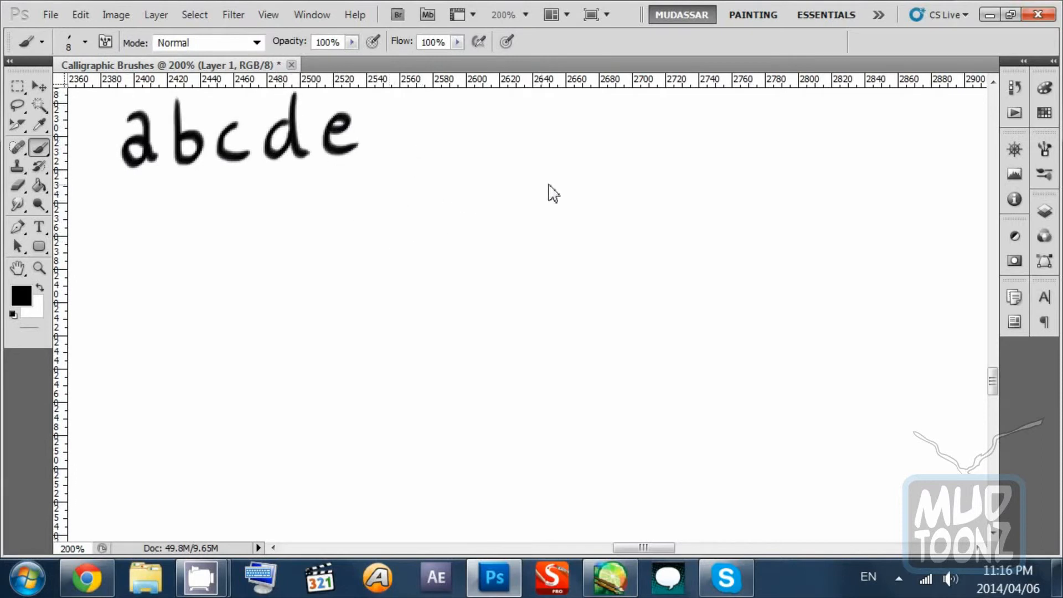
Step: Write the Urdu letters ا ب پ from right to left below abcde, including their dots
{"action": "mouse_move", "coordinate": [751, 194]}
{"action": "left_mouse_down"}
{"action": "mouse_move", "coordinate": [749, 249]}
{"action": "mouse_move", "coordinate": [657, 240]}
{"action": "mouse_move", "coordinate": [579, 254]}
{"action": "mouse_move", "coordinate": [562, 232]}
{"action": "left_mouse_up"}
{"action": "left_click", "coordinate": [695, 269]}
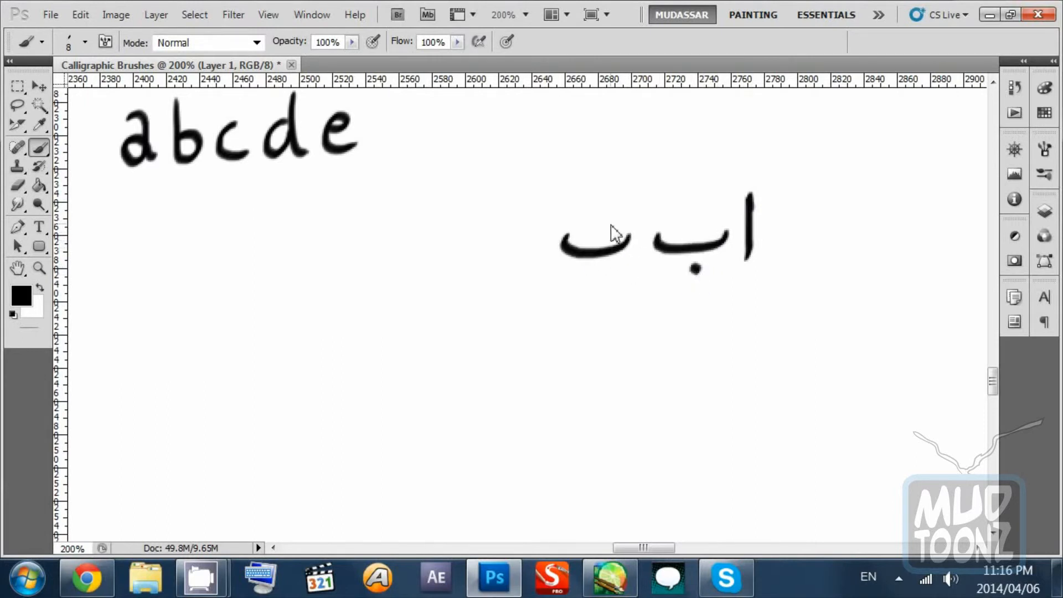
{"action": "left_click", "coordinate": [598, 270]}
{"action": "left_click", "coordinate": [612, 267]}
{"action": "left_click", "coordinate": [610, 279]}
{"action": "key", "text": "ctrl+alt+z"}
{"action": "key", "text": "ctrl+alt+z"}
{"action": "left_click", "coordinate": [609, 283]}
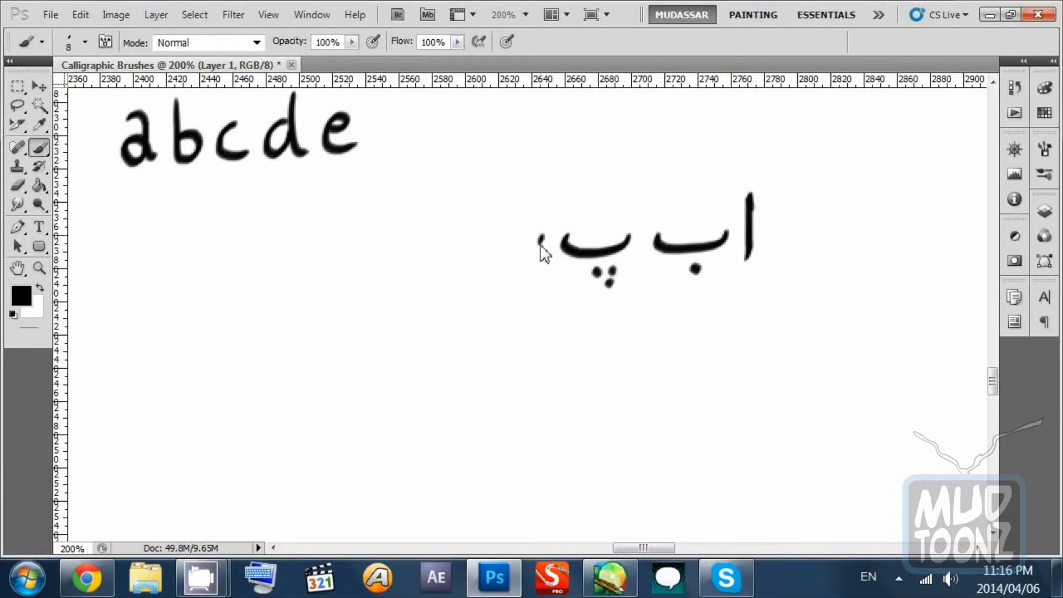
Step: Continue the Urdu alphabet row to the left of پ with the letters ت ٹ ث and their marks
{"action": "mouse_move", "coordinate": [541, 245]}
{"action": "left_mouse_down"}
{"action": "mouse_move", "coordinate": [439, 244]}
{"action": "mouse_move", "coordinate": [504, 220]}
{"action": "mouse_move", "coordinate": [348, 260]}
{"action": "mouse_move", "coordinate": [327, 236]}
{"action": "left_mouse_up"}
{"action": "left_click", "coordinate": [487, 218]}
{"action": "left_click_drag", "start_coordinate": [377, 202], "coordinate": [372, 229]}
{"action": "mouse_move", "coordinate": [306, 247]}
{"action": "left_mouse_down"}
{"action": "mouse_move", "coordinate": [233, 277]}
{"action": "mouse_move", "coordinate": [206, 243]}
{"action": "left_mouse_up"}
{"action": "left_click", "coordinate": [256, 230]}
{"action": "left_click", "coordinate": [269, 230]}
{"action": "left_click", "coordinate": [260, 218]}
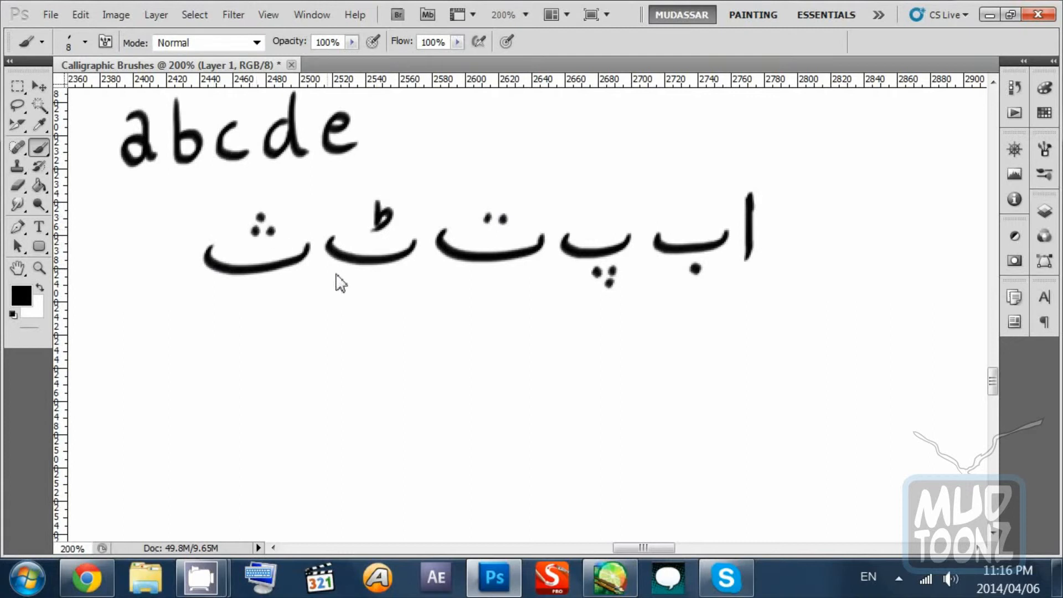
Step: Add the letters چ ح خ with their dots to the left end of the Urdu alphabet row
{"action": "mouse_move", "coordinate": [393, 283]}
{"action": "left_mouse_down"}
{"action": "mouse_move", "coordinate": [495, 278]}
{"action": "mouse_move", "coordinate": [406, 270]}
{"action": "left_mouse_up"}
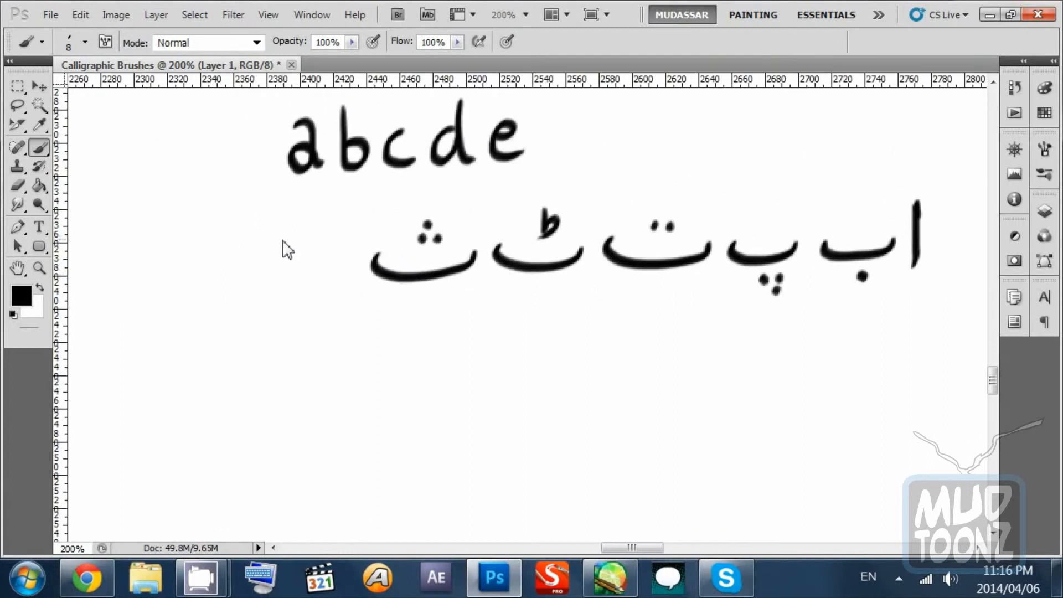
{"action": "mouse_move", "coordinate": [276, 222]}
{"action": "left_mouse_down"}
{"action": "mouse_move", "coordinate": [304, 228]}
{"action": "mouse_move", "coordinate": [283, 256]}
{"action": "mouse_move", "coordinate": [320, 280]}
{"action": "mouse_move", "coordinate": [331, 261]}
{"action": "mouse_move", "coordinate": [320, 265]}
{"action": "mouse_move", "coordinate": [345, 267]}
{"action": "left_mouse_up"}
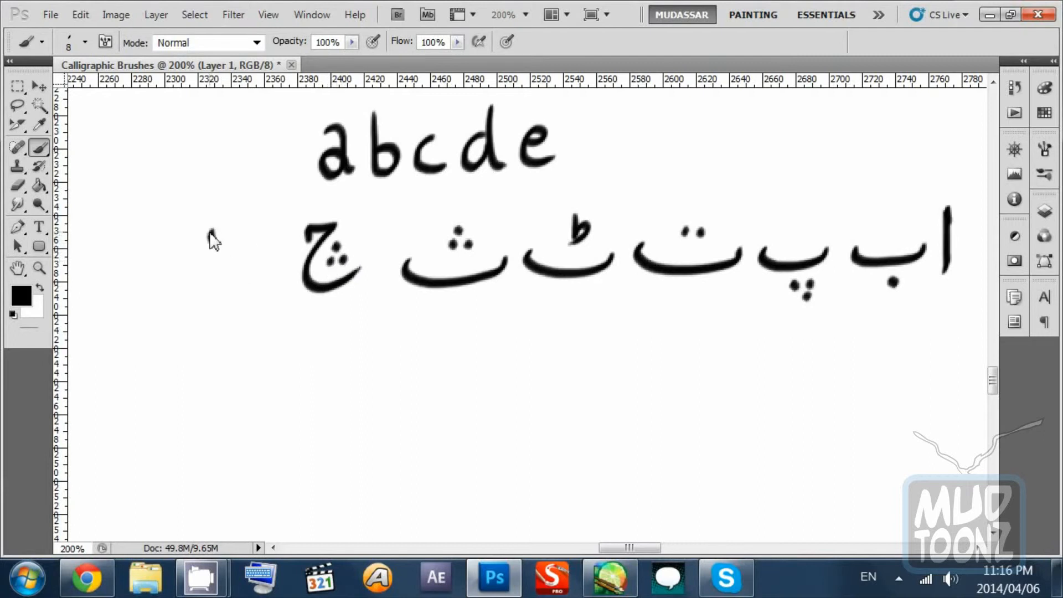
{"action": "mouse_move", "coordinate": [208, 231]}
{"action": "left_mouse_down"}
{"action": "mouse_move", "coordinate": [239, 233]}
{"action": "mouse_move", "coordinate": [214, 272]}
{"action": "mouse_move", "coordinate": [227, 293]}
{"action": "mouse_move", "coordinate": [283, 256]}
{"action": "left_mouse_up"}
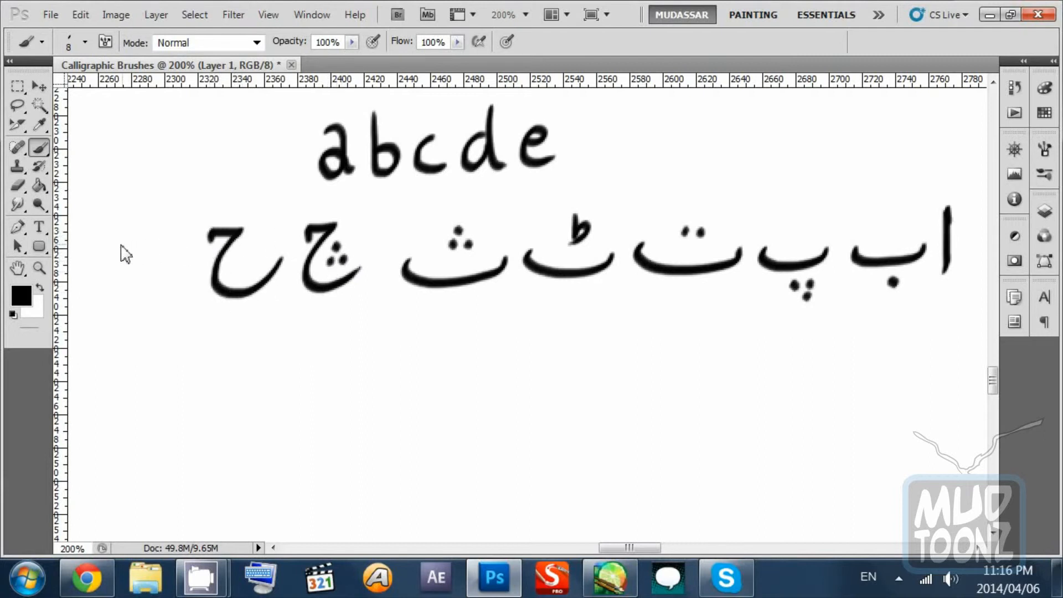
{"action": "mouse_move", "coordinate": [108, 234]}
{"action": "left_mouse_down"}
{"action": "mouse_move", "coordinate": [138, 237]}
{"action": "mouse_move", "coordinate": [130, 301]}
{"action": "mouse_move", "coordinate": [172, 271]}
{"action": "left_mouse_up"}
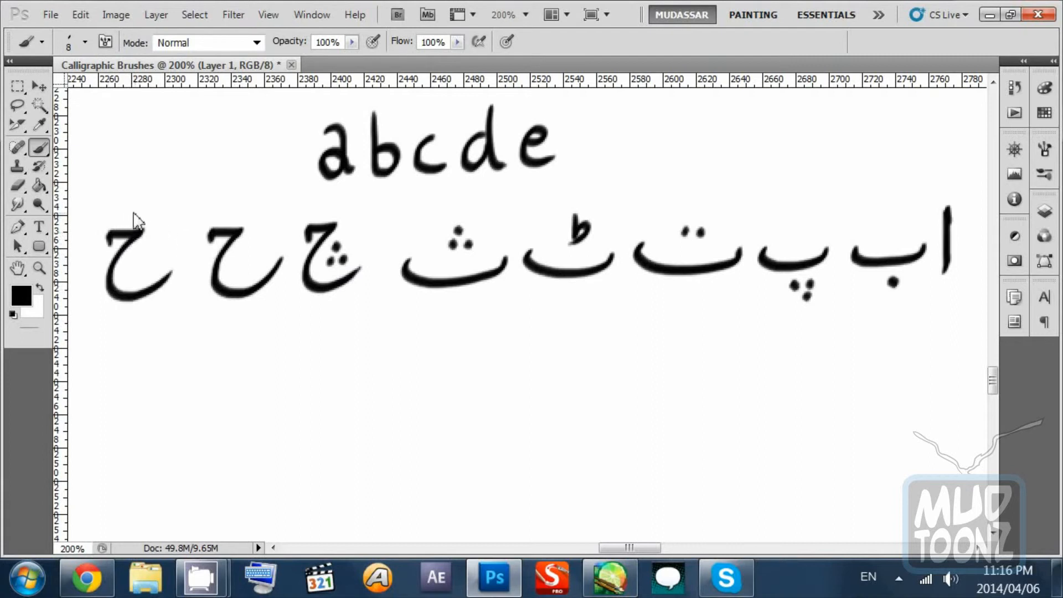
{"action": "left_click", "coordinate": [129, 209]}
{"action": "scroll", "coordinate": [492, 299], "scroll_direction": "down", "scroll_amount": 3}
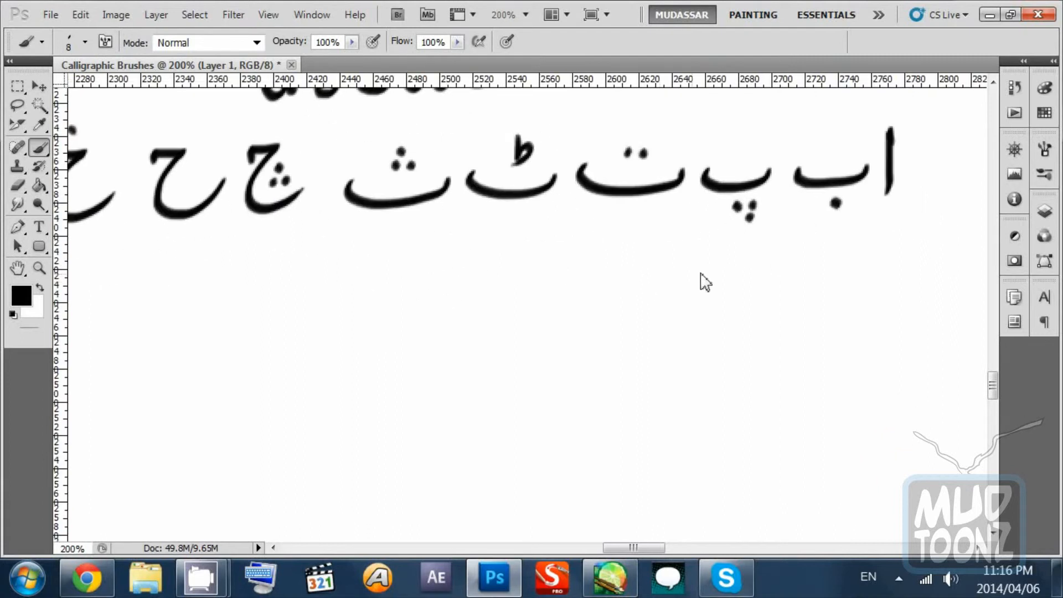
{"action": "scroll", "coordinate": [819, 285], "scroll_direction": "right", "scroll_amount": 1}
{"action": "scroll", "coordinate": [672, 301], "scroll_direction": "left", "scroll_amount": 2}
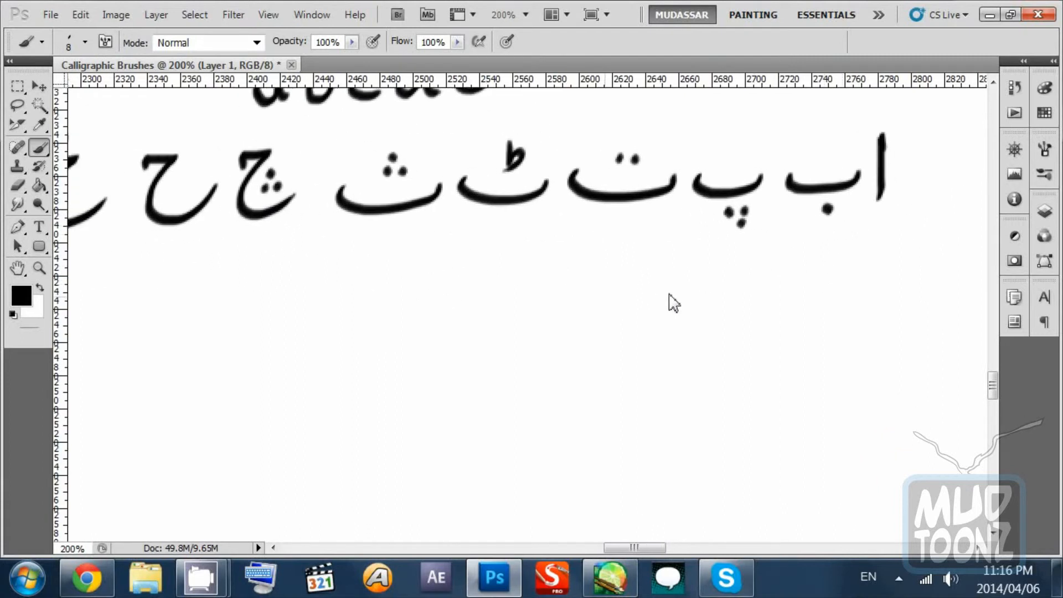
{"action": "scroll", "coordinate": [676, 304], "scroll_direction": "up", "scroll_amount": 1}
{"action": "scroll", "coordinate": [681, 305], "scroll_direction": "left", "scroll_amount": 2}
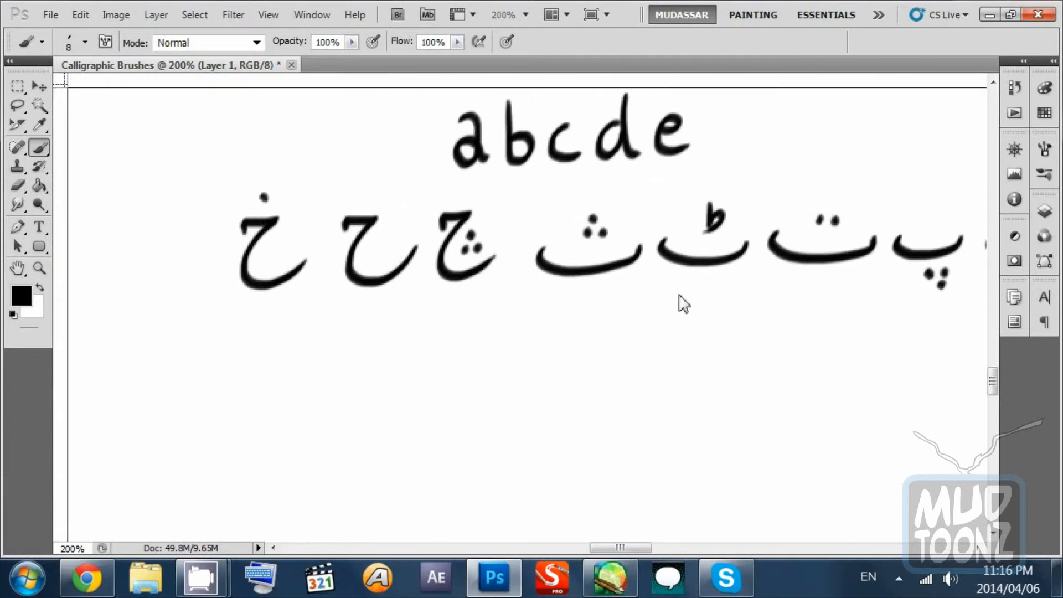
Step: Continue the Urdu row to the left of خ with the letters د ذ ڈ and their marks
{"action": "scroll", "coordinate": [660, 302], "scroll_direction": "left", "scroll_amount": 2}
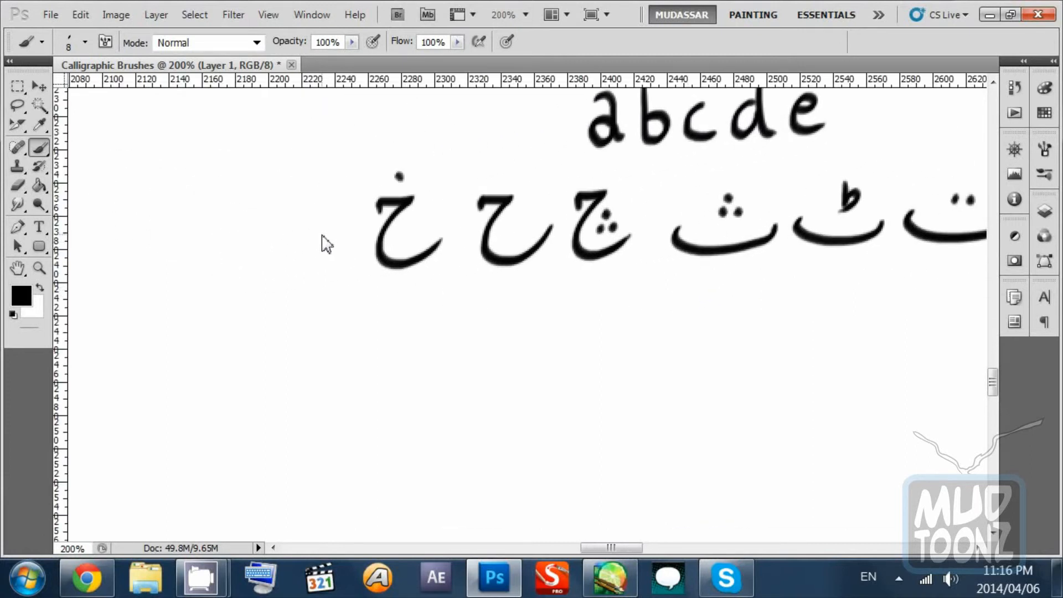
{"action": "mouse_move", "coordinate": [322, 235]}
{"action": "left_mouse_down"}
{"action": "mouse_move", "coordinate": [279, 235]}
{"action": "mouse_move", "coordinate": [269, 260]}
{"action": "mouse_move", "coordinate": [363, 264]}
{"action": "mouse_move", "coordinate": [353, 272]}
{"action": "mouse_move", "coordinate": [362, 263]}
{"action": "mouse_move", "coordinate": [338, 281]}
{"action": "left_mouse_up"}
{"action": "left_click", "coordinate": [273, 215]}
{"action": "key", "text": "ctrl+z"}
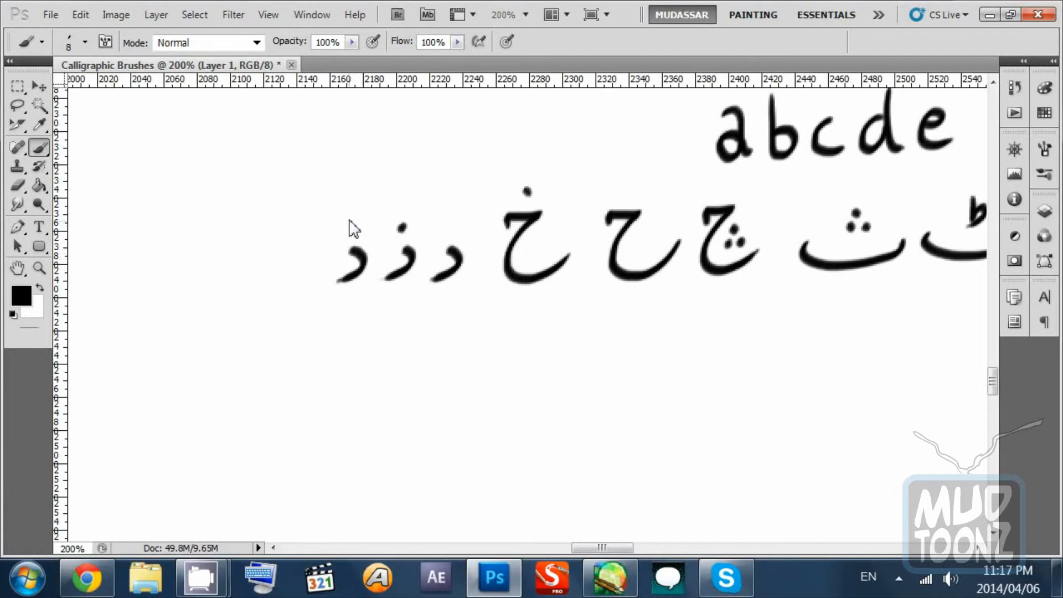
{"action": "mouse_move", "coordinate": [351, 230]}
{"action": "left_mouse_down"}
{"action": "mouse_move", "coordinate": [347, 211]}
{"action": "mouse_move", "coordinate": [342, 239]}
{"action": "left_mouse_up"}
{"action": "key", "text": "ctrl+z"}
Step: Add the letters ر ز ڑ with their marks to the left end of the Urdu row
{"action": "mouse_move", "coordinate": [285, 254]}
{"action": "left_mouse_down"}
{"action": "mouse_move", "coordinate": [378, 256]}
{"action": "mouse_move", "coordinate": [400, 275]}
{"action": "mouse_move", "coordinate": [375, 286]}
{"action": "left_mouse_up"}
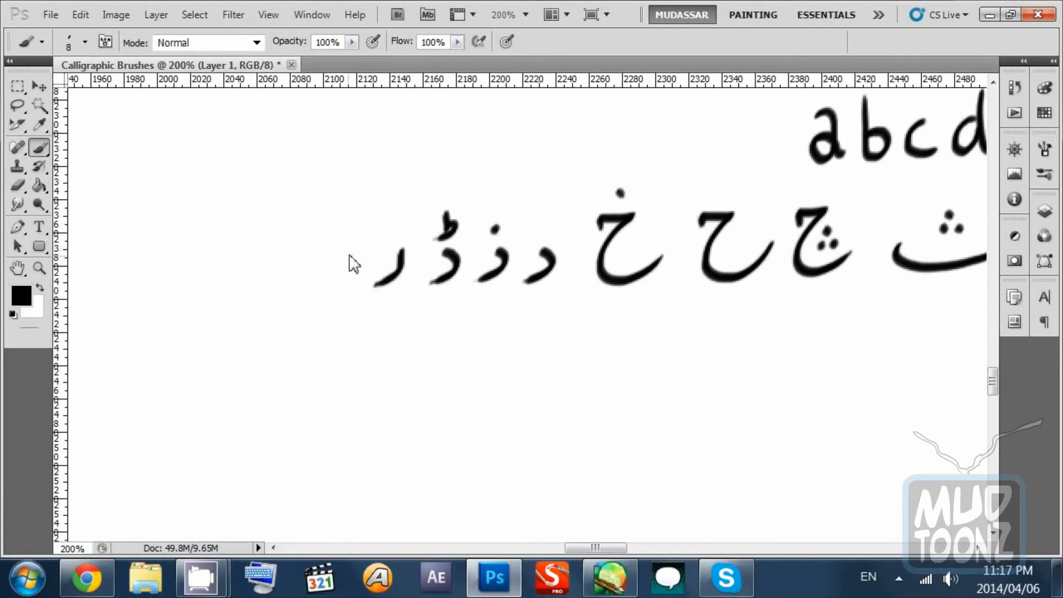
{"action": "mouse_move", "coordinate": [354, 247]}
{"action": "left_mouse_down"}
{"action": "mouse_move", "coordinate": [351, 277]}
{"action": "mouse_move", "coordinate": [326, 287]}
{"action": "mouse_move", "coordinate": [345, 238]}
{"action": "mouse_move", "coordinate": [286, 285]}
{"action": "left_mouse_up"}
{"action": "left_click_drag", "start_coordinate": [303, 210], "coordinate": [284, 238]}
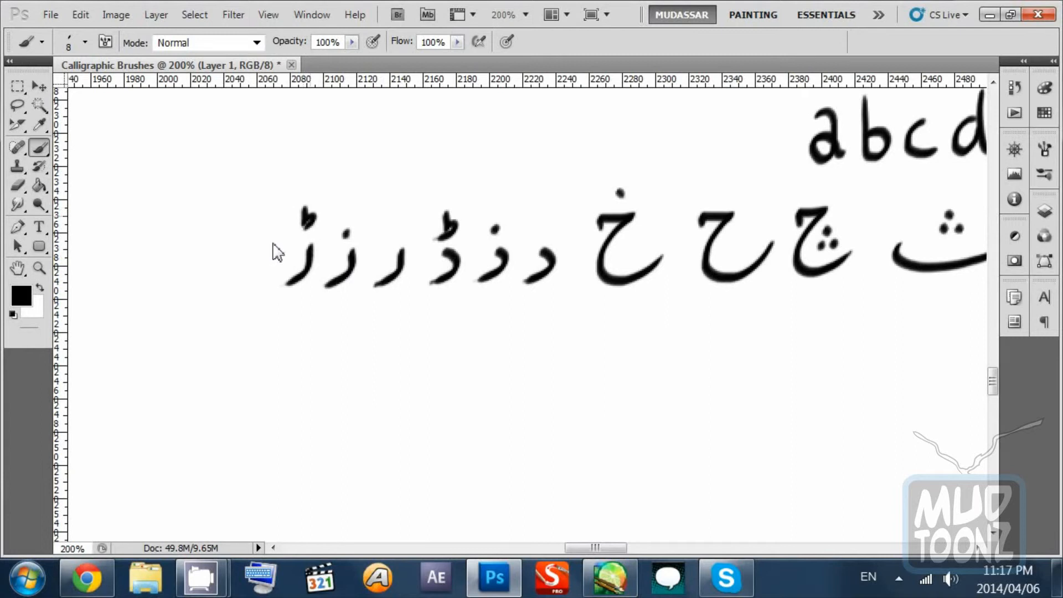
Step: Lasso the abcde lettering, move it above the left end of the Urdu row and deselect it
{"action": "left_click_drag", "start_coordinate": [716, 316], "coordinate": [388, 324]}
{"action": "mouse_move", "coordinate": [819, 290]}
{"action": "left_mouse_down"}
{"action": "mouse_move", "coordinate": [515, 293]}
{"action": "mouse_move", "coordinate": [530, 365]}
{"action": "left_mouse_up"}
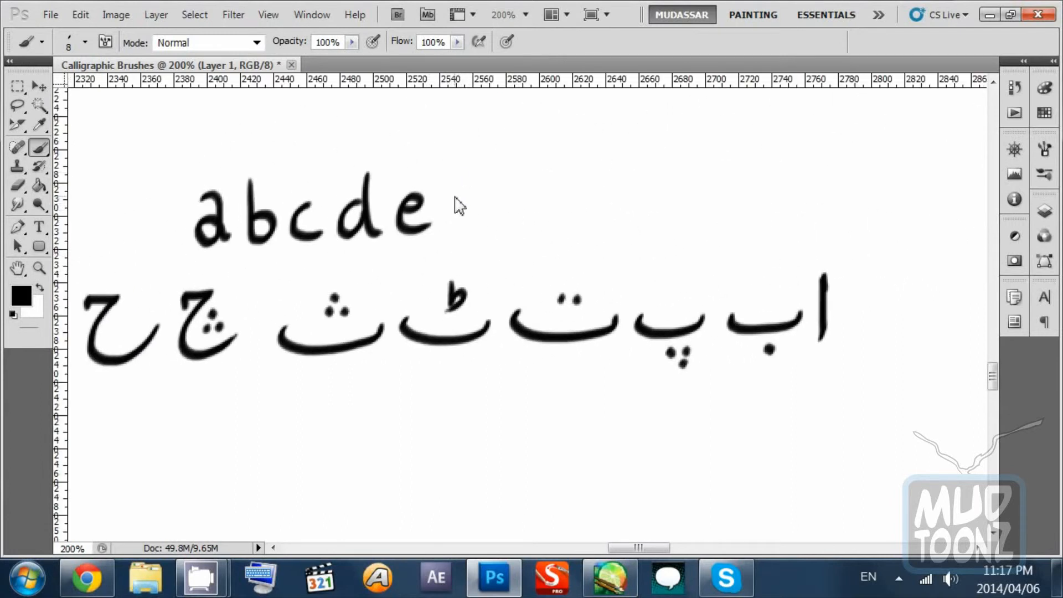
{"action": "key", "text": "l"}
{"action": "mouse_move", "coordinate": [209, 174]}
{"action": "left_mouse_down"}
{"action": "mouse_move", "coordinate": [503, 221]}
{"action": "mouse_move", "coordinate": [222, 150]}
{"action": "left_mouse_up"}
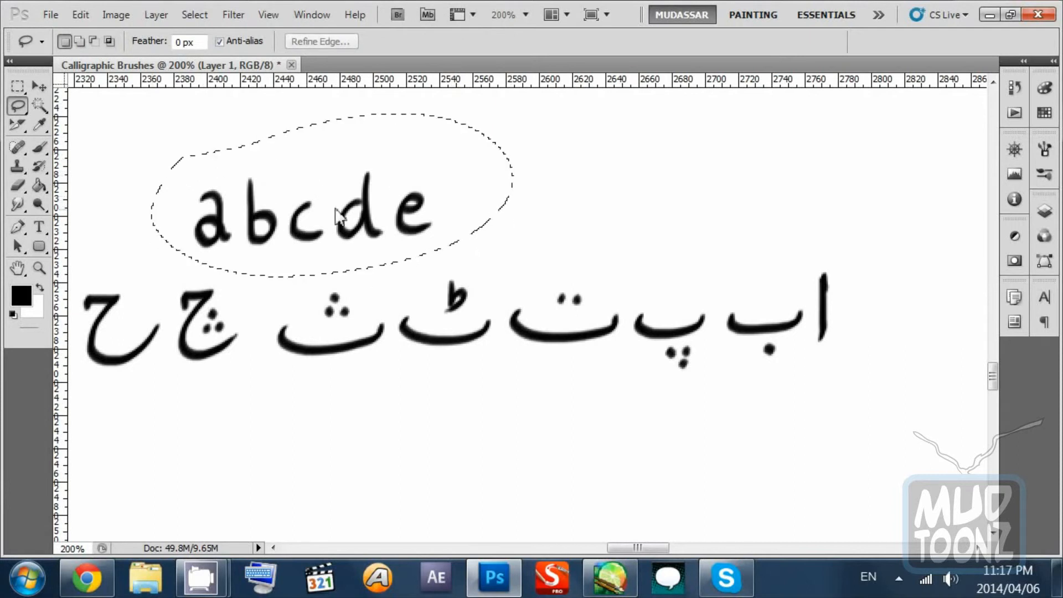
{"action": "mouse_move", "coordinate": [244, 204]}
{"action": "left_mouse_down"}
{"action": "mouse_move", "coordinate": [627, 220]}
{"action": "mouse_move", "coordinate": [160, 236]}
{"action": "left_mouse_up"}
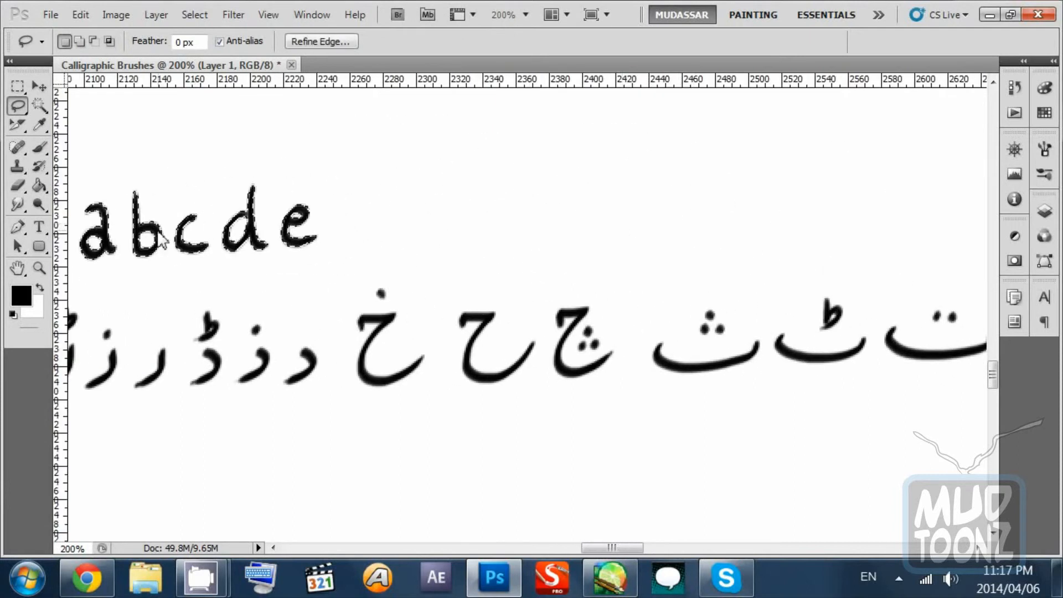
{"action": "left_click_drag", "start_coordinate": [429, 260], "coordinate": [491, 239]}
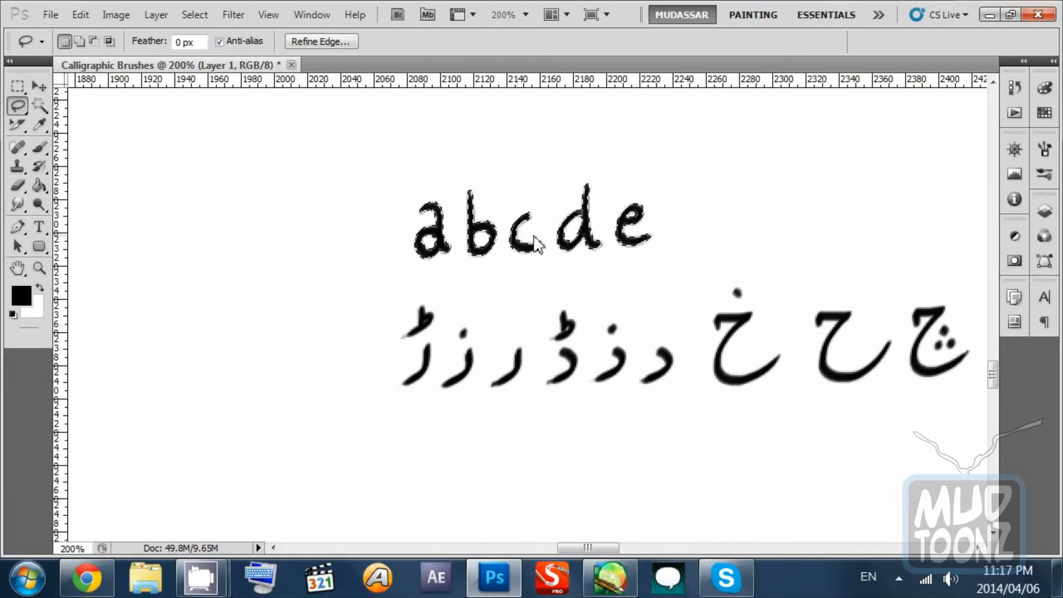
{"action": "key", "text": "ctrl+d"}
Step: Paint the letter f and two forms of g after abcde with the brush
{"action": "left_click_drag", "start_coordinate": [704, 243], "coordinate": [609, 244]}
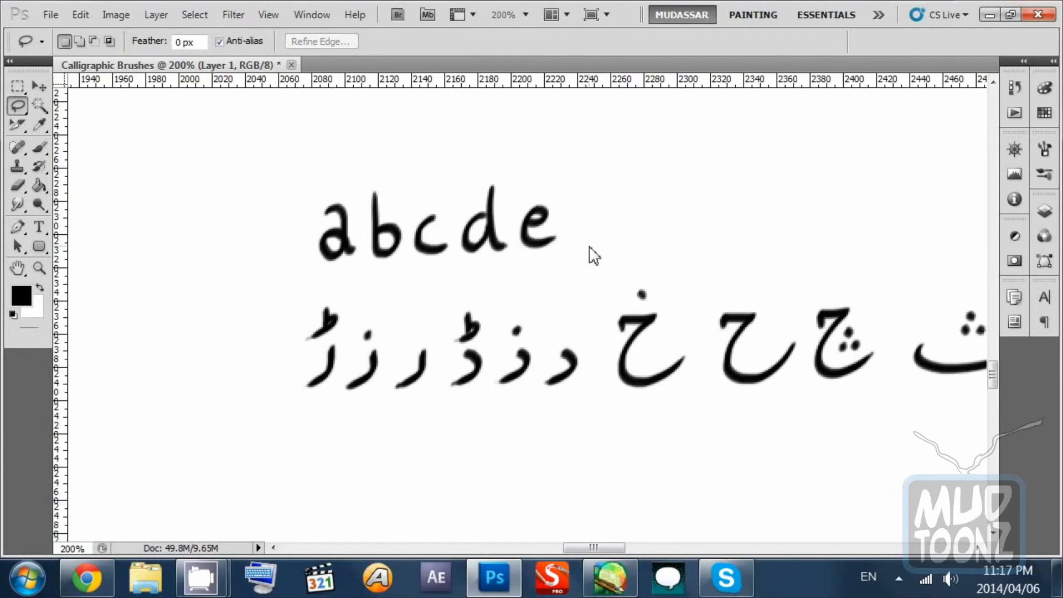
{"action": "key", "text": "b"}
{"action": "mouse_move", "coordinate": [576, 210]}
{"action": "left_mouse_down"}
{"action": "mouse_move", "coordinate": [586, 190]}
{"action": "mouse_move", "coordinate": [567, 279]}
{"action": "left_mouse_up"}
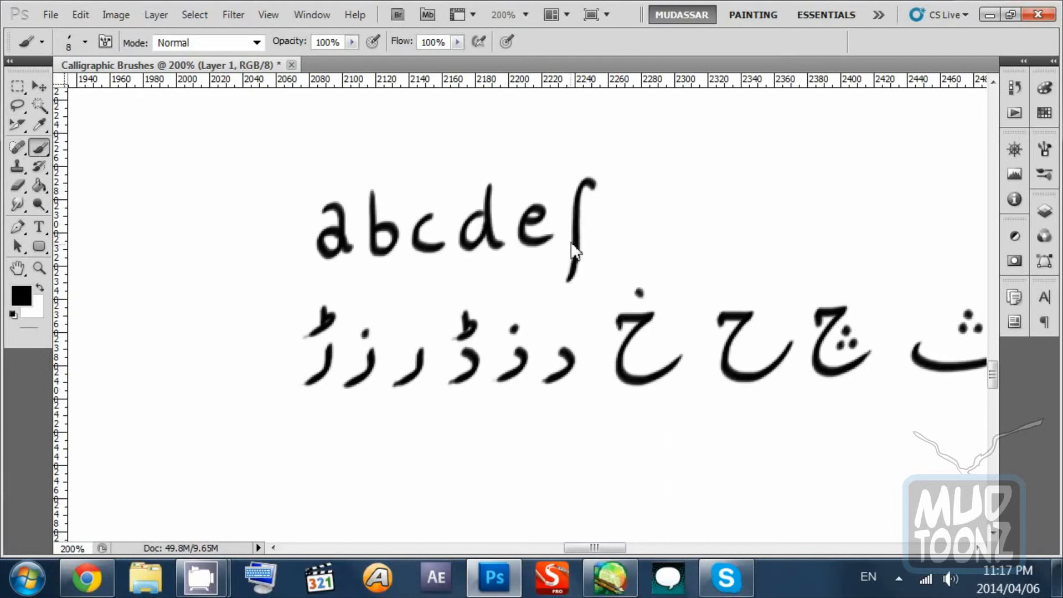
{"action": "mouse_move", "coordinate": [565, 228]}
{"action": "left_mouse_down"}
{"action": "mouse_move", "coordinate": [591, 233]}
{"action": "mouse_move", "coordinate": [622, 207]}
{"action": "mouse_move", "coordinate": [632, 257]}
{"action": "left_mouse_up"}
{"action": "key", "text": "ctrl+z"}
{"action": "mouse_move", "coordinate": [633, 206]}
{"action": "left_mouse_down"}
{"action": "mouse_move", "coordinate": [608, 267]}
{"action": "mouse_move", "coordinate": [642, 224]}
{"action": "left_mouse_up"}
{"action": "left_click_drag", "start_coordinate": [697, 250], "coordinate": [664, 255]}
{"action": "mouse_move", "coordinate": [636, 173]}
{"action": "left_mouse_down"}
{"action": "mouse_move", "coordinate": [630, 243]}
{"action": "mouse_move", "coordinate": [681, 233]}
{"action": "mouse_move", "coordinate": [624, 231]}
{"action": "mouse_move", "coordinate": [646, 211]}
{"action": "mouse_move", "coordinate": [643, 271]}
{"action": "mouse_move", "coordinate": [618, 274]}
{"action": "mouse_move", "coordinate": [653, 220]}
{"action": "mouse_move", "coordinate": [653, 236]}
{"action": "left_mouse_up"}
{"action": "key", "text": "ctrl+z"}
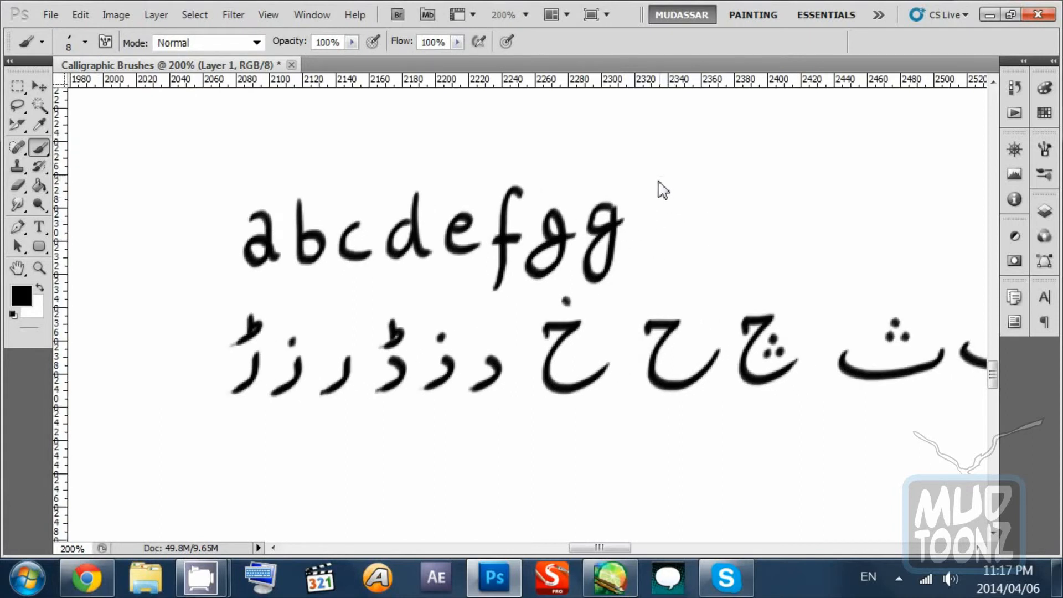
Step: Continue the English row after g with a plain h, a looped h, and dotted i and j
{"action": "mouse_move", "coordinate": [663, 190]}
{"action": "left_mouse_down"}
{"action": "mouse_move", "coordinate": [653, 235]}
{"action": "mouse_move", "coordinate": [668, 214]}
{"action": "mouse_move", "coordinate": [684, 235]}
{"action": "left_mouse_up"}
{"action": "mouse_move", "coordinate": [719, 171]}
{"action": "left_mouse_down"}
{"action": "mouse_move", "coordinate": [710, 192]}
{"action": "mouse_move", "coordinate": [706, 239]}
{"action": "mouse_move", "coordinate": [717, 225]}
{"action": "mouse_move", "coordinate": [740, 233]}
{"action": "mouse_move", "coordinate": [679, 249]}
{"action": "mouse_move", "coordinate": [693, 268]}
{"action": "left_mouse_up"}
{"action": "left_click", "coordinate": [681, 218]}
{"action": "key", "text": "ctrl+alt+z"}
{"action": "key", "text": "ctrl+alt+z"}
{"action": "left_click", "coordinate": [680, 218]}
{"action": "mouse_move", "coordinate": [763, 264]}
{"action": "left_mouse_down"}
{"action": "mouse_move", "coordinate": [702, 247]}
{"action": "mouse_move", "coordinate": [645, 285]}
{"action": "mouse_move", "coordinate": [642, 261]}
{"action": "left_mouse_up"}
{"action": "mouse_move", "coordinate": [722, 253]}
{"action": "left_mouse_down"}
{"action": "mouse_move", "coordinate": [715, 232]}
{"action": "mouse_move", "coordinate": [698, 283]}
{"action": "mouse_move", "coordinate": [706, 258]}
{"action": "left_mouse_up"}
{"action": "key", "text": "ctrl+z"}
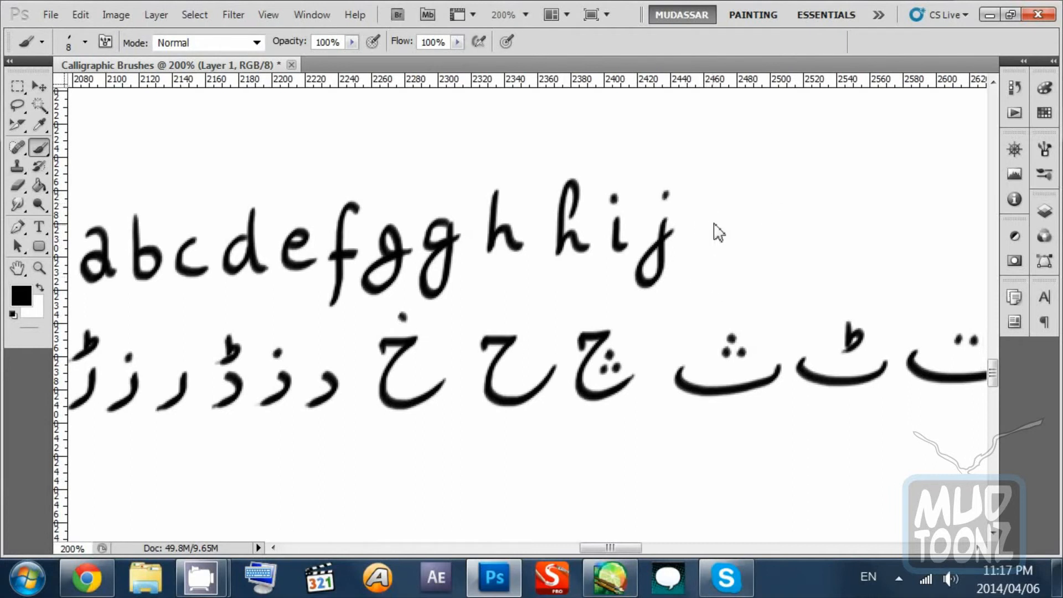
Step: Write two more variants of the letter j with dots and crossing tails beside the first j
{"action": "mouse_move", "coordinate": [720, 217]}
{"action": "left_mouse_down"}
{"action": "mouse_move", "coordinate": [701, 279]}
{"action": "mouse_move", "coordinate": [750, 210]}
{"action": "mouse_move", "coordinate": [708, 197]}
{"action": "mouse_move", "coordinate": [685, 243]}
{"action": "left_mouse_up"}
{"action": "left_click", "coordinate": [710, 198]}
{"action": "key", "text": "ctrl+plus"}
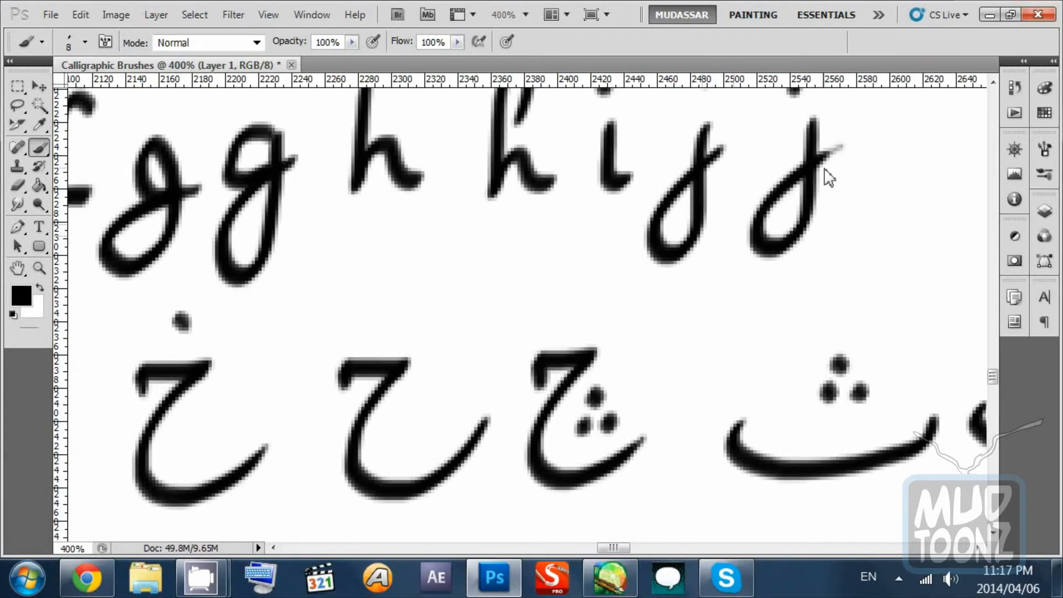
{"action": "left_click_drag", "start_coordinate": [819, 168], "coordinate": [851, 147]}
{"action": "left_click_drag", "start_coordinate": [778, 215], "coordinate": [754, 226]}
{"action": "key", "text": "ctrl+minus"}
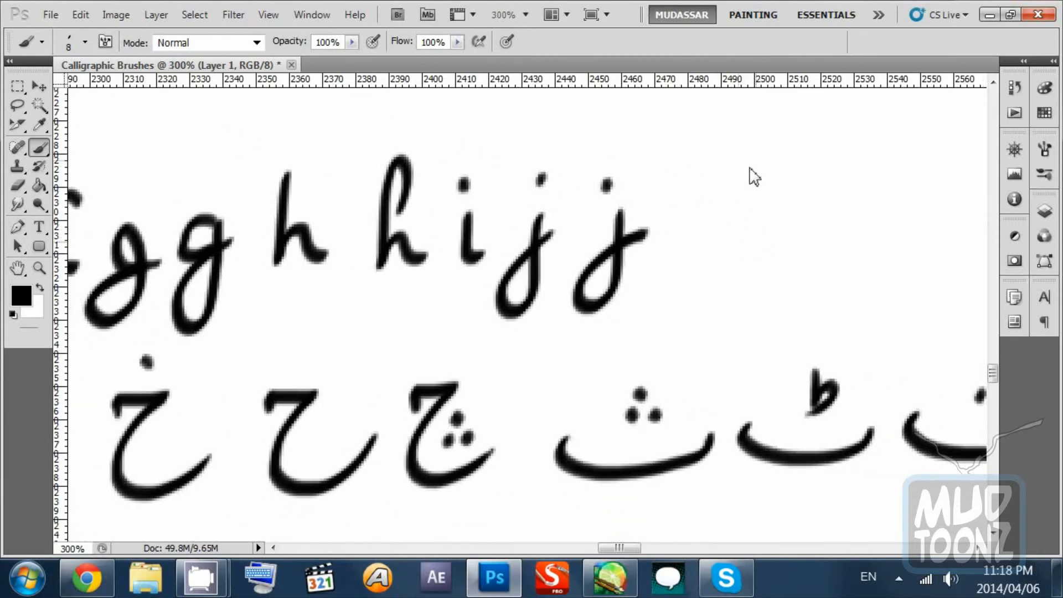
{"action": "mouse_move", "coordinate": [664, 232]}
{"action": "left_mouse_down"}
{"action": "mouse_move", "coordinate": [618, 244]}
{"action": "mouse_move", "coordinate": [672, 250]}
{"action": "mouse_move", "coordinate": [652, 235]}
{"action": "mouse_move", "coordinate": [653, 308]}
{"action": "mouse_move", "coordinate": [620, 304]}
{"action": "mouse_move", "coordinate": [704, 255]}
{"action": "mouse_move", "coordinate": [666, 249]}
{"action": "left_mouse_up"}
{"action": "left_click", "coordinate": [645, 208]}
Step: Write the letter k in two forms after the j variants, one with open arms and one with a loop
{"action": "left_click_drag", "start_coordinate": [648, 176], "coordinate": [640, 295]}
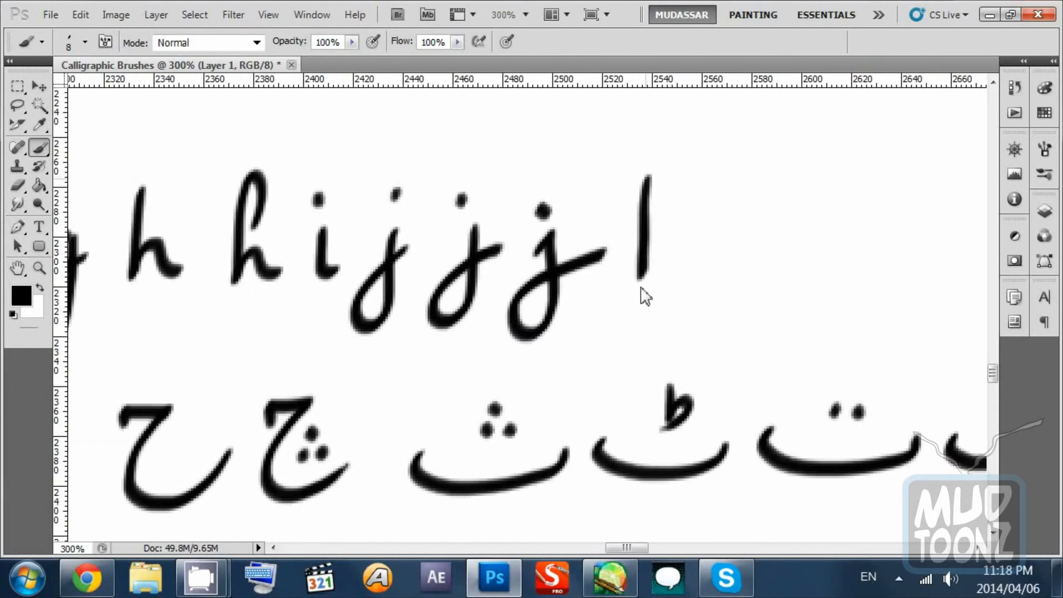
{"action": "mouse_move", "coordinate": [677, 220]}
{"action": "left_mouse_down"}
{"action": "mouse_move", "coordinate": [644, 260]}
{"action": "mouse_move", "coordinate": [694, 274]}
{"action": "left_mouse_up"}
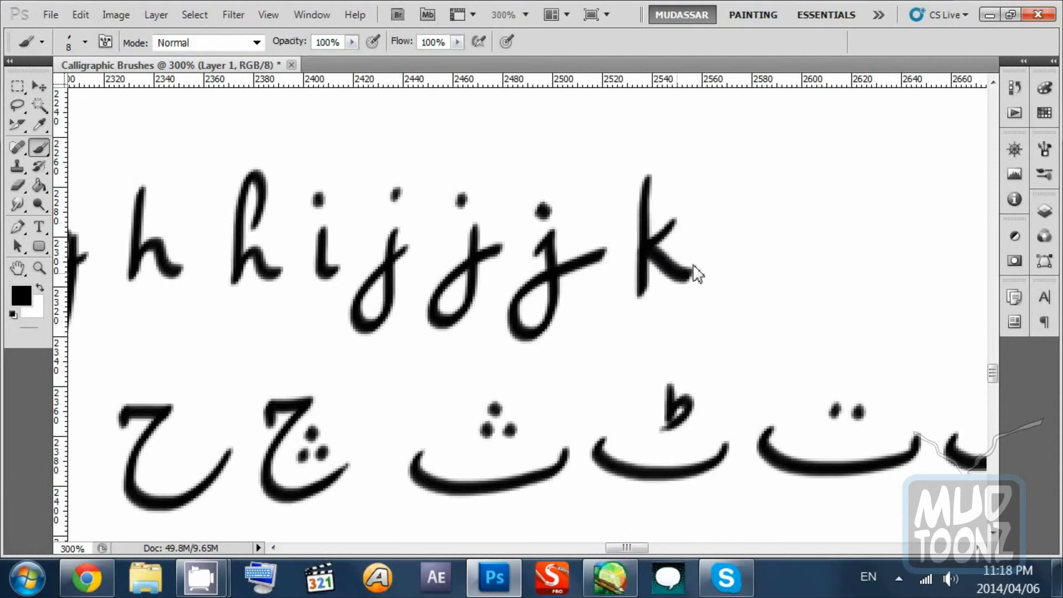
{"action": "key", "text": "ctrl+z"}
{"action": "mouse_move", "coordinate": [680, 231]}
{"action": "left_mouse_down"}
{"action": "mouse_move", "coordinate": [650, 255]}
{"action": "mouse_move", "coordinate": [692, 277]}
{"action": "left_mouse_up"}
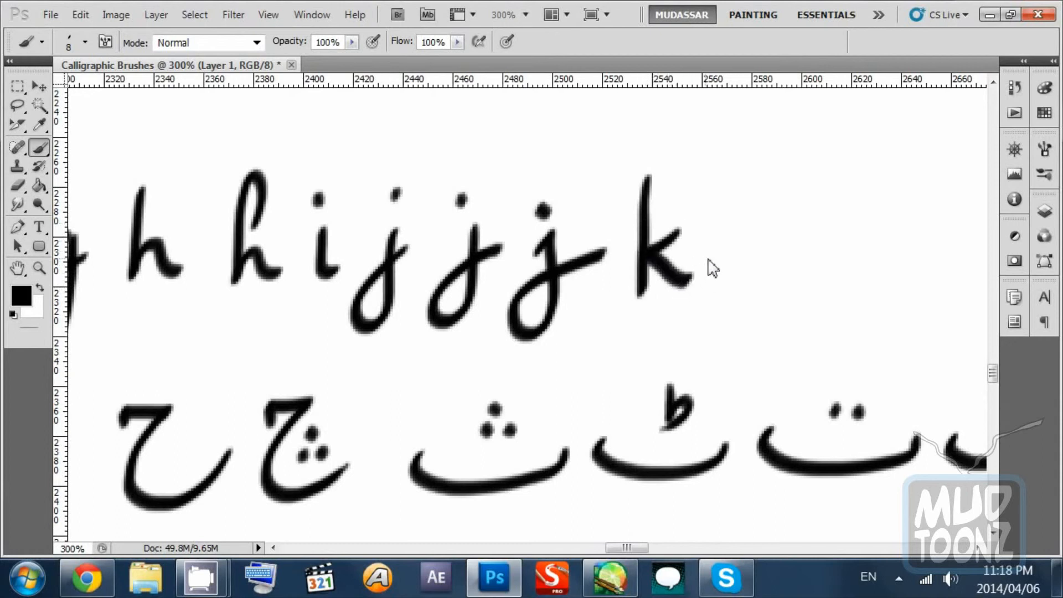
{"action": "left_click_drag", "start_coordinate": [745, 251], "coordinate": [706, 259]}
{"action": "key", "text": "ctrl+r"}
{"action": "left_click_drag", "start_coordinate": [719, 197], "coordinate": [714, 293]}
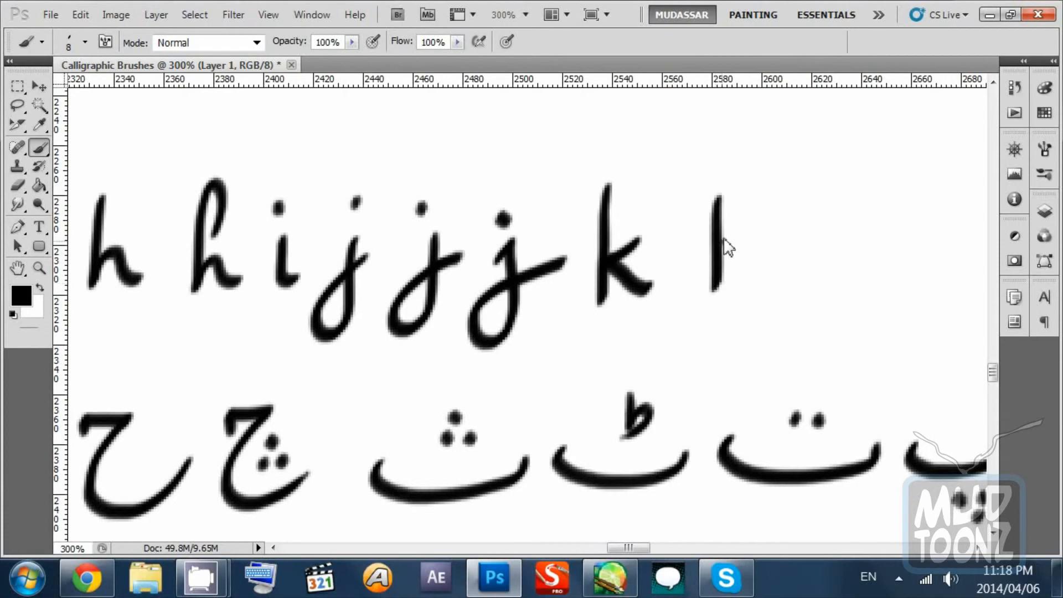
{"action": "mouse_move", "coordinate": [720, 247]}
{"action": "left_mouse_down"}
{"action": "mouse_move", "coordinate": [741, 256]}
{"action": "mouse_move", "coordinate": [724, 264]}
{"action": "mouse_move", "coordinate": [755, 293]}
{"action": "mouse_move", "coordinate": [693, 276]}
{"action": "left_mouse_up"}
Step: Continue the English row with two forms each of l, m and n, followed by o
{"action": "mouse_move", "coordinate": [674, 208]}
{"action": "left_mouse_down"}
{"action": "mouse_move", "coordinate": [695, 287]}
{"action": "mouse_move", "coordinate": [735, 252]}
{"action": "mouse_move", "coordinate": [765, 284]}
{"action": "left_mouse_up"}
{"action": "mouse_move", "coordinate": [820, 267]}
{"action": "left_mouse_down"}
{"action": "mouse_move", "coordinate": [752, 263]}
{"action": "mouse_move", "coordinate": [707, 242]}
{"action": "mouse_move", "coordinate": [725, 266]}
{"action": "mouse_move", "coordinate": [739, 240]}
{"action": "mouse_move", "coordinate": [749, 269]}
{"action": "mouse_move", "coordinate": [724, 255]}
{"action": "mouse_move", "coordinate": [757, 279]}
{"action": "mouse_move", "coordinate": [781, 279]}
{"action": "mouse_move", "coordinate": [761, 260]}
{"action": "mouse_move", "coordinate": [694, 260]}
{"action": "mouse_move", "coordinate": [688, 272]}
{"action": "mouse_move", "coordinate": [750, 275]}
{"action": "mouse_move", "coordinate": [764, 240]}
{"action": "mouse_move", "coordinate": [783, 268]}
{"action": "left_mouse_up"}
{"action": "left_click_drag", "start_coordinate": [860, 257], "coordinate": [776, 268]}
{"action": "mouse_move", "coordinate": [715, 256]}
{"action": "left_mouse_down"}
{"action": "mouse_move", "coordinate": [711, 285]}
{"action": "mouse_move", "coordinate": [710, 257]}
{"action": "left_mouse_up"}
{"action": "left_click_drag", "start_coordinate": [774, 268], "coordinate": [752, 270]}
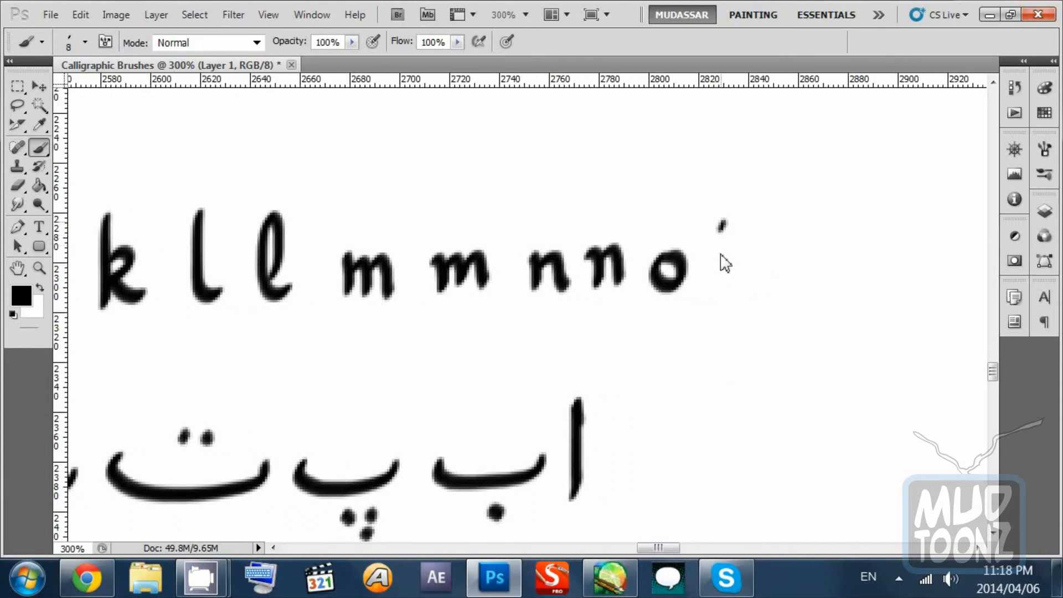
Step: Write the letter p after o in two forms, one with a closed bowl and one with an open bowl
{"action": "left_click_drag", "start_coordinate": [722, 224], "coordinate": [720, 326]}
{"action": "left_click_drag", "start_coordinate": [844, 249], "coordinate": [738, 264]}
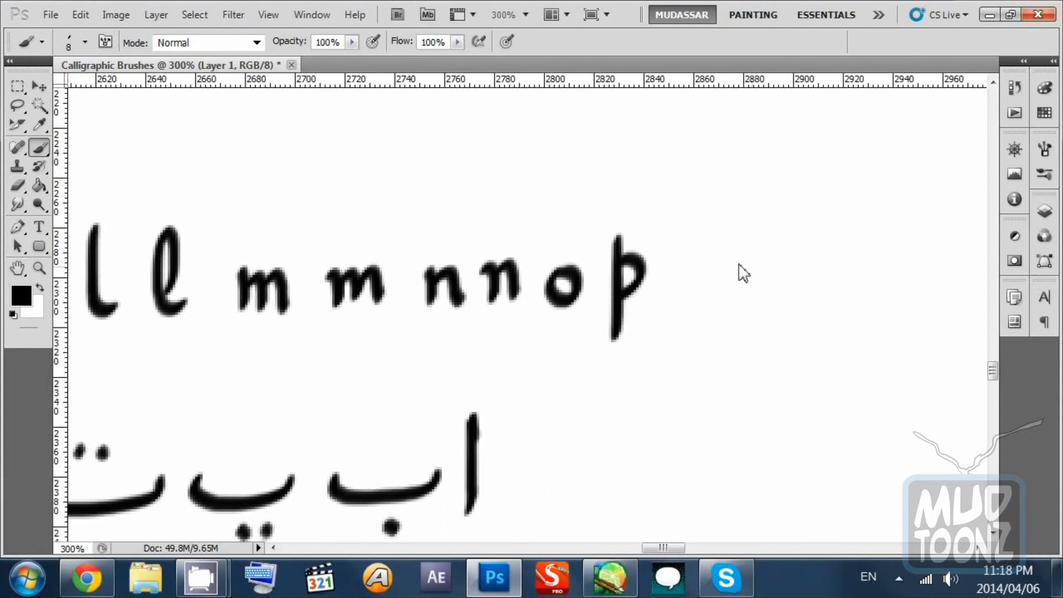
{"action": "left_click_drag", "start_coordinate": [691, 239], "coordinate": [688, 348]}
{"action": "mouse_move", "coordinate": [695, 281]}
{"action": "left_mouse_down"}
{"action": "mouse_move", "coordinate": [714, 271]}
{"action": "mouse_move", "coordinate": [732, 282]}
{"action": "left_mouse_up"}
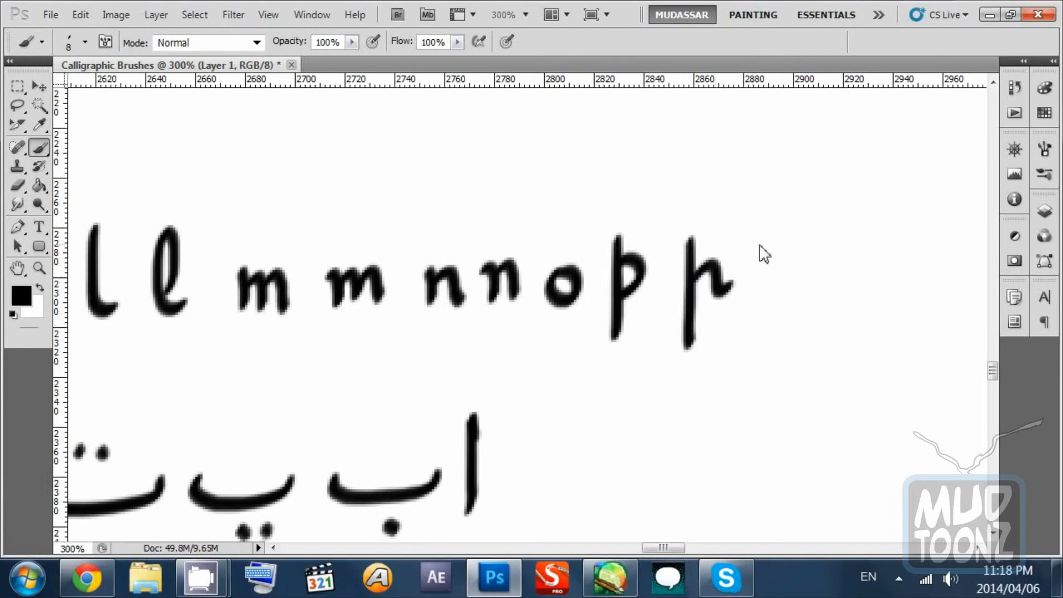
Step: Write two forms of q, one slanted and one straight, followed by two forms of r
{"action": "left_click_drag", "start_coordinate": [824, 260], "coordinate": [744, 270]}
{"action": "mouse_move", "coordinate": [720, 262]}
{"action": "left_mouse_down"}
{"action": "mouse_move", "coordinate": [706, 252]}
{"action": "mouse_move", "coordinate": [684, 290]}
{"action": "mouse_move", "coordinate": [706, 282]}
{"action": "mouse_move", "coordinate": [706, 333]}
{"action": "mouse_move", "coordinate": [749, 255]}
{"action": "left_mouse_up"}
{"action": "mouse_move", "coordinate": [812, 270]}
{"action": "left_mouse_down"}
{"action": "mouse_move", "coordinate": [737, 269]}
{"action": "mouse_move", "coordinate": [680, 301]}
{"action": "mouse_move", "coordinate": [676, 316]}
{"action": "mouse_move", "coordinate": [684, 296]}
{"action": "mouse_move", "coordinate": [681, 380]}
{"action": "left_mouse_up"}
Step: Add two more variants of r and two variants of s to the English row
{"action": "mouse_move", "coordinate": [742, 327]}
{"action": "left_mouse_down"}
{"action": "mouse_move", "coordinate": [685, 271]}
{"action": "mouse_move", "coordinate": [694, 260]}
{"action": "mouse_move", "coordinate": [700, 273]}
{"action": "mouse_move", "coordinate": [669, 267]}
{"action": "mouse_move", "coordinate": [674, 290]}
{"action": "mouse_move", "coordinate": [703, 279]}
{"action": "mouse_move", "coordinate": [685, 283]}
{"action": "mouse_move", "coordinate": [675, 308]}
{"action": "left_mouse_up"}
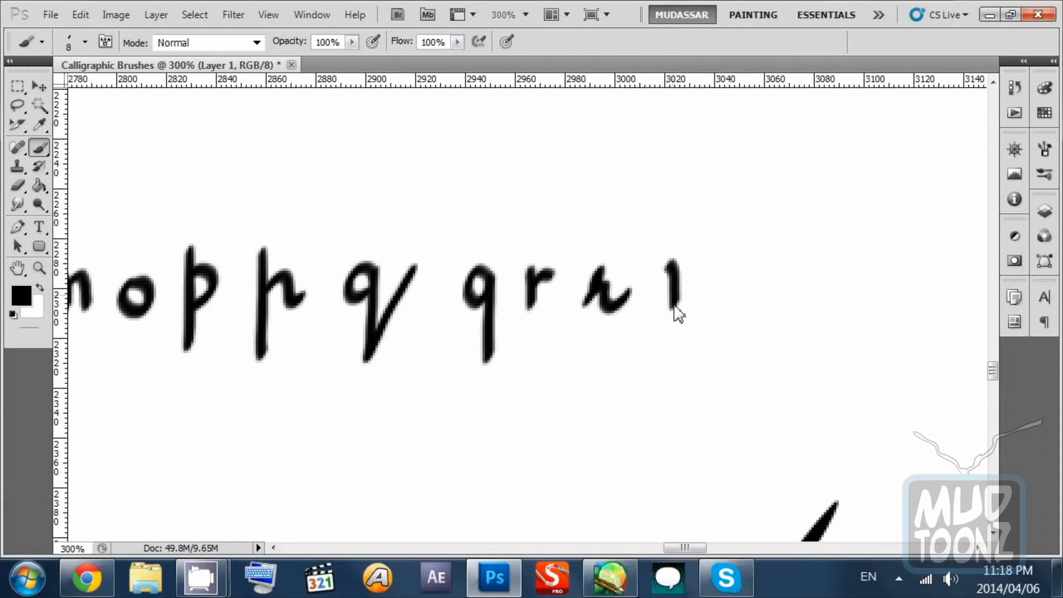
{"action": "mouse_move", "coordinate": [718, 277]}
{"action": "left_mouse_down"}
{"action": "mouse_move", "coordinate": [654, 289]}
{"action": "mouse_move", "coordinate": [634, 272]}
{"action": "mouse_move", "coordinate": [654, 303]}
{"action": "mouse_move", "coordinate": [665, 297]}
{"action": "mouse_move", "coordinate": [658, 316]}
{"action": "mouse_move", "coordinate": [680, 273]}
{"action": "left_mouse_up"}
{"action": "key", "text": "ctrl+z"}
{"action": "key", "text": "ctrl+z"}
{"action": "key", "text": "ctrl+z"}
{"action": "mouse_move", "coordinate": [760, 285]}
{"action": "left_mouse_down"}
{"action": "mouse_move", "coordinate": [614, 304]}
{"action": "mouse_move", "coordinate": [630, 328]}
{"action": "mouse_move", "coordinate": [605, 328]}
{"action": "left_mouse_up"}
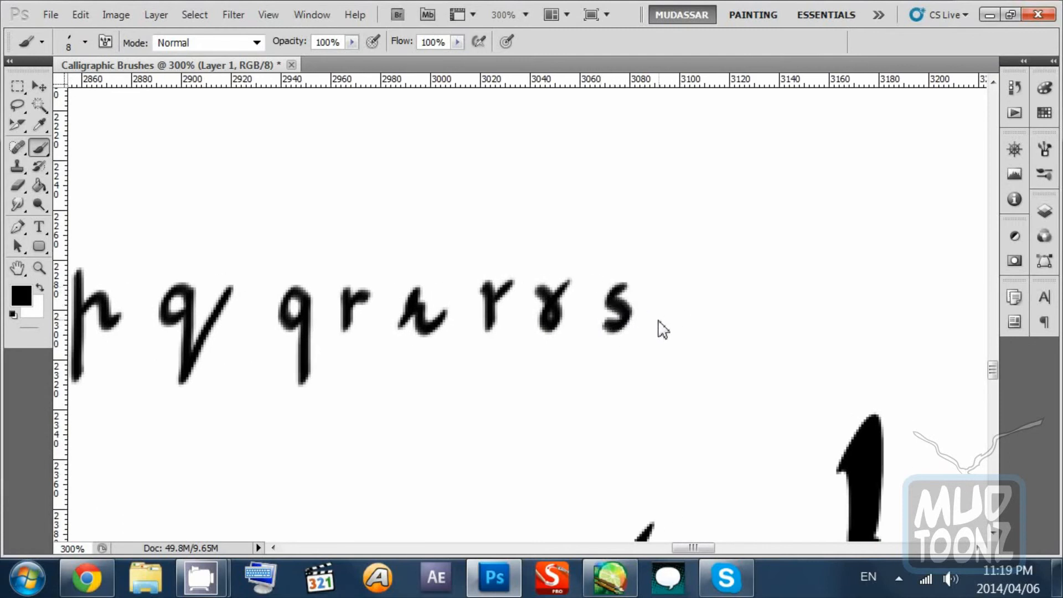
{"action": "mouse_move", "coordinate": [681, 277]}
{"action": "left_mouse_down"}
{"action": "mouse_move", "coordinate": [685, 323]}
{"action": "mouse_move", "coordinate": [658, 332]}
{"action": "left_mouse_up"}
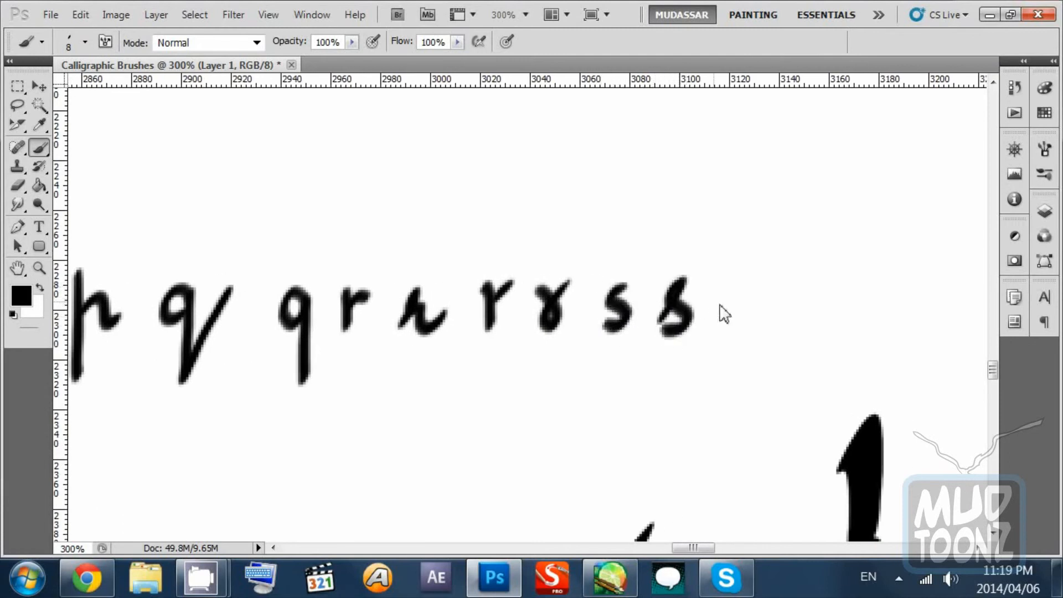
Step: Write the letter t twice after s, first with a curved foot and once with a straight stem
{"action": "left_click_drag", "start_coordinate": [725, 314], "coordinate": [694, 305]}
{"action": "left_click_drag", "start_coordinate": [686, 227], "coordinate": [703, 304]}
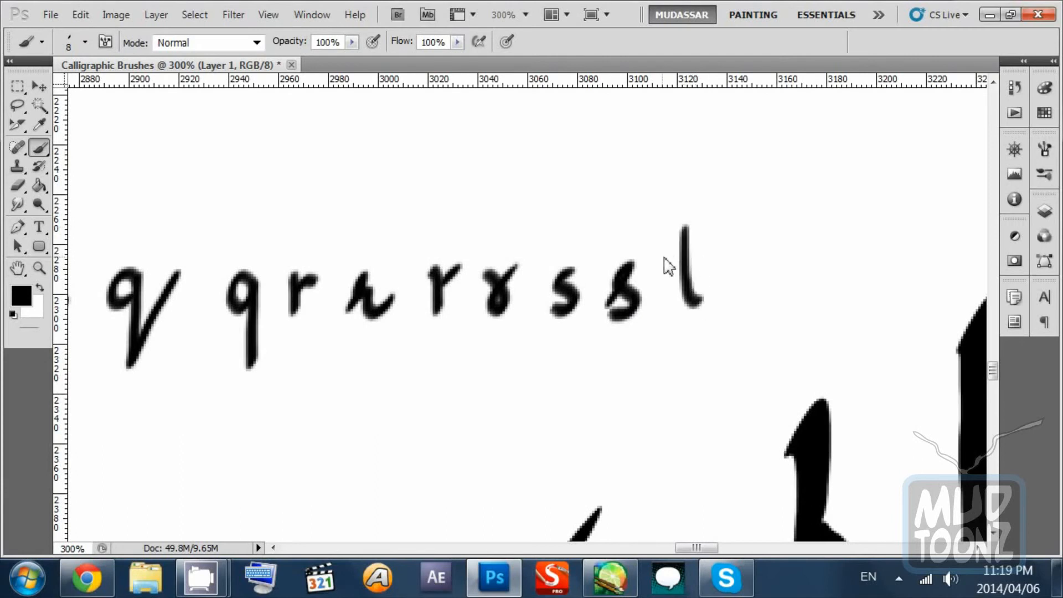
{"action": "left_click_drag", "start_coordinate": [663, 256], "coordinate": [709, 255]}
{"action": "key", "text": "ctrl+z"}
{"action": "key", "text": "ctrl+z"}
{"action": "left_click_drag", "start_coordinate": [802, 265], "coordinate": [806, 258]}
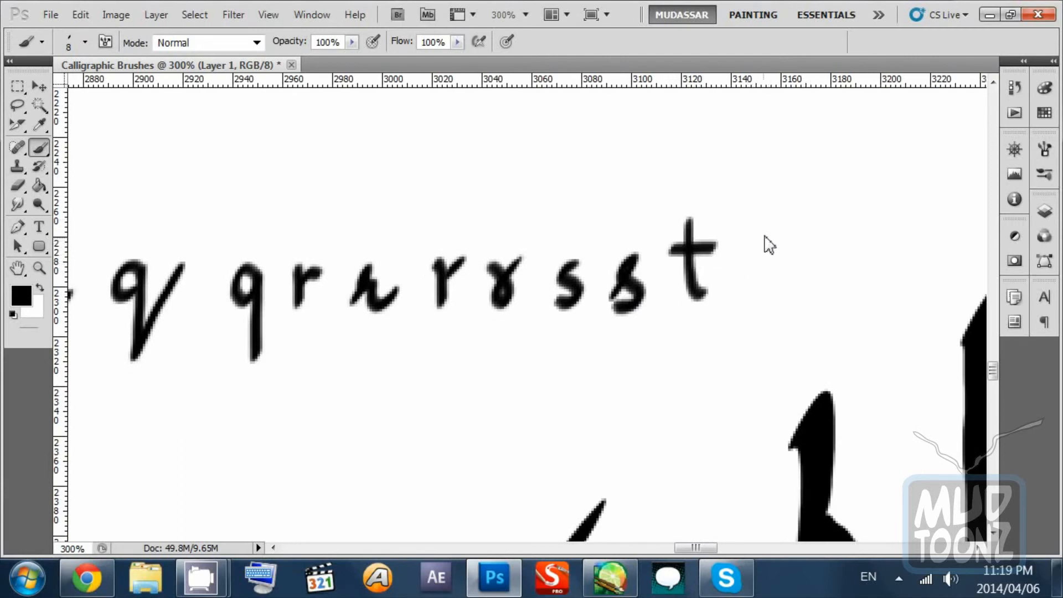
{"action": "left_click_drag", "start_coordinate": [775, 223], "coordinate": [774, 291]}
{"action": "mouse_move", "coordinate": [755, 249]}
{"action": "left_mouse_down"}
{"action": "mouse_move", "coordinate": [794, 248]}
{"action": "mouse_move", "coordinate": [767, 272]}
{"action": "left_mouse_up"}
Step: Write the letters u and v after the second t, redoing the u once
{"action": "mouse_move", "coordinate": [762, 268]}
{"action": "left_mouse_down"}
{"action": "mouse_move", "coordinate": [761, 299]}
{"action": "mouse_move", "coordinate": [777, 294]}
{"action": "mouse_move", "coordinate": [784, 270]}
{"action": "mouse_move", "coordinate": [798, 304]}
{"action": "left_mouse_up"}
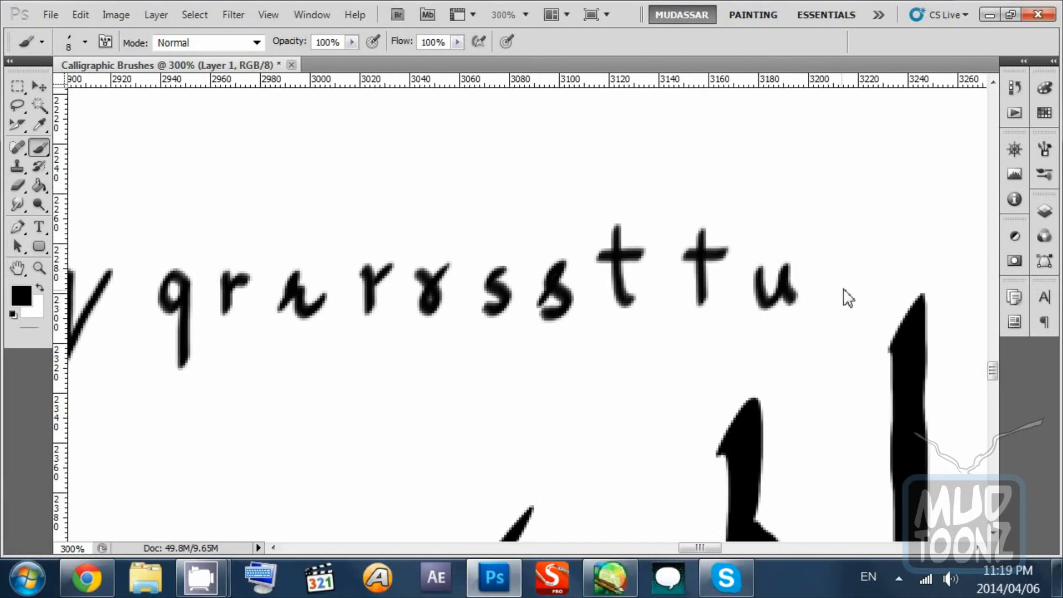
{"action": "key", "text": "ctrl+z"}
{"action": "mouse_move", "coordinate": [761, 261]}
{"action": "left_mouse_down"}
{"action": "mouse_move", "coordinate": [776, 299]}
{"action": "mouse_move", "coordinate": [788, 266]}
{"action": "mouse_move", "coordinate": [798, 303]}
{"action": "left_mouse_up"}
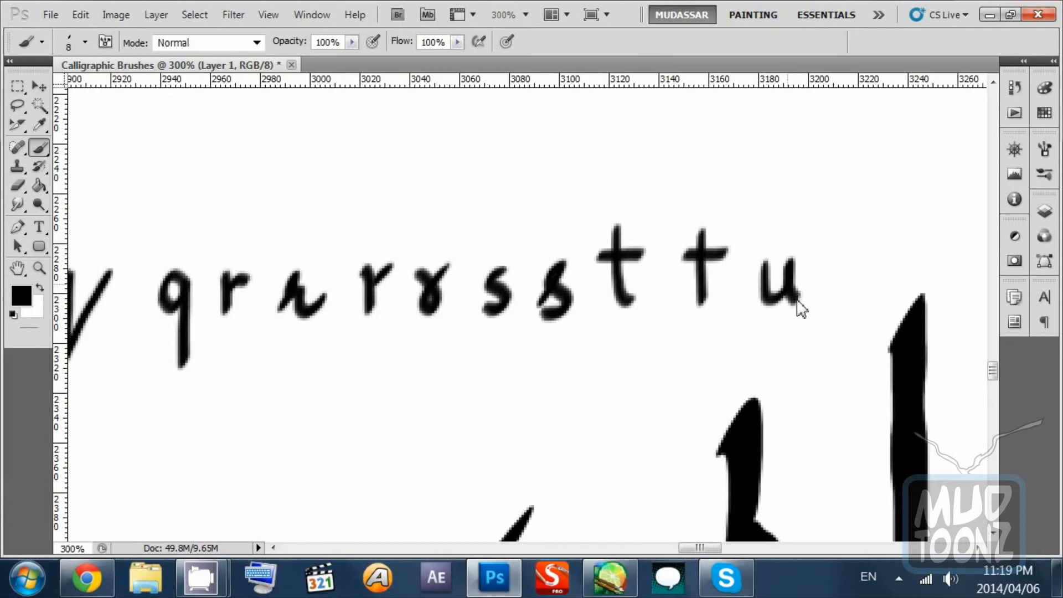
{"action": "scroll", "coordinate": [839, 285], "scroll_direction": "right", "scroll_amount": 2}
{"action": "mouse_move", "coordinate": [744, 265]}
{"action": "left_mouse_down"}
{"action": "mouse_move", "coordinate": [766, 301]}
{"action": "mouse_move", "coordinate": [784, 271]}
{"action": "left_mouse_up"}
{"action": "scroll", "coordinate": [835, 284], "scroll_direction": "right", "scroll_amount": 2}
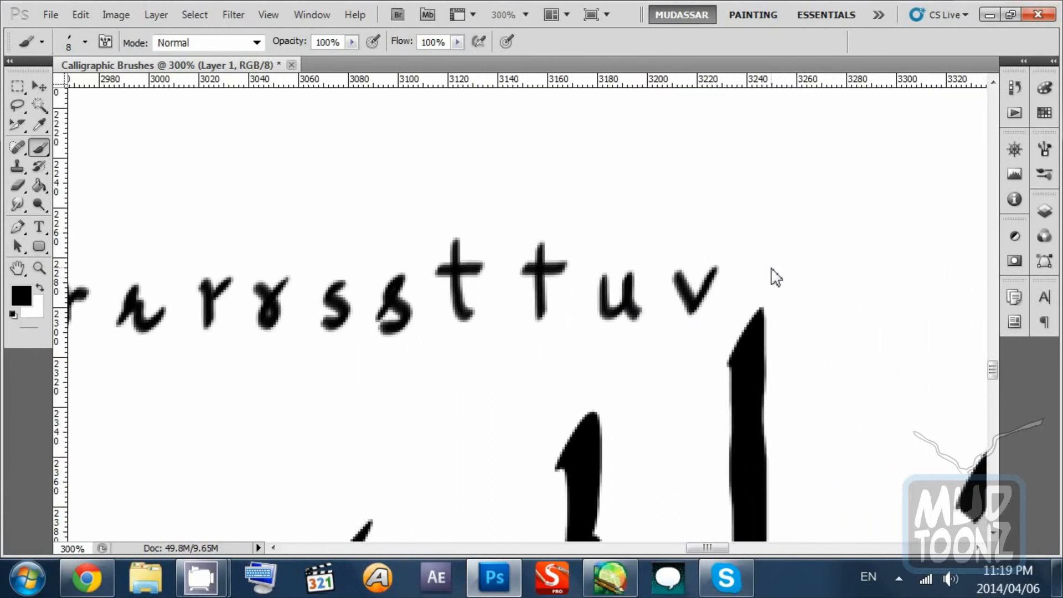
Step: Start saving the document as Calligraphic Brushes in PSD format and browse to the Photoshop folder inside Portfolio
{"action": "scroll", "coordinate": [775, 277], "scroll_direction": "right", "scroll_amount": 2}
{"action": "scroll", "coordinate": [695, 288], "scroll_direction": "down", "scroll_amount": 6}
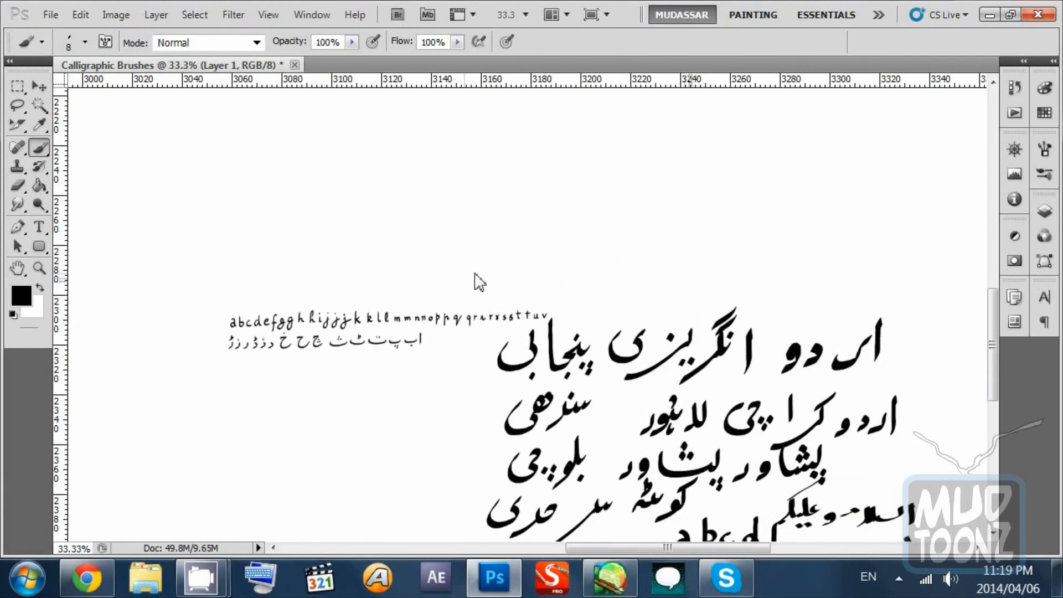
{"action": "left_click_drag", "start_coordinate": [468, 323], "coordinate": [489, 307]}
{"action": "key", "text": "ctrl+s"}
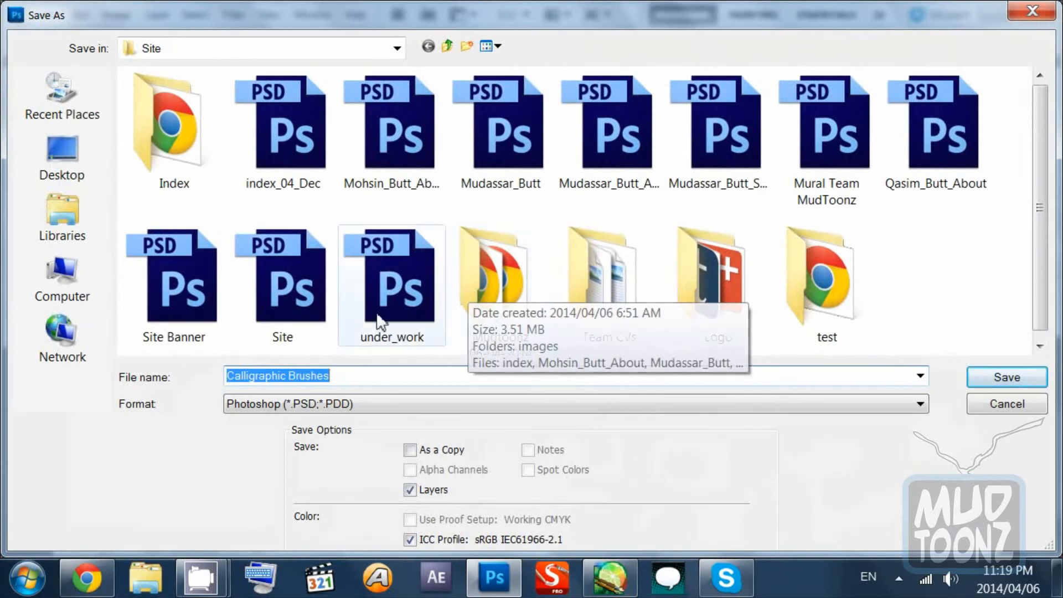
{"action": "left_click", "coordinate": [397, 48]}
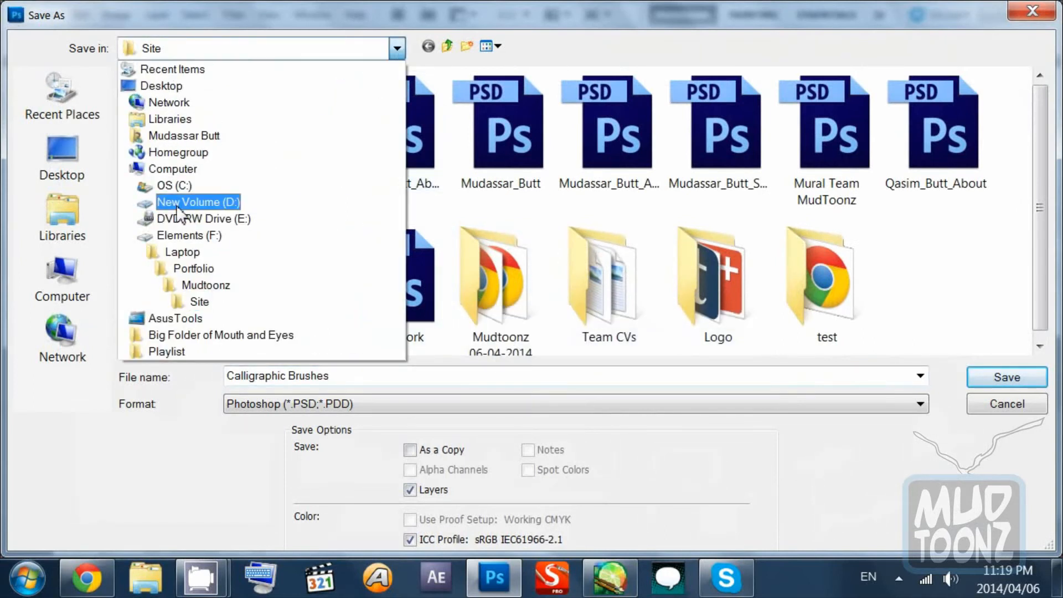
{"action": "left_click", "coordinate": [193, 268]}
{"action": "scroll", "coordinate": [288, 221], "scroll_direction": "down", "scroll_amount": 3}
{"action": "scroll", "coordinate": [288, 221], "scroll_direction": "down", "scroll_amount": 5}
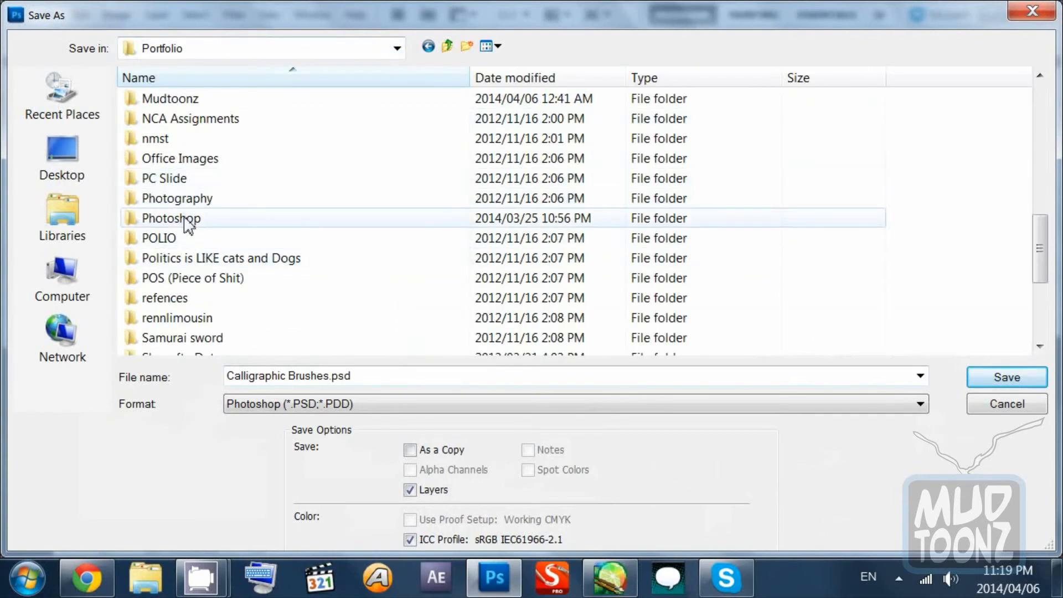
{"action": "double_click", "coordinate": [185, 219]}
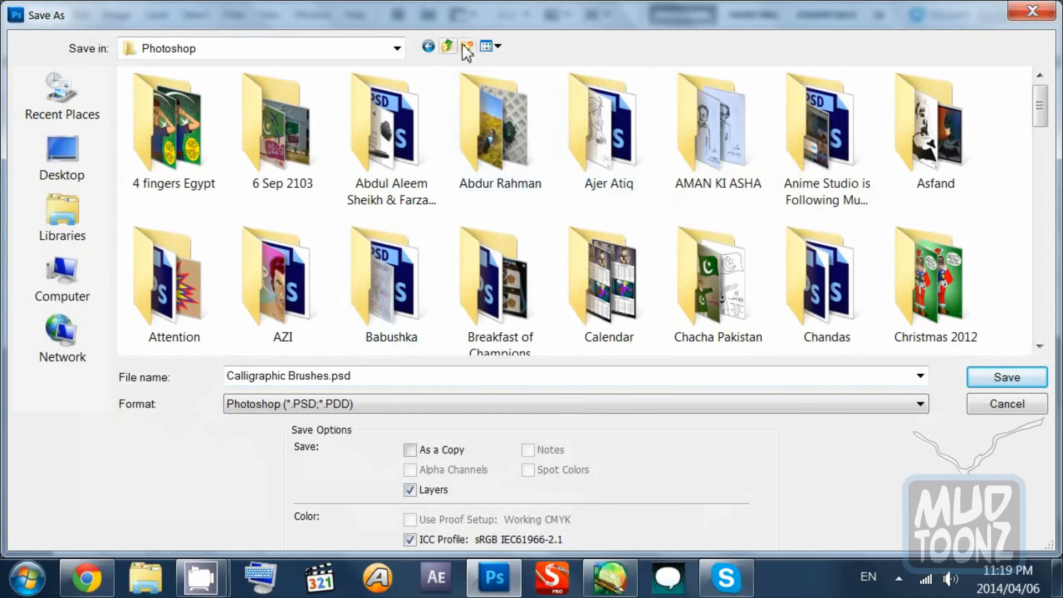
Step: Create a folder named Calligrpahy Brush inside the Photoshop folder and save Calligraphic Brushes.psd in it
{"action": "left_click", "coordinate": [466, 47]}
{"action": "type", "text": "Call"}
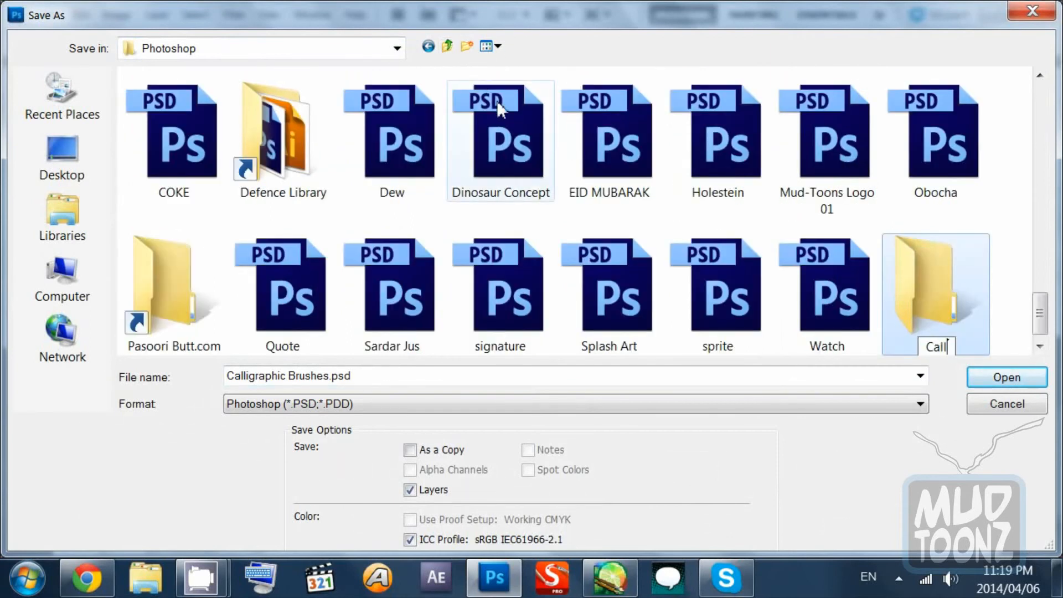
{"action": "type", "text": "igrpahy"}
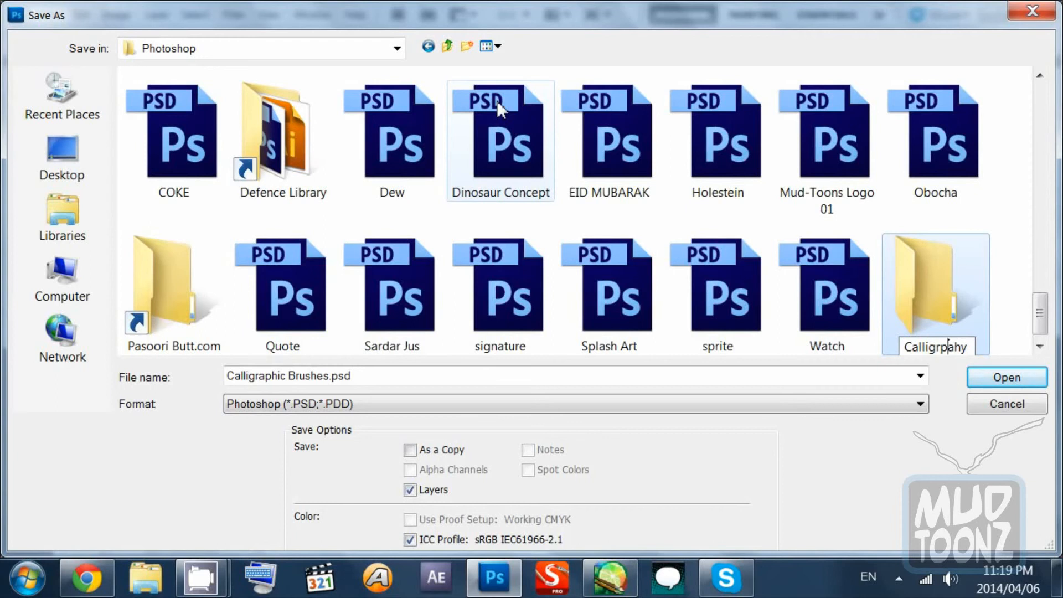
{"action": "type", "text": "Brushe"}
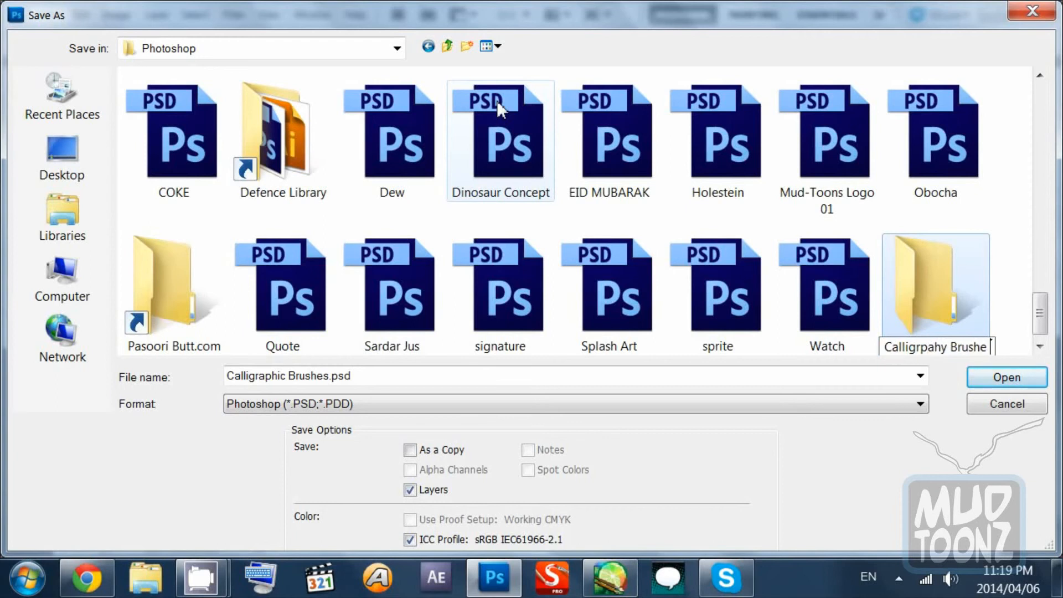
{"action": "key", "text": "BackSpace"}
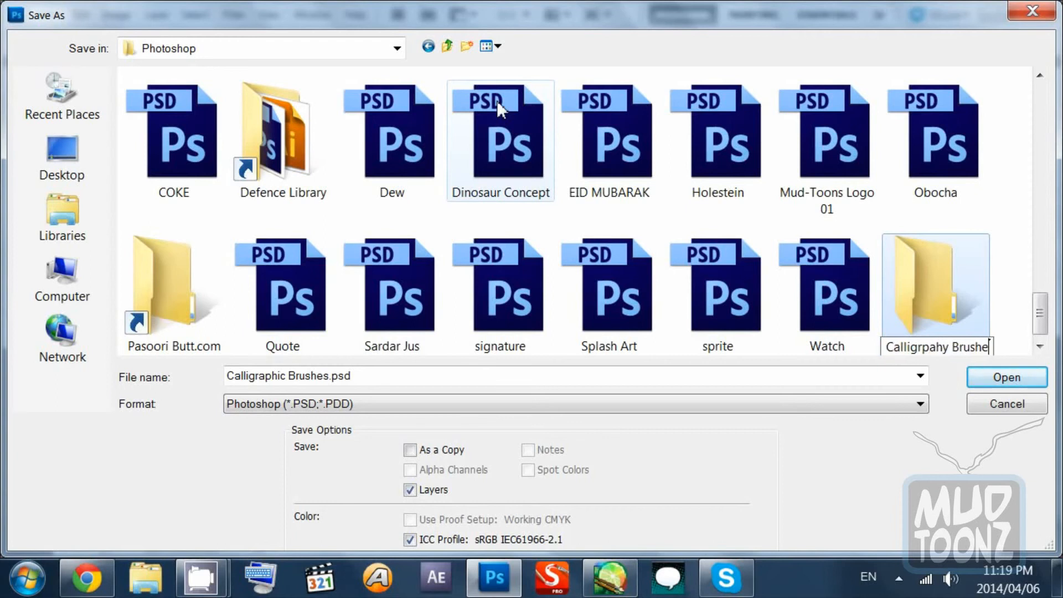
{"action": "key", "text": "Return"}
{"action": "key", "text": "Return"}
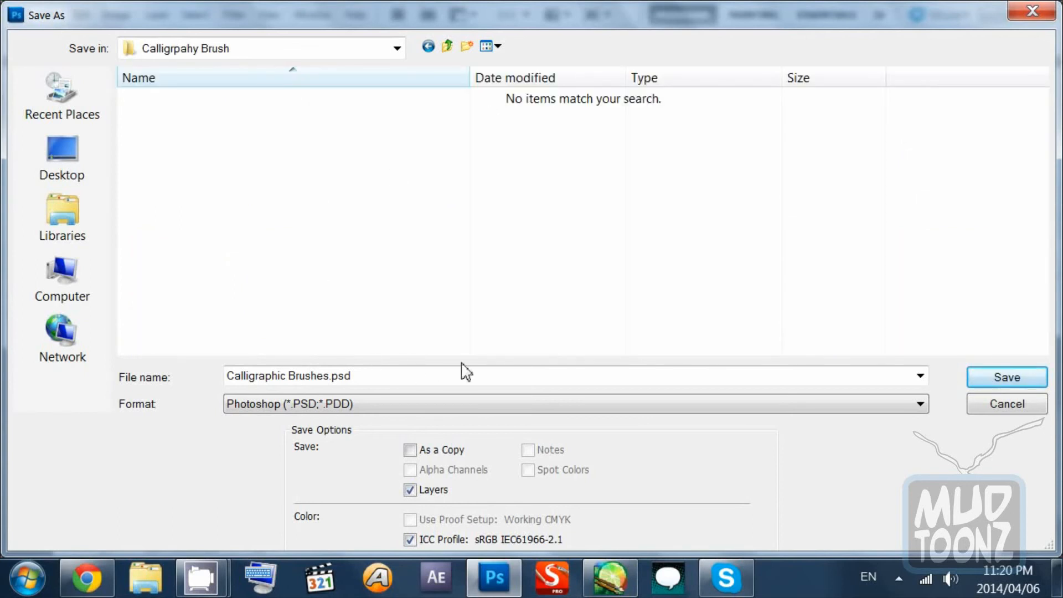
{"action": "left_click", "coordinate": [996, 377]}
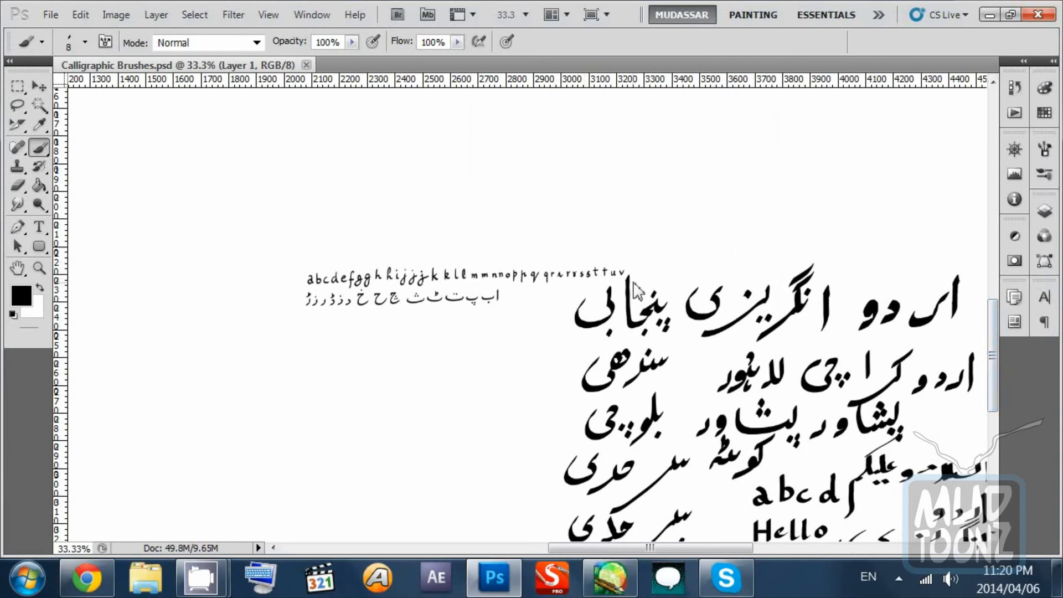
Step: Lasso the two small alphabet rows, English and Urdu, and move them away from the large Urdu lettering
{"action": "key", "text": "l"}
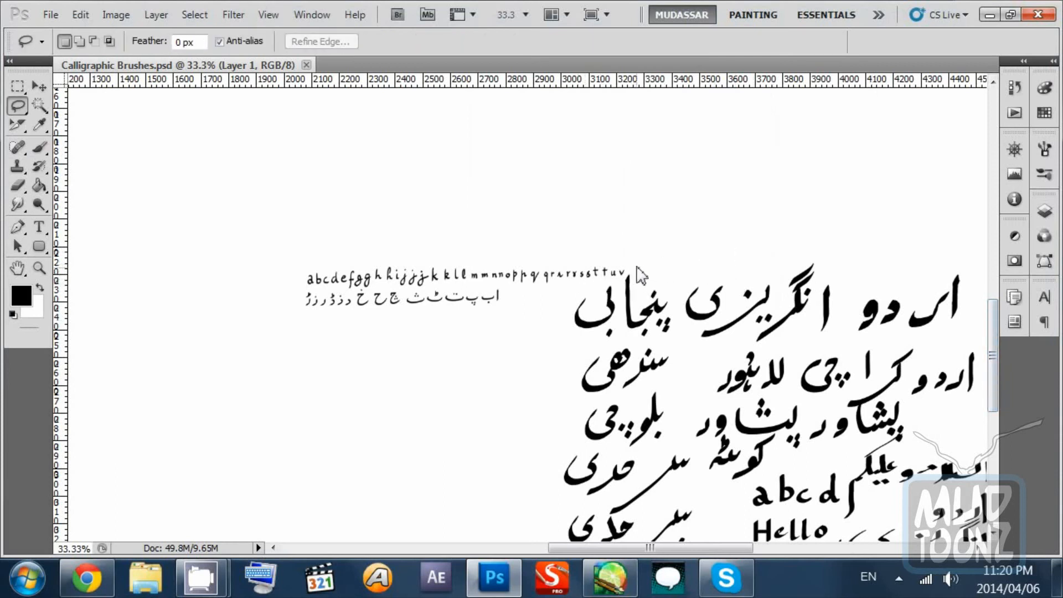
{"action": "left_click_drag", "start_coordinate": [613, 285], "coordinate": [637, 261]}
{"action": "left_click", "coordinate": [635, 264]}
{"action": "mouse_move", "coordinate": [596, 299]}
{"action": "left_mouse_down"}
{"action": "mouse_move", "coordinate": [338, 344]}
{"action": "mouse_move", "coordinate": [517, 216]}
{"action": "mouse_move", "coordinate": [587, 223]}
{"action": "mouse_move", "coordinate": [607, 238]}
{"action": "left_mouse_up"}
{"action": "left_click_drag", "start_coordinate": [504, 291], "coordinate": [407, 299]}
Step: Scale the selected alphabet rows proportionally to about 220% and position them beside the large lettering
{"action": "key", "text": "ctrl+t"}
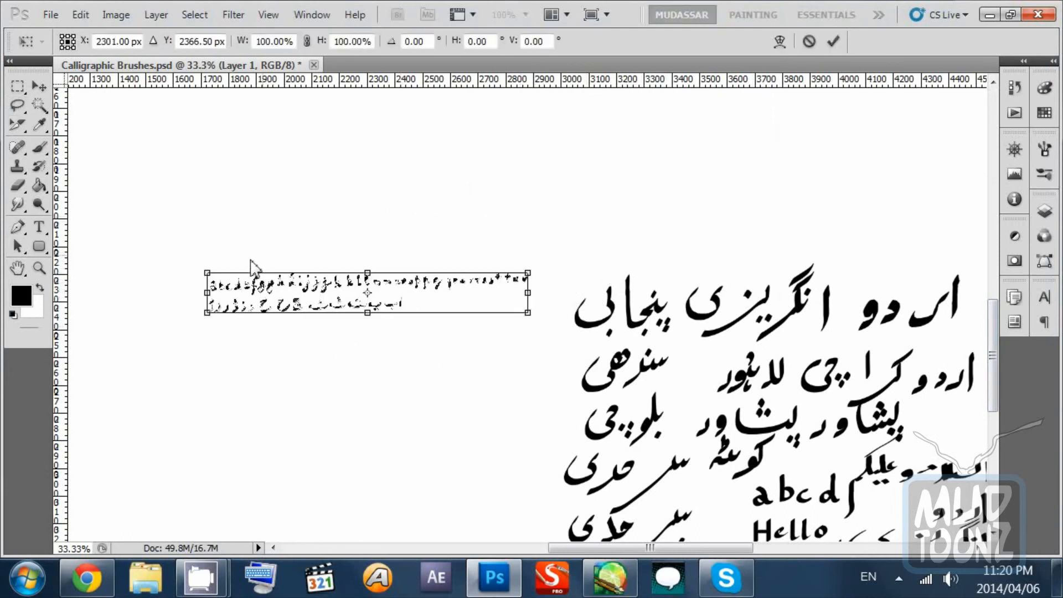
{"action": "left_click_drag", "start_coordinate": [207, 268], "coordinate": [99, 141]}
{"action": "left_click_drag", "start_coordinate": [131, 304], "coordinate": [431, 208]}
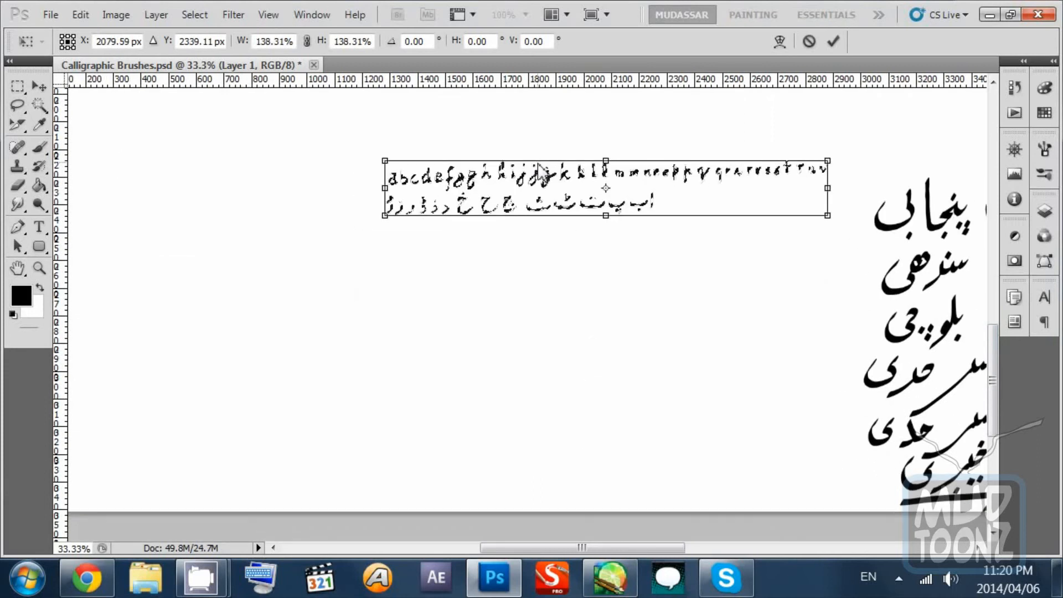
{"action": "key", "text": "ctrl+minus"}
{"action": "key", "text": "ctrl+minus"}
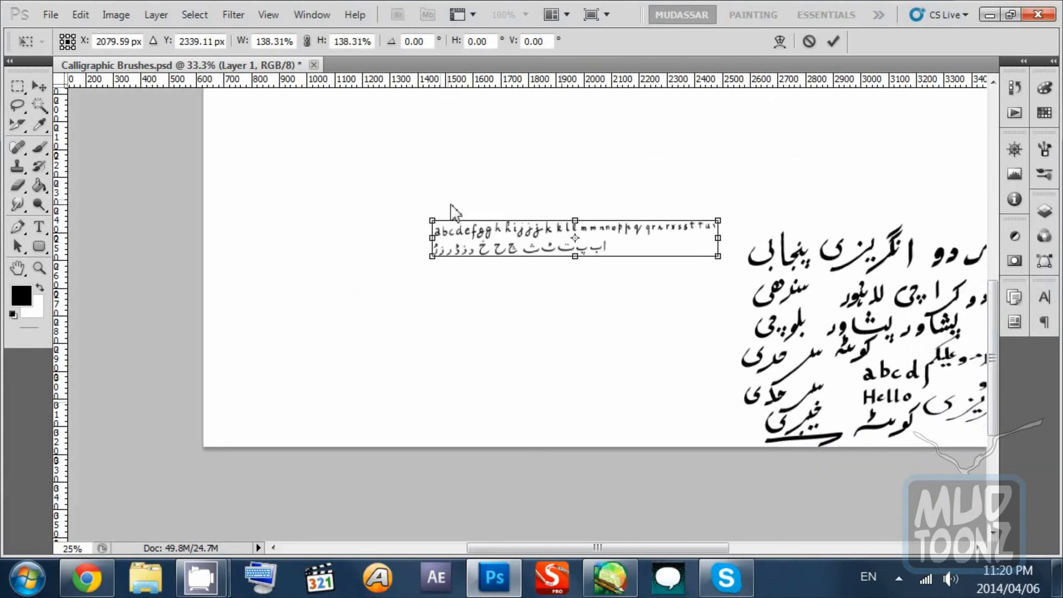
{"action": "left_click_drag", "start_coordinate": [454, 245], "coordinate": [333, 173]}
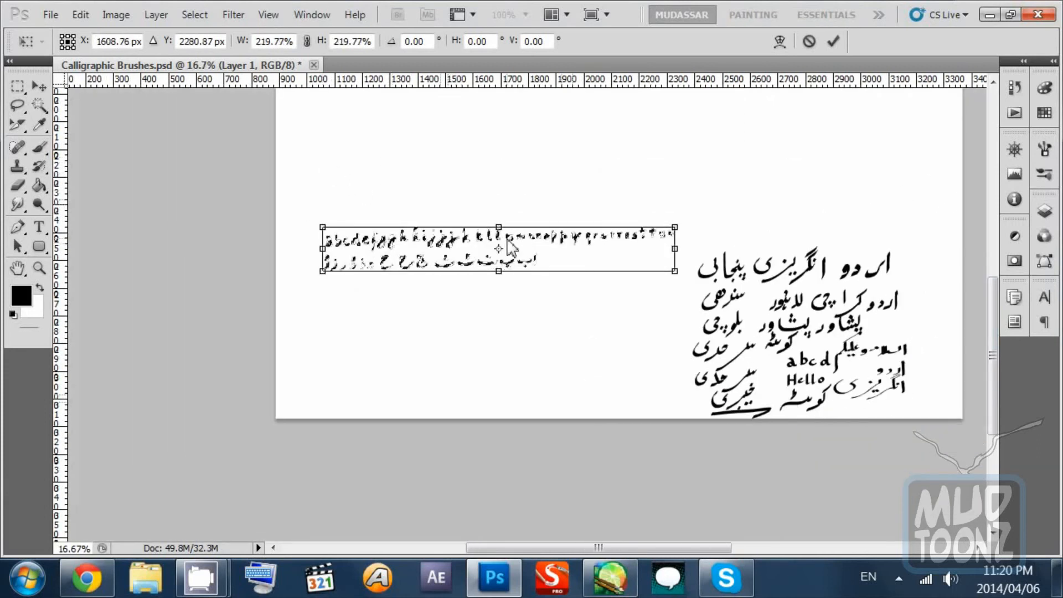
{"action": "left_click_drag", "start_coordinate": [506, 249], "coordinate": [494, 239]}
{"action": "key", "text": "Return"}
Step: Check the enlarged letters up close and clear the selection around them
{"action": "key", "text": "z"}
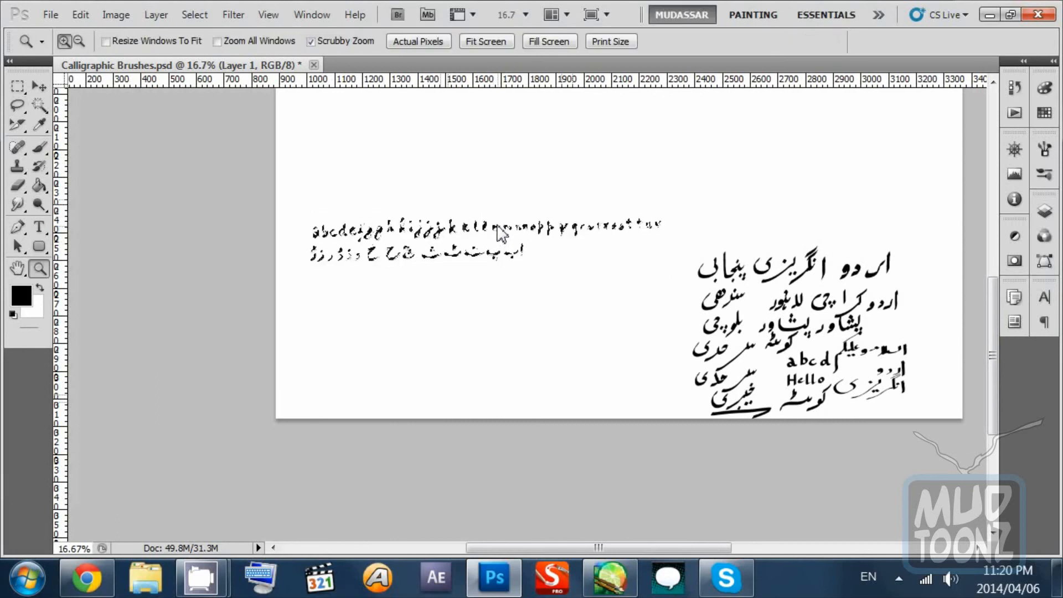
{"action": "left_click_drag", "start_coordinate": [462, 191], "coordinate": [564, 281]}
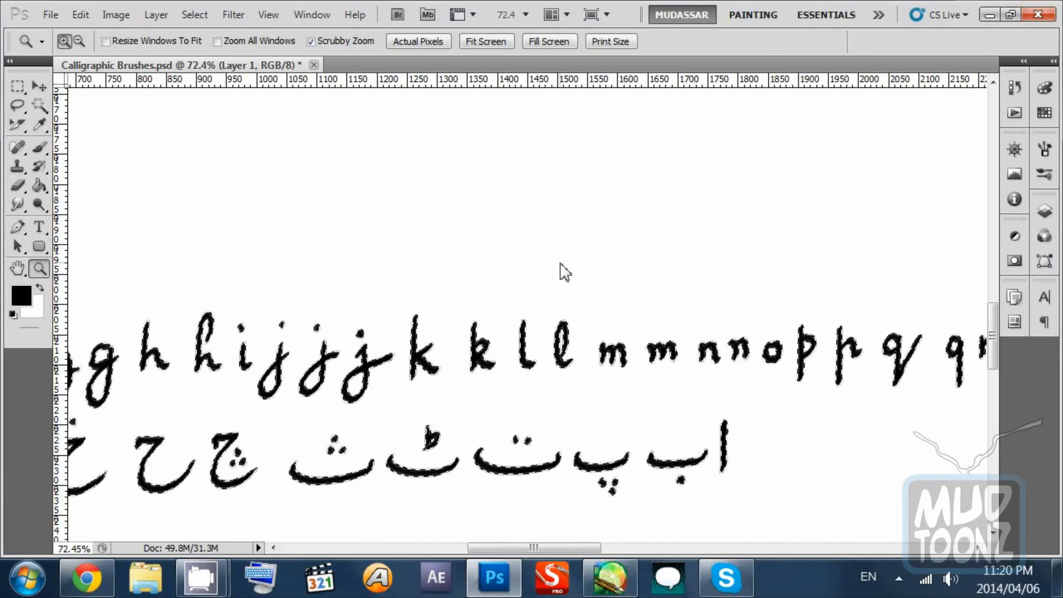
{"action": "key", "text": "l"}
{"action": "left_click", "coordinate": [562, 264]}
Step: Save the document with its rearranged lettering and deselect the active layer
{"action": "key", "text": "z"}
{"action": "left_click_drag", "start_coordinate": [641, 293], "coordinate": [669, 314]}
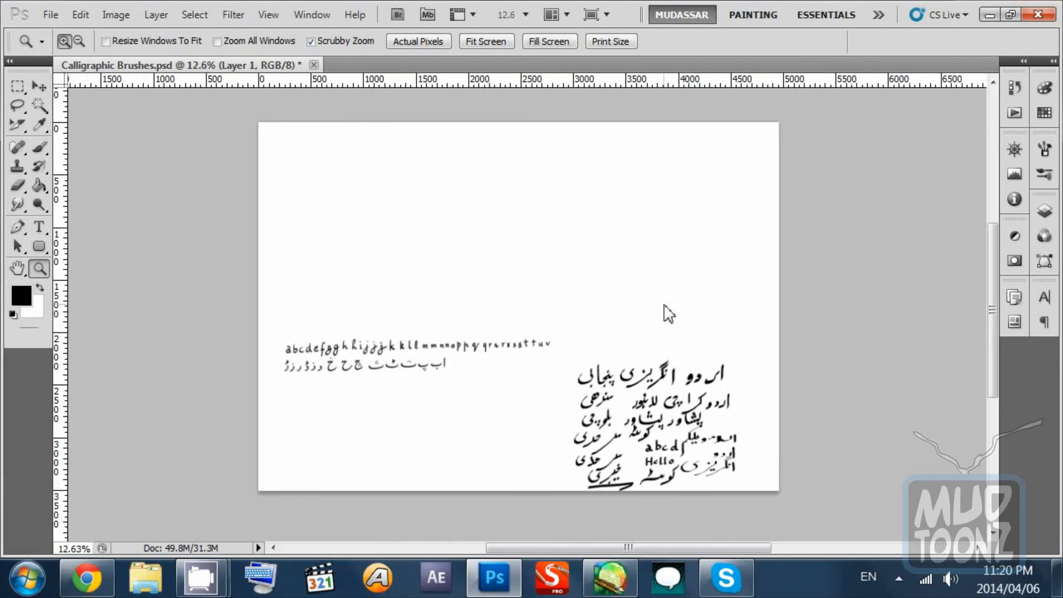
{"action": "left_click_drag", "start_coordinate": [181, 141], "coordinate": [458, 252]}
{"action": "left_click_drag", "start_coordinate": [720, 275], "coordinate": [601, 241]}
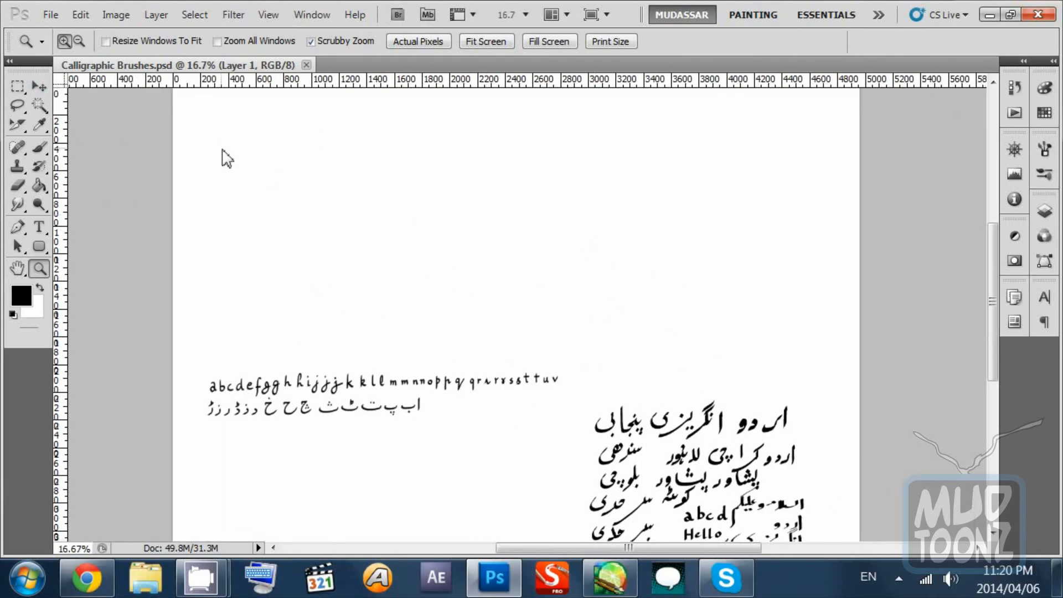
{"action": "key", "text": "v"}
{"action": "left_click", "coordinate": [913, 241]}
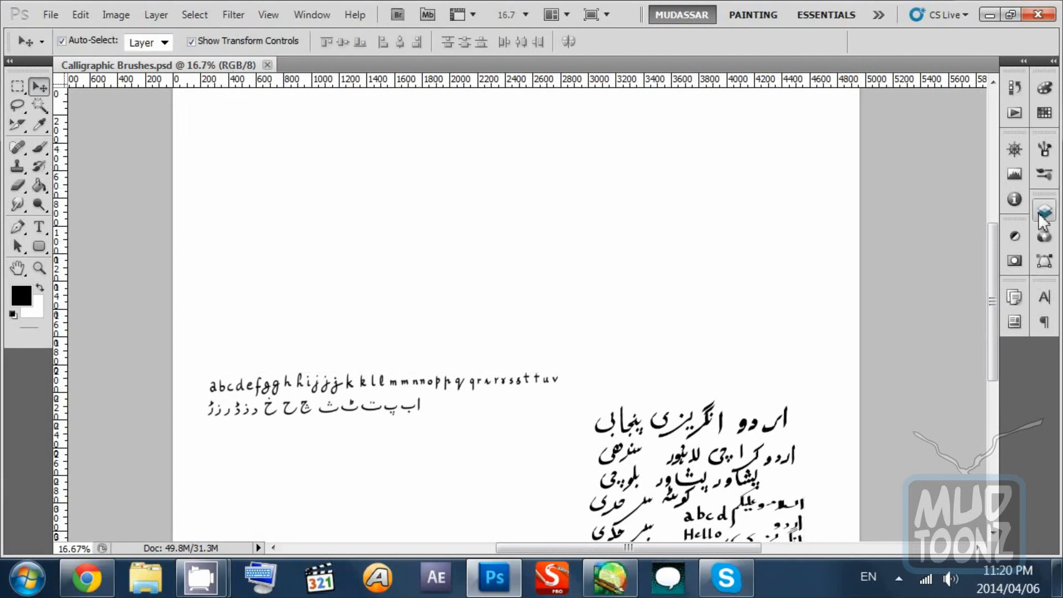
Step: Display the Brush tool's tip shape settings for the calligraphic brush
{"action": "left_click_drag", "start_coordinate": [778, 338], "coordinate": [779, 272]}
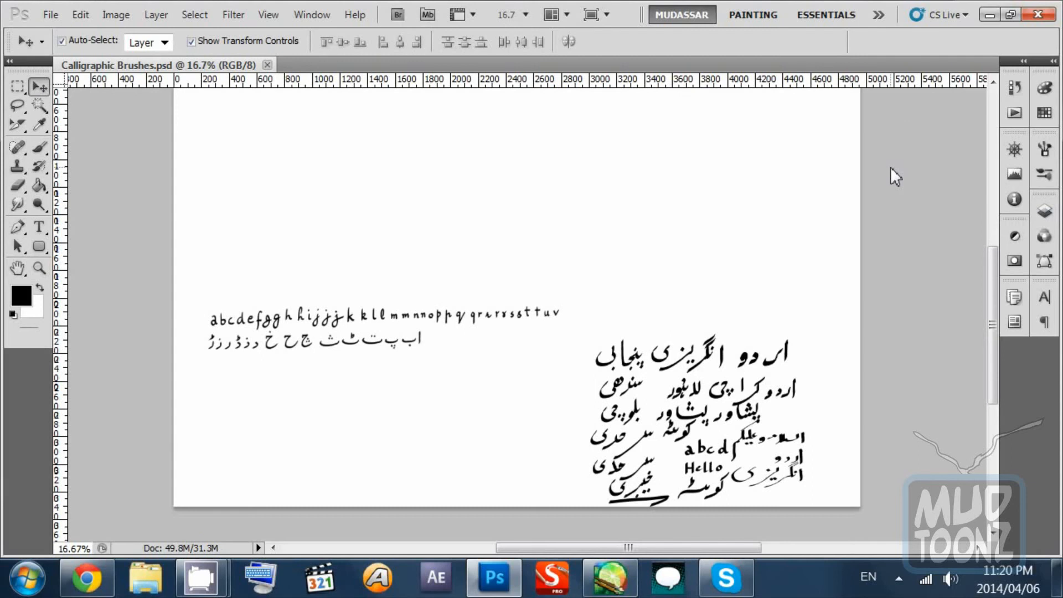
{"action": "key", "text": "F5"}
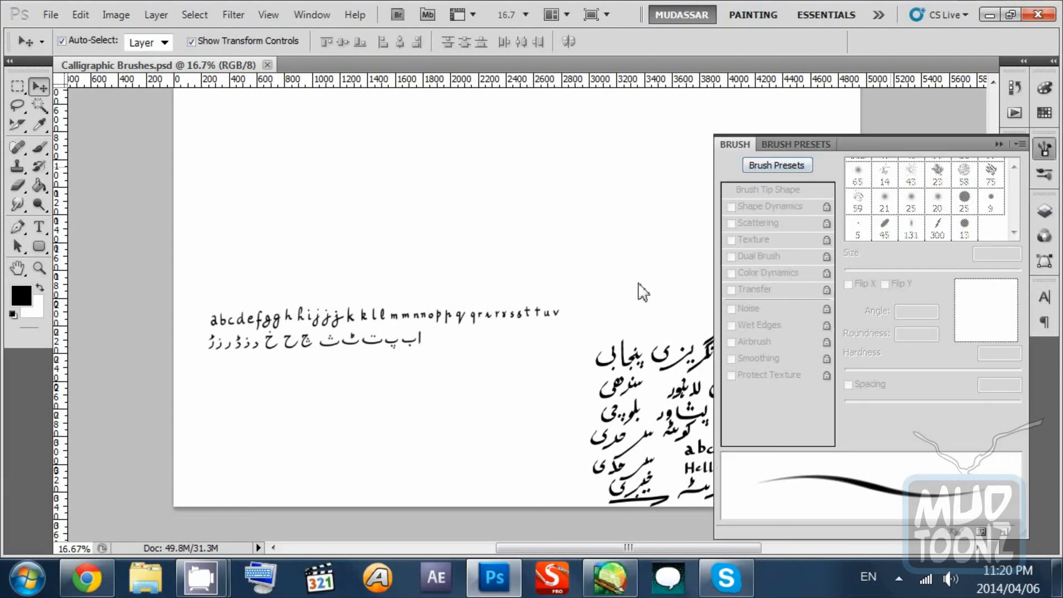
{"action": "key", "text": "b"}
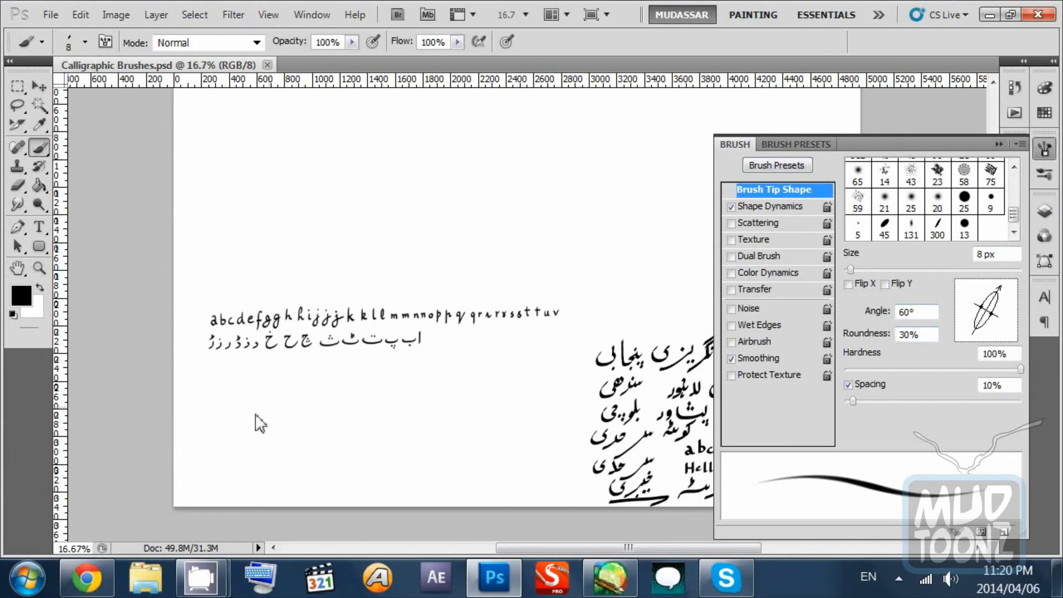
{"action": "left_click", "coordinate": [224, 578]}
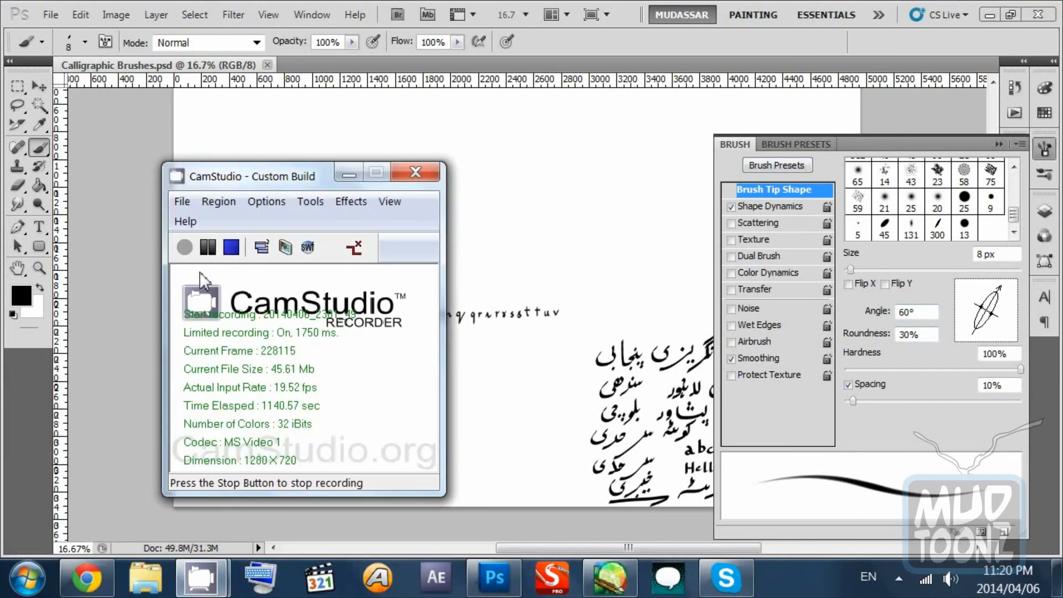
{"action": "left_click", "coordinate": [208, 249]}
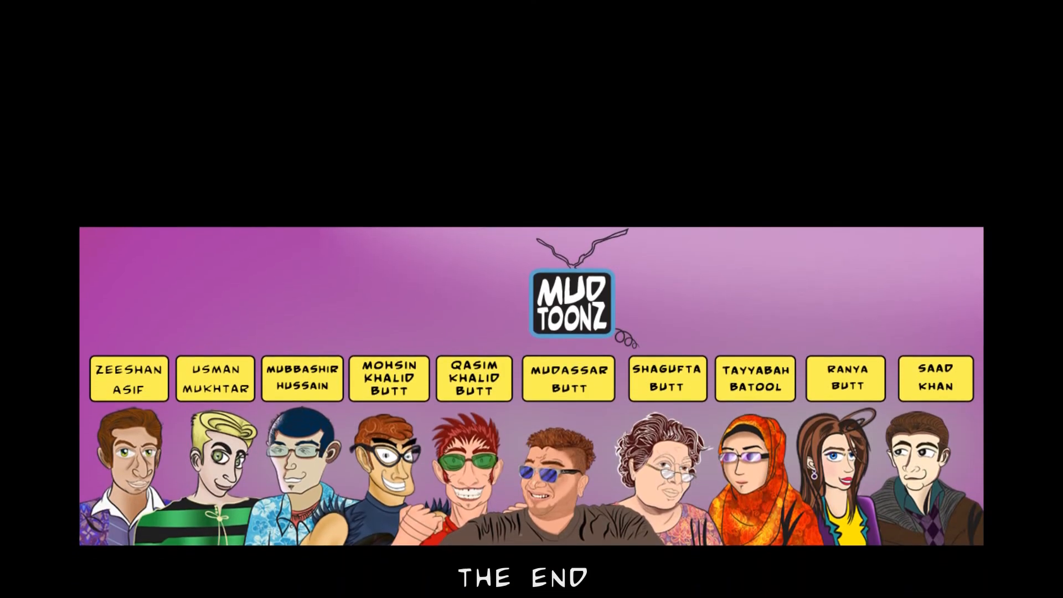